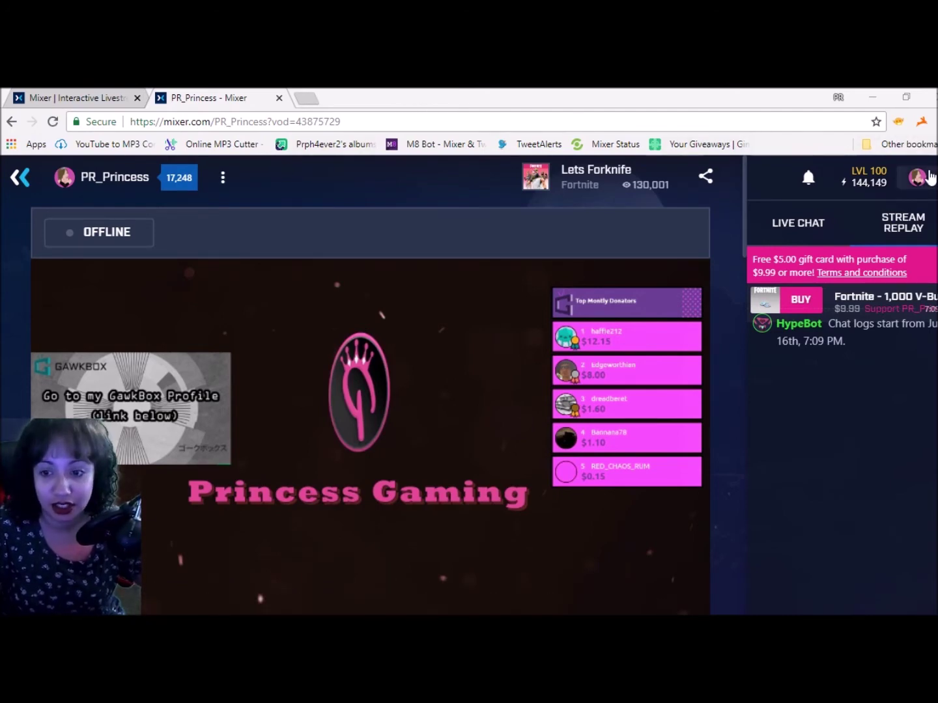
# Go from the channel's profile menu to the Developer Lab's API Access & OAuth page
pyautogui.click(930, 179)
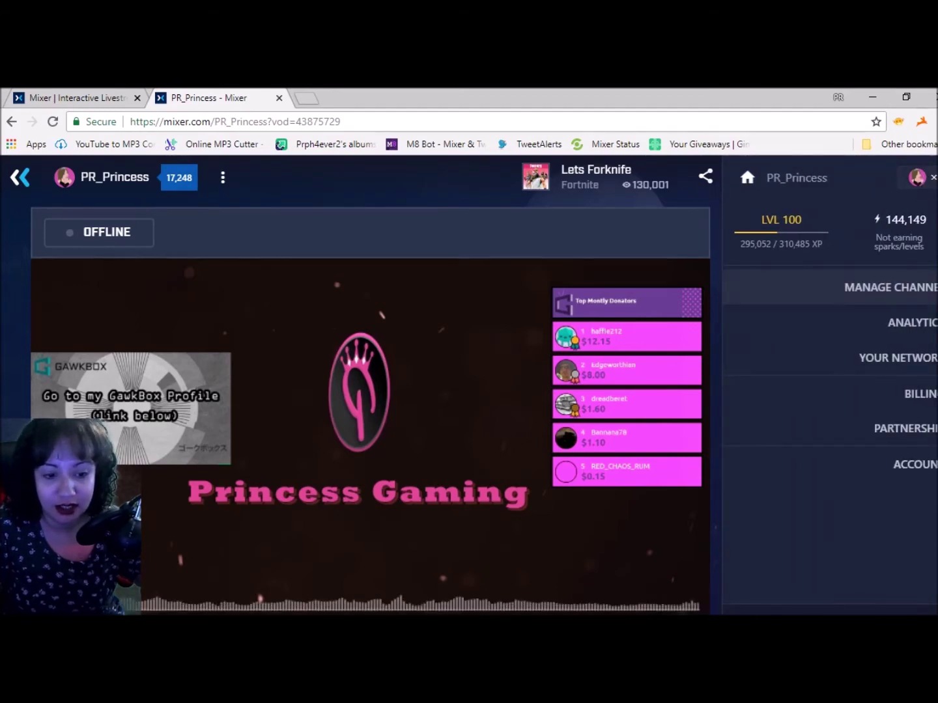
pyautogui.click(902, 296)
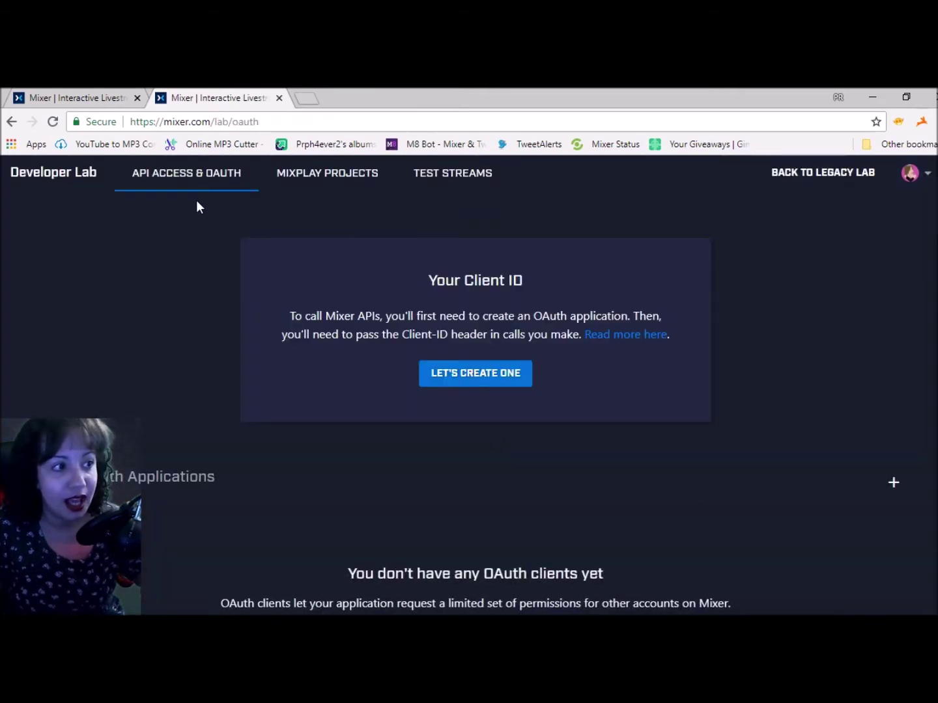
# Create a MixPlay project titled 'Test' with Project Game set to Other and save it
pyautogui.click(300, 185)
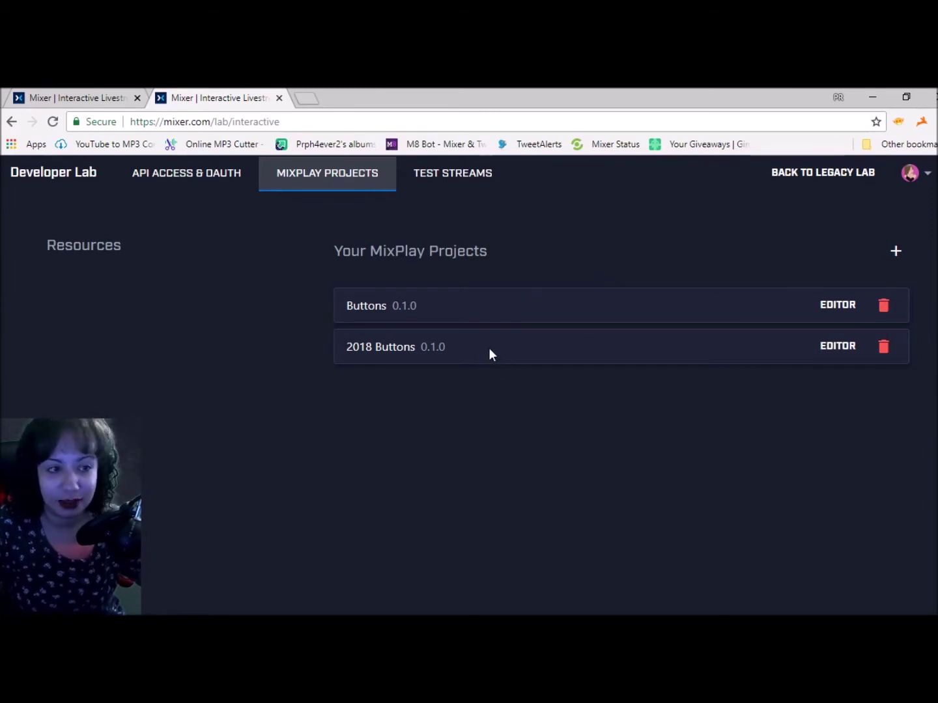
pyautogui.click(897, 252)
pyautogui.click(429, 375)
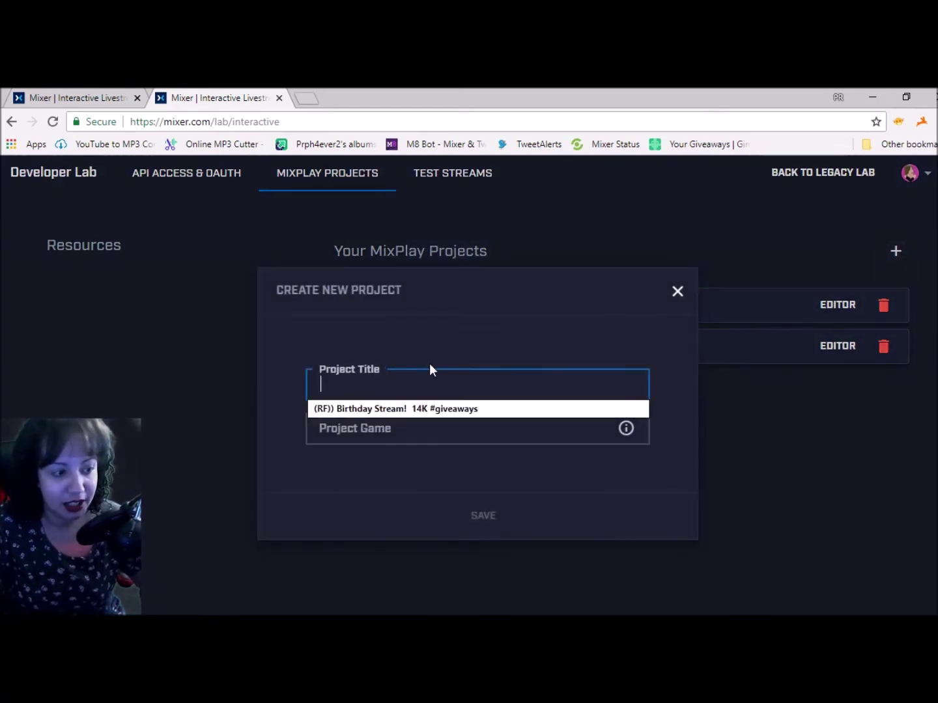
pyautogui.write('Test')
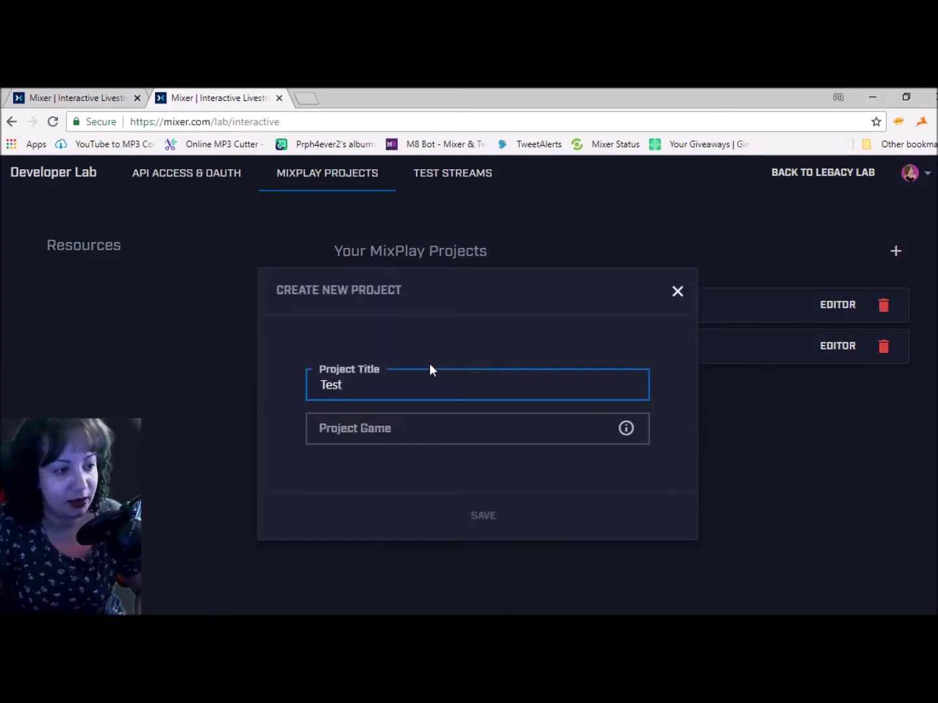
pyautogui.press('Tab')
pyautogui.write('test')
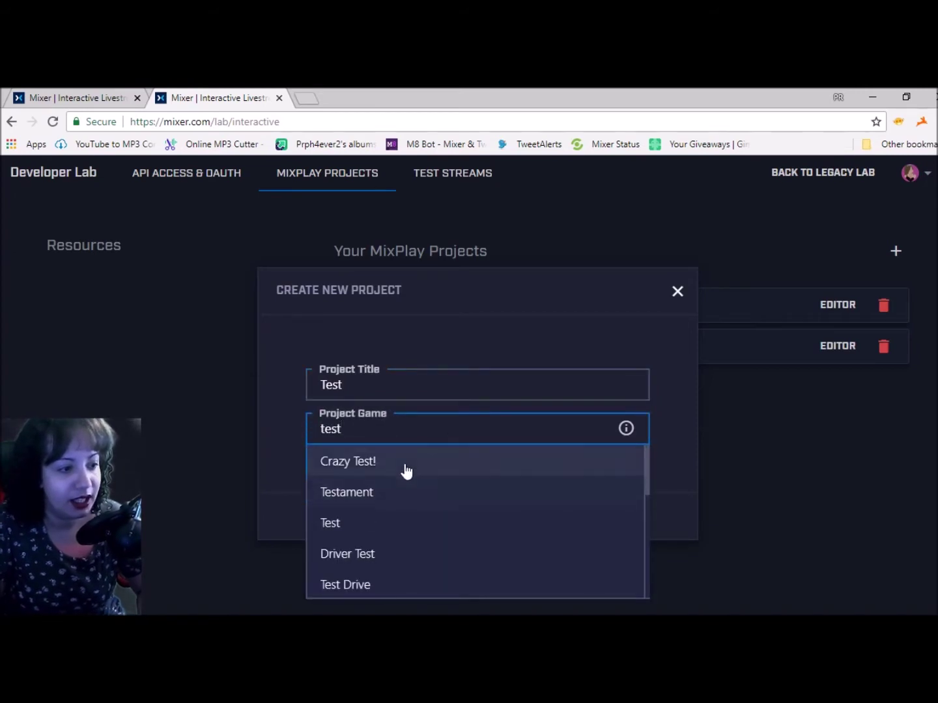
pyautogui.scroll(-5, 413, 553)
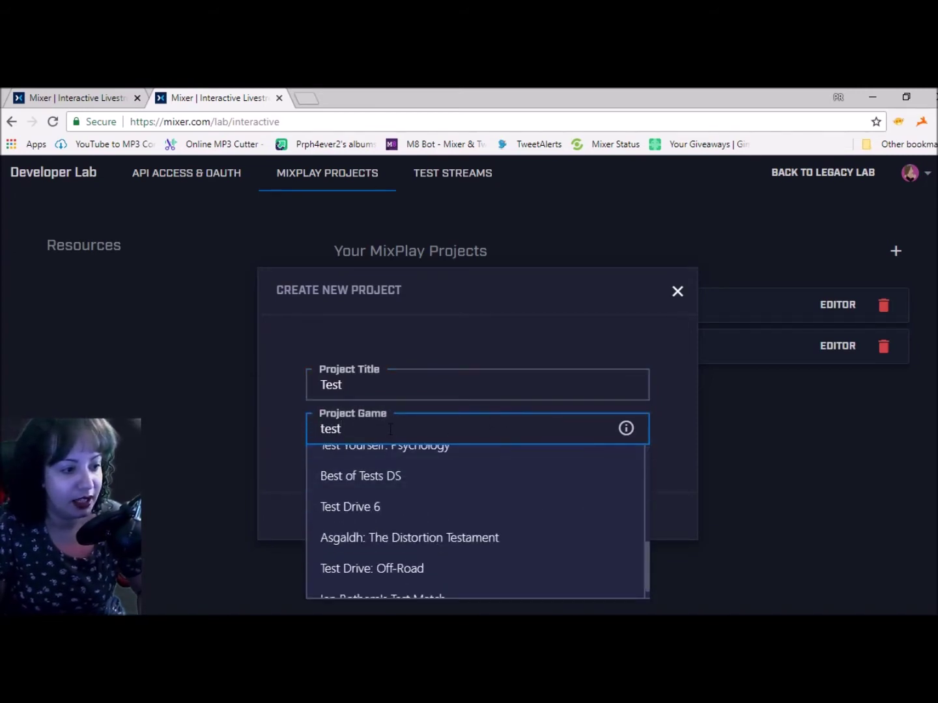
pyautogui.doubleClick(339, 427)
pyautogui.press('BackSpace')
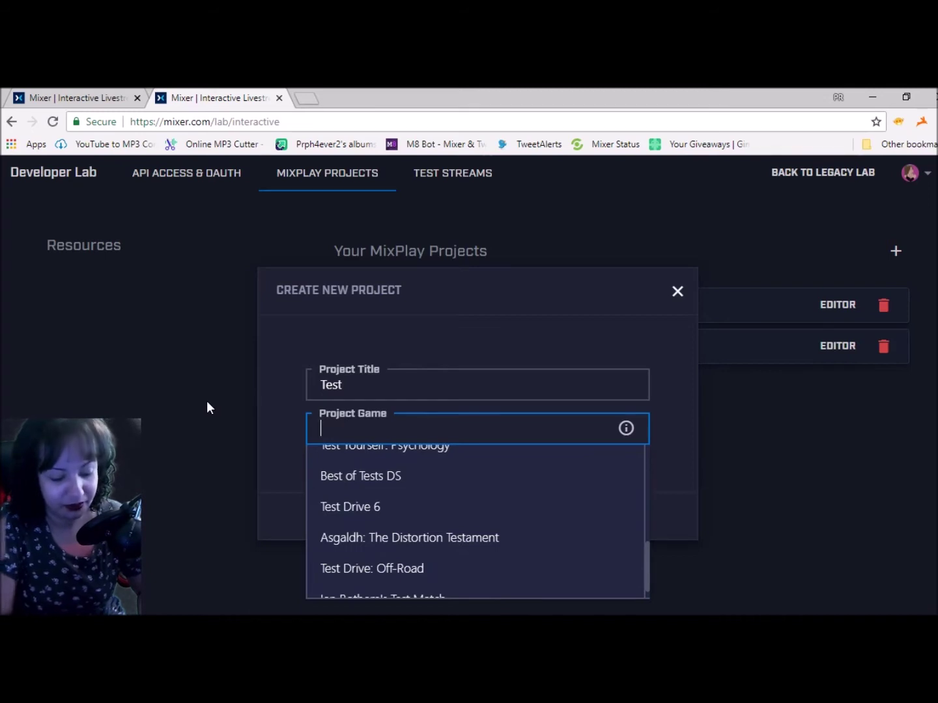
pyautogui.write('other')
pyautogui.click(322, 493)
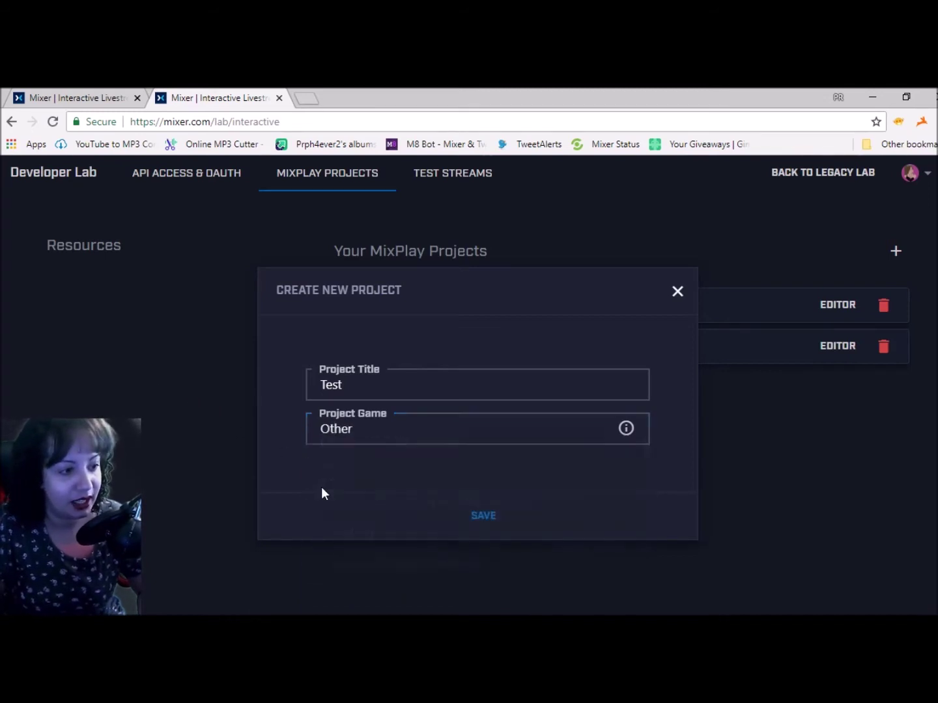
pyautogui.click(484, 520)
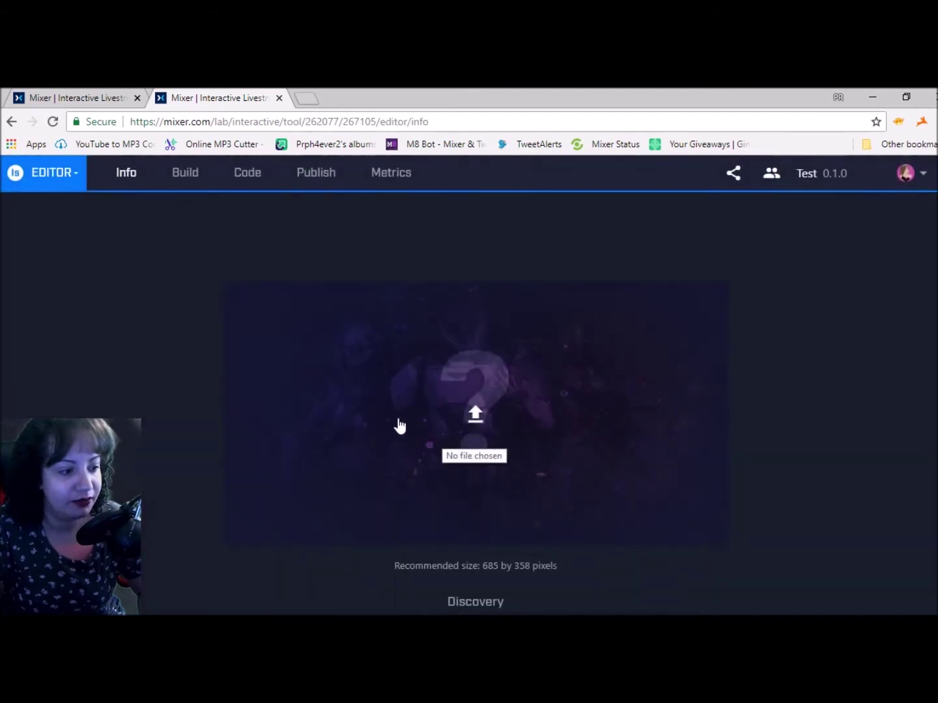
# Review the Test project's Info page, then go to Build and begin adding a control
pyautogui.scroll(-8, 399, 419)
pyautogui.scroll(6, 460, 513)
pyautogui.scroll(-9, 518, 552)
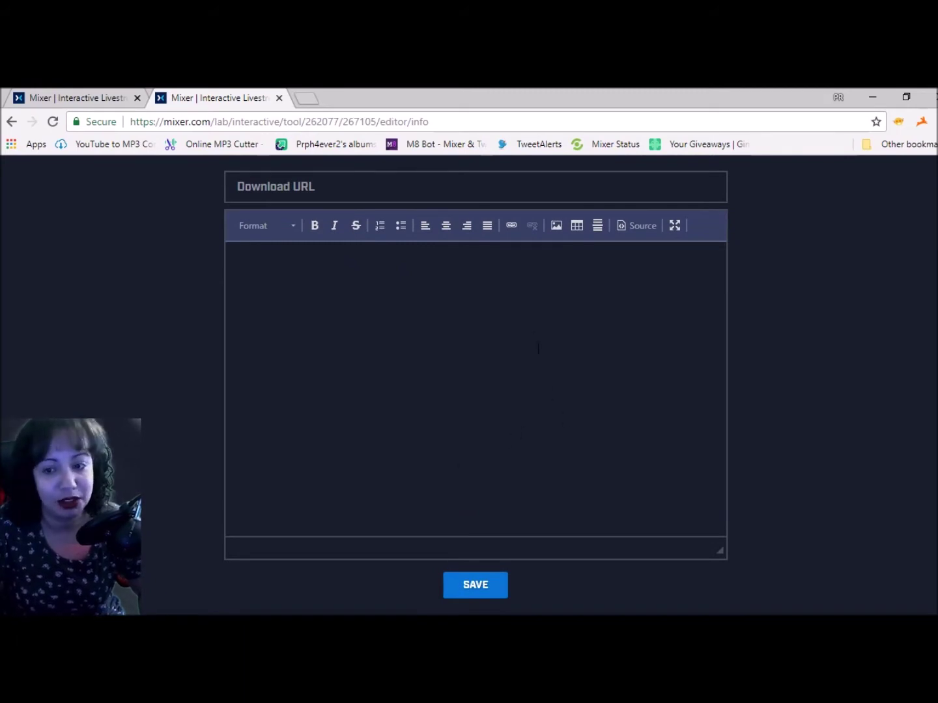
pyautogui.scroll(11, 530, 337)
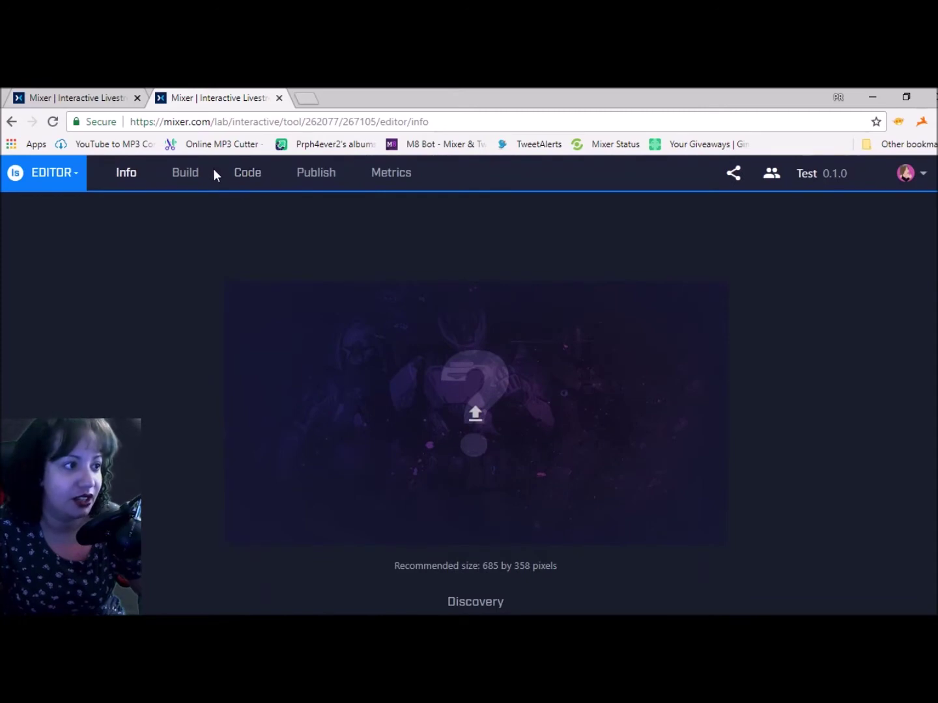
pyautogui.click(199, 174)
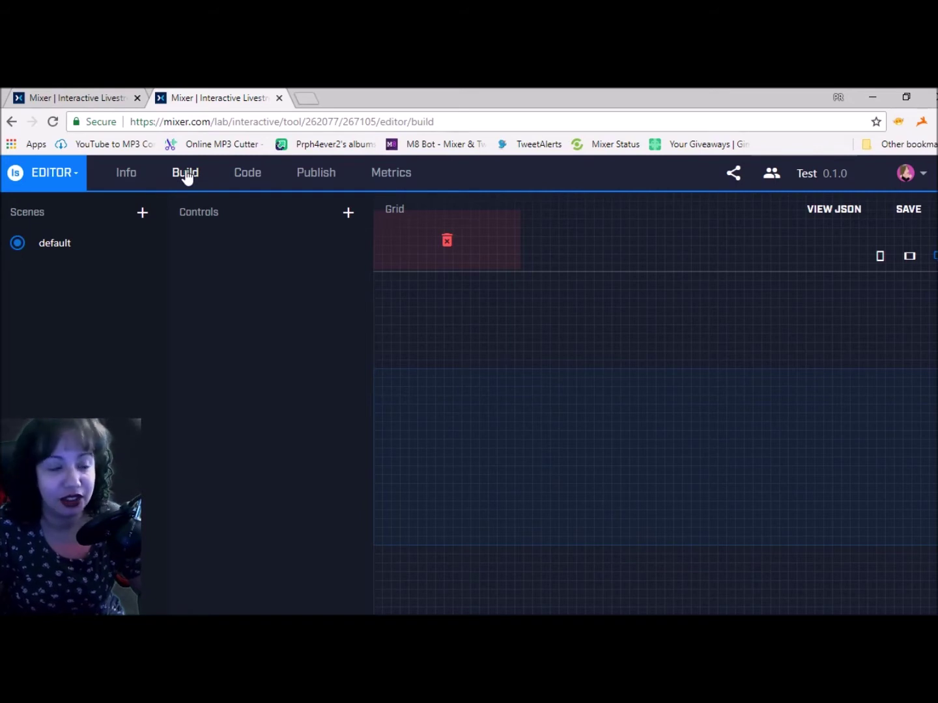
pyautogui.click(350, 212)
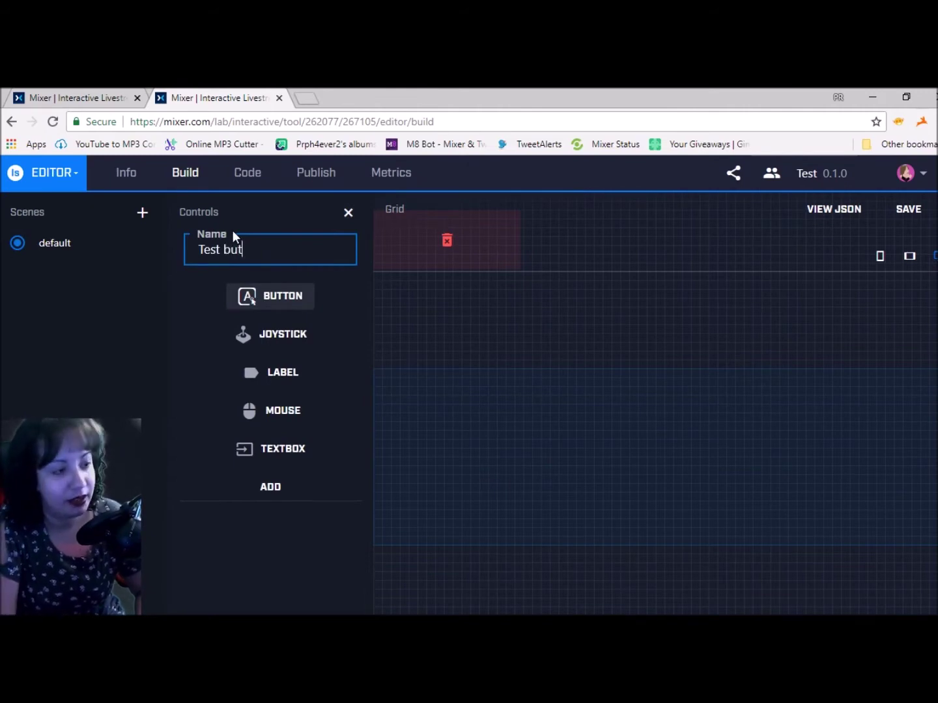
# Add the Test but 1 button, label it 'Test But 1' and set its spark cost to 60
pyautogui.click(276, 489)
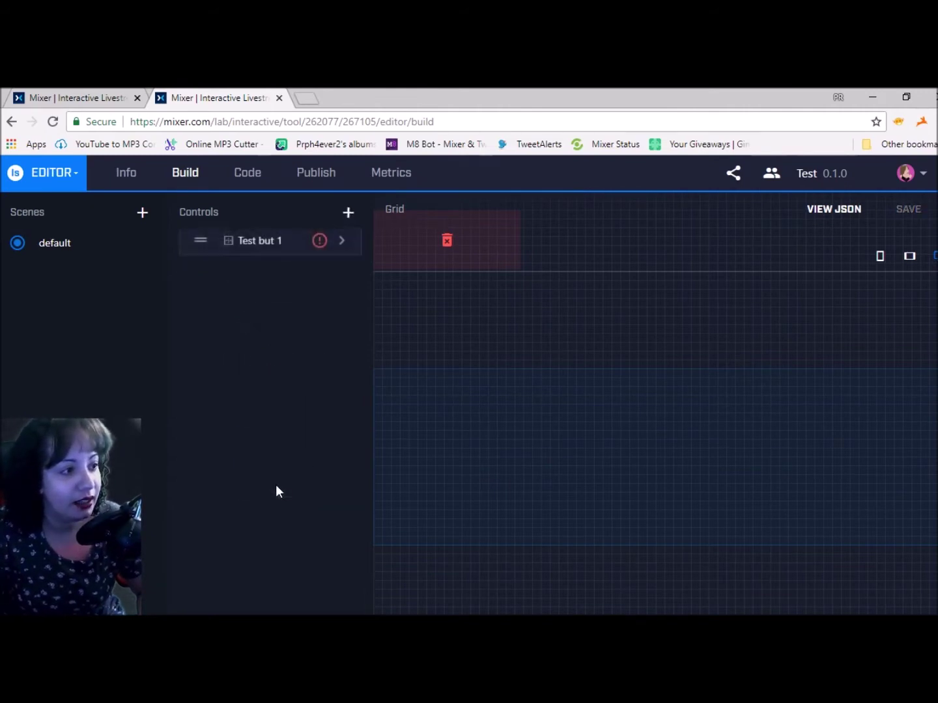
pyautogui.click(343, 244)
pyautogui.click(430, 290)
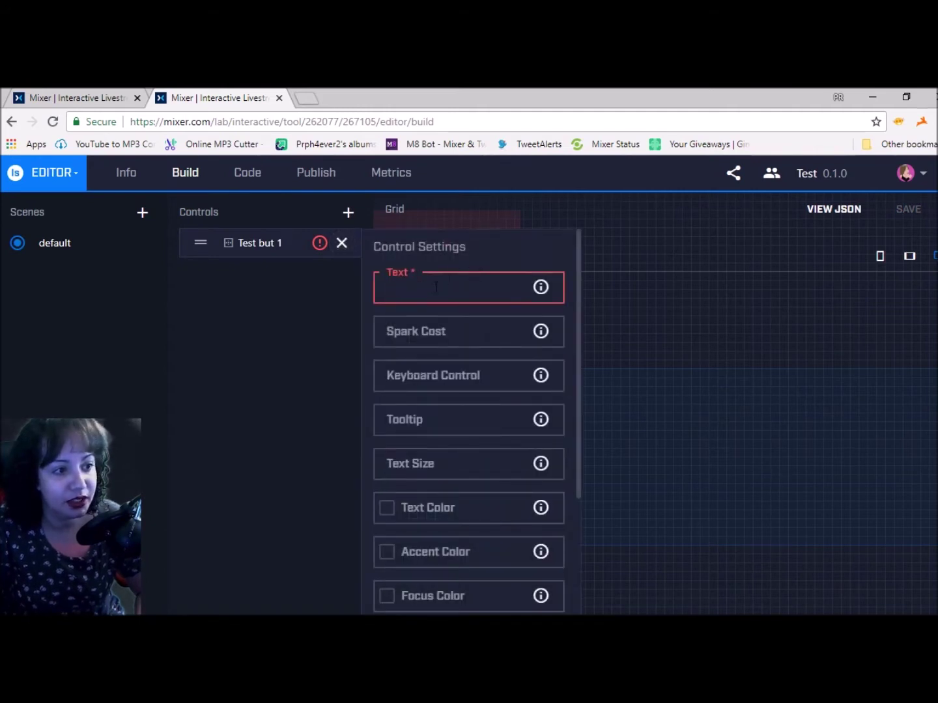
pyautogui.write('Test')
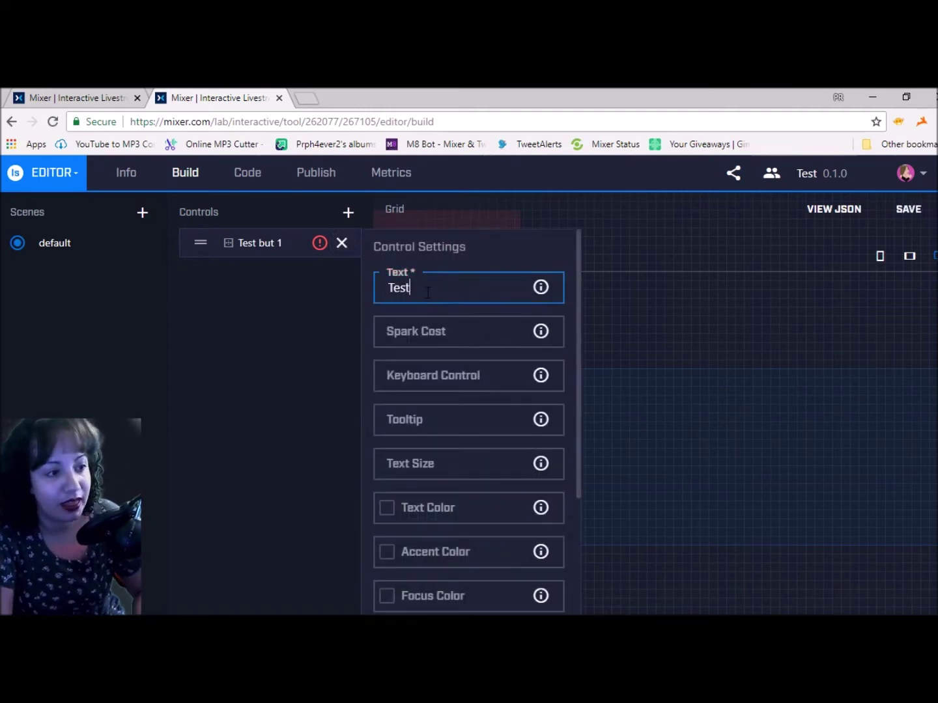
pyautogui.write('On')
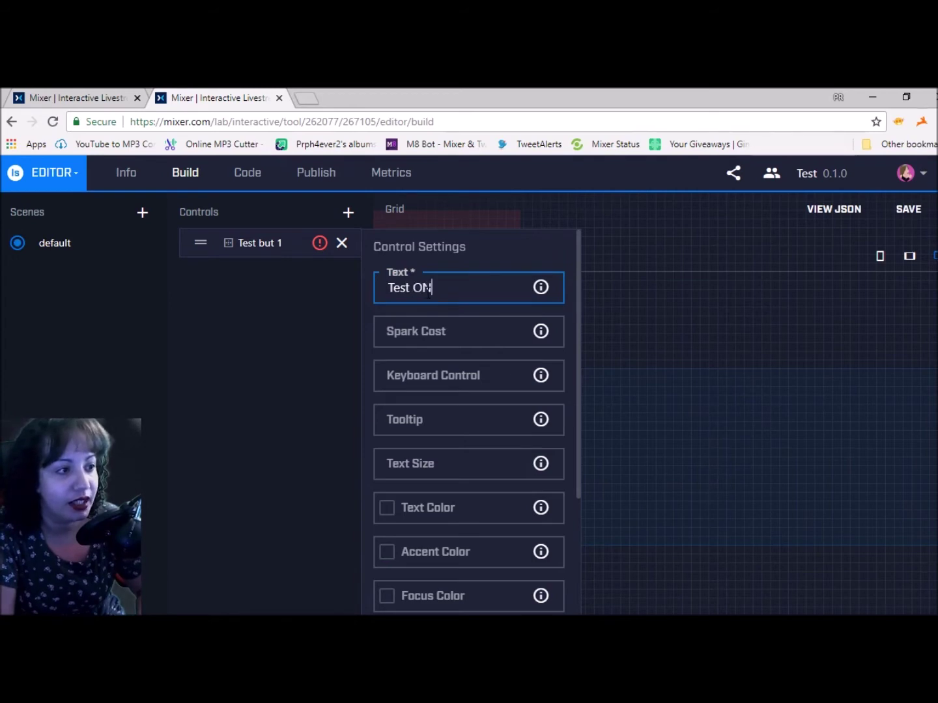
pyautogui.press('BackSpace')
pyautogui.press('BackSpace')
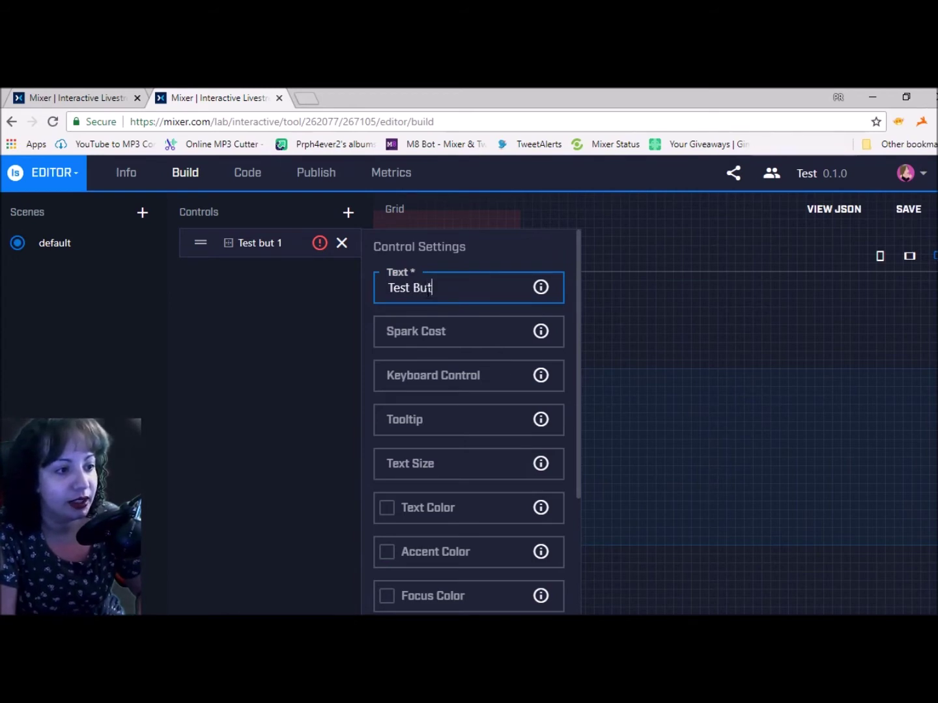
pyautogui.write('t But 1')
pyautogui.click(476, 326)
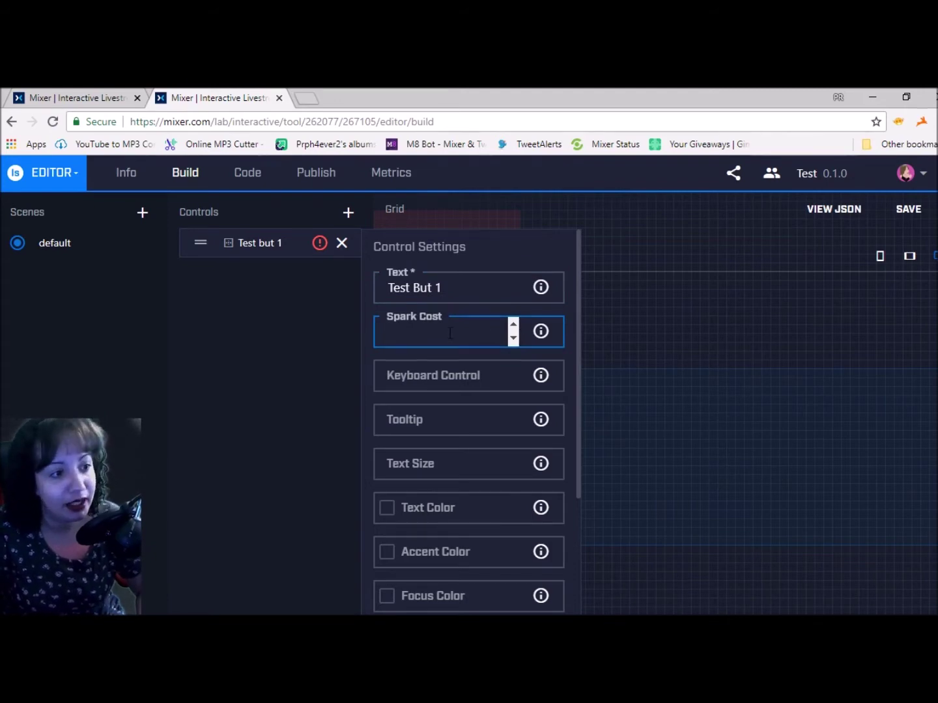
pyautogui.write('60')
pyautogui.click(457, 375)
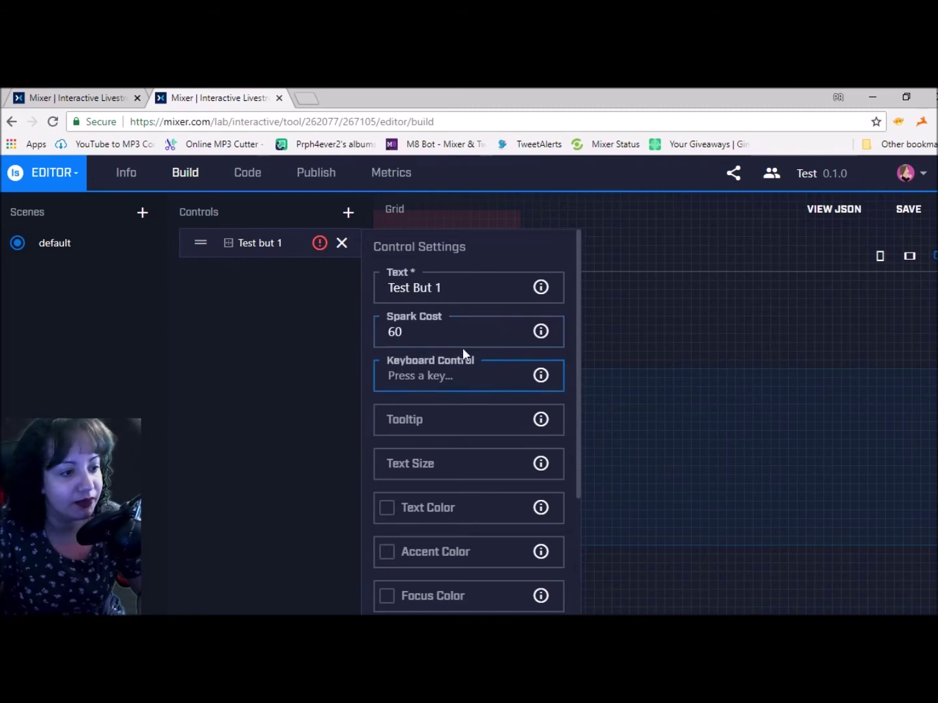
# Set Test but 1's text colour to pale pink #ecd9d9
pyautogui.scroll(-1, 448, 467)
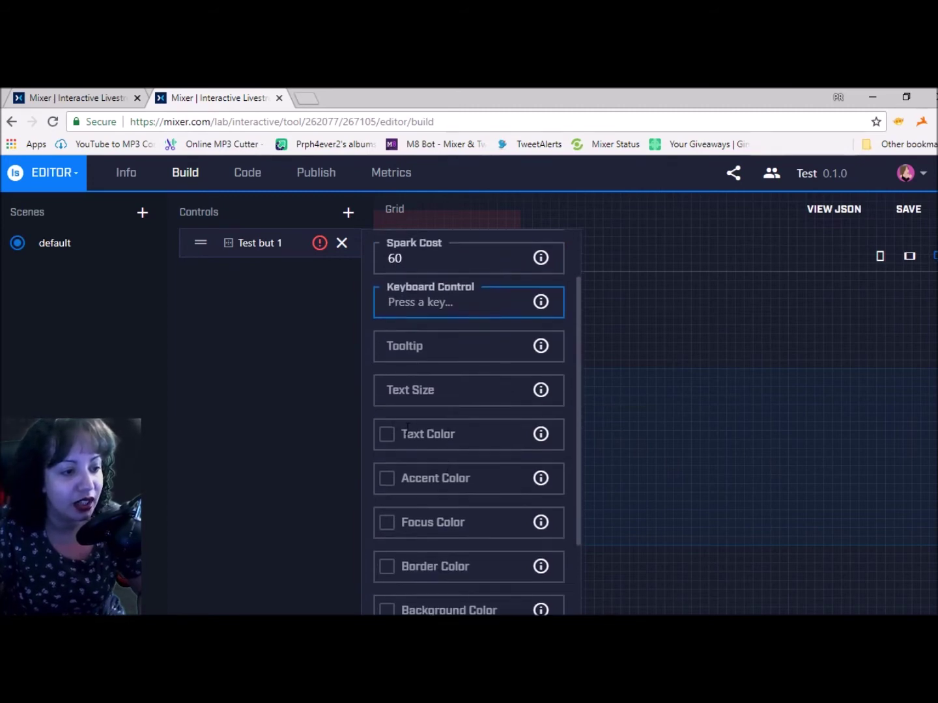
pyautogui.click(542, 436)
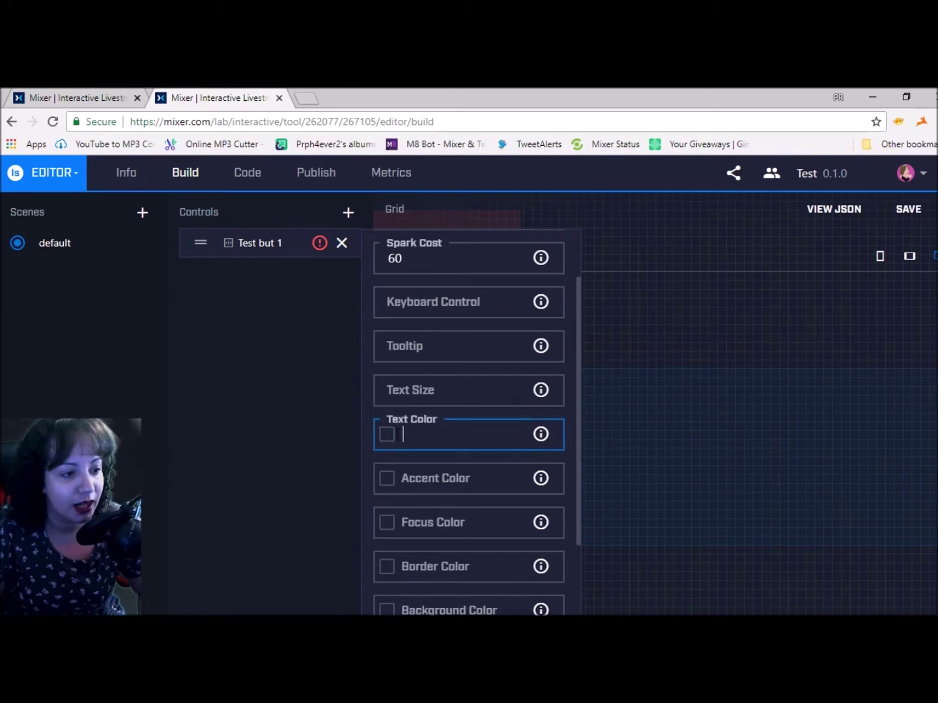
pyautogui.click(387, 434)
pyautogui.moveTo(466, 464); pyautogui.dragTo(383, 461)
pyautogui.click(512, 479)
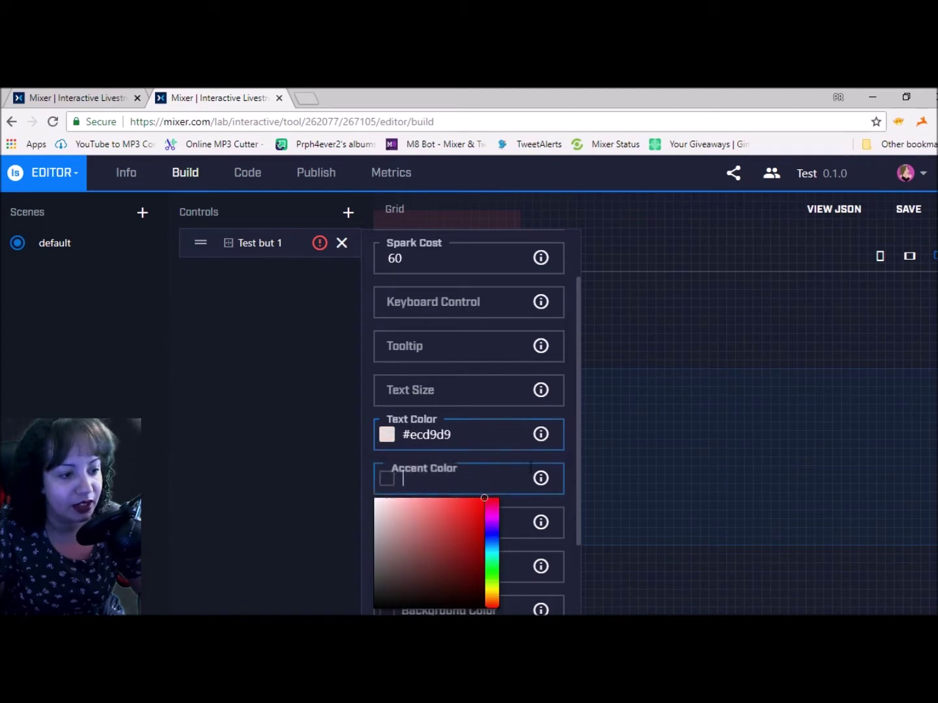
pyautogui.click(647, 582)
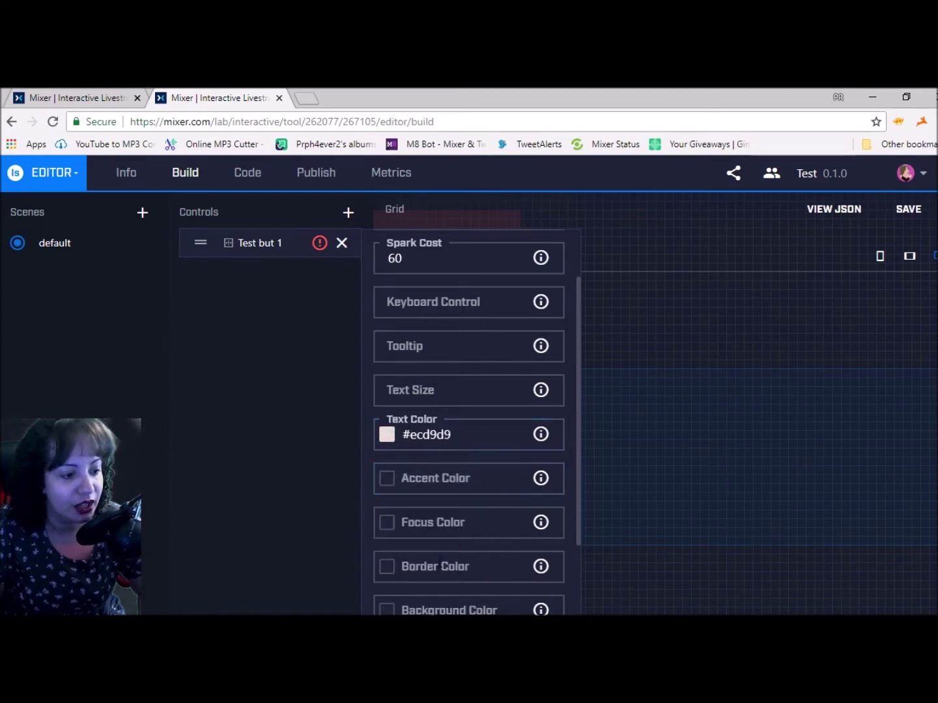
# Give Test but 1 a near-black #050101 background colour
pyautogui.scroll(-1, 456, 525)
pyautogui.click(391, 537)
pyautogui.scroll(-2, 449, 567)
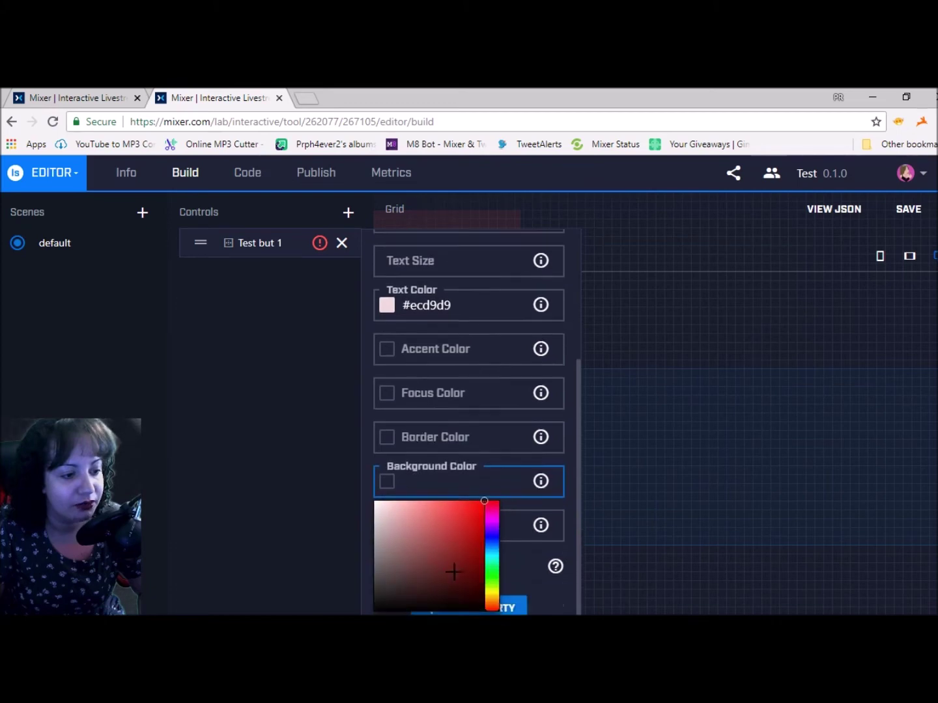
pyautogui.click(455, 577)
pyautogui.click(467, 578)
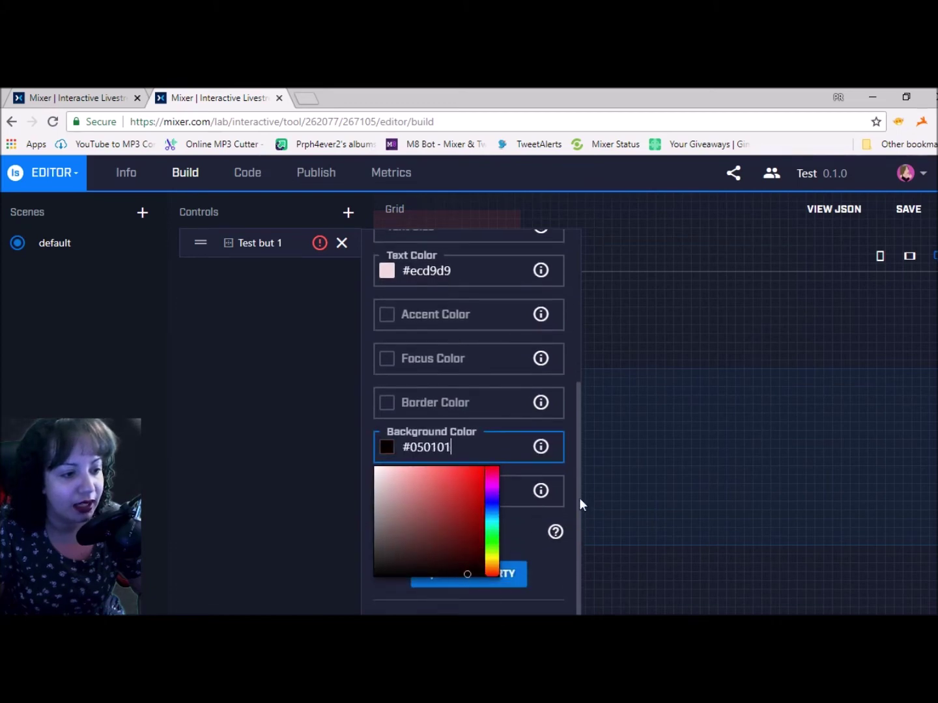
pyautogui.click(675, 611)
pyautogui.click(452, 501)
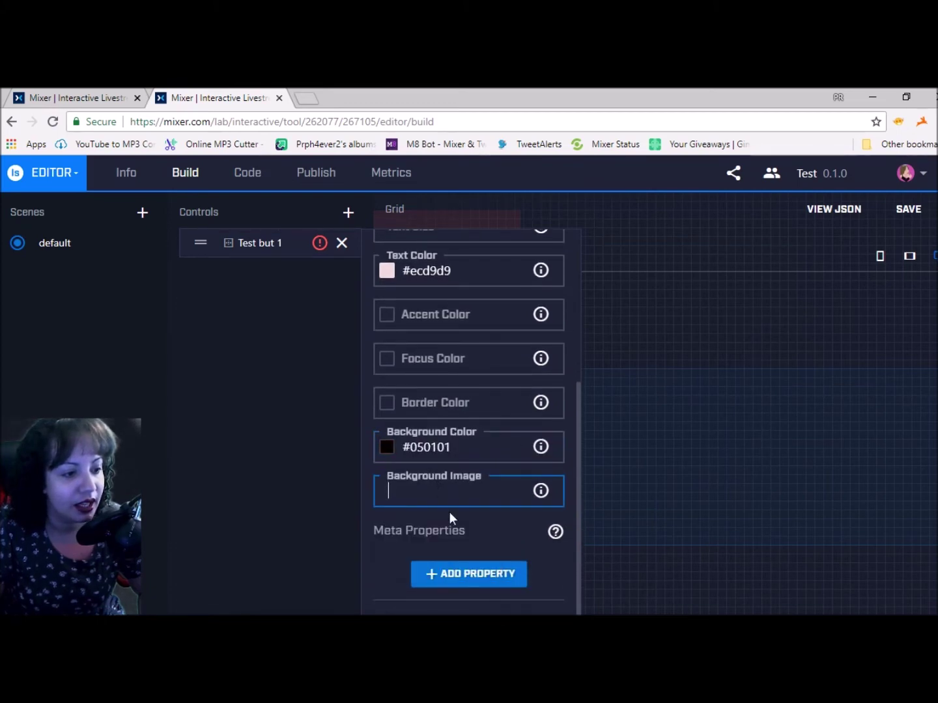
pyautogui.scroll(4, 465, 431)
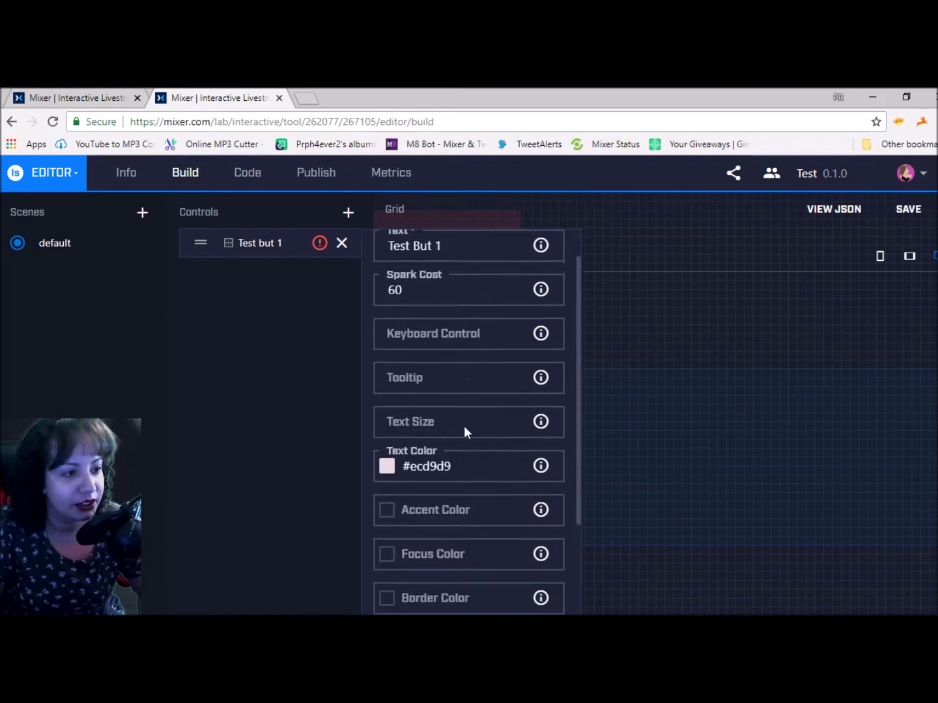
# Add a second button control, Test but 2, with its display text set to 'Test'
pyautogui.click(342, 245)
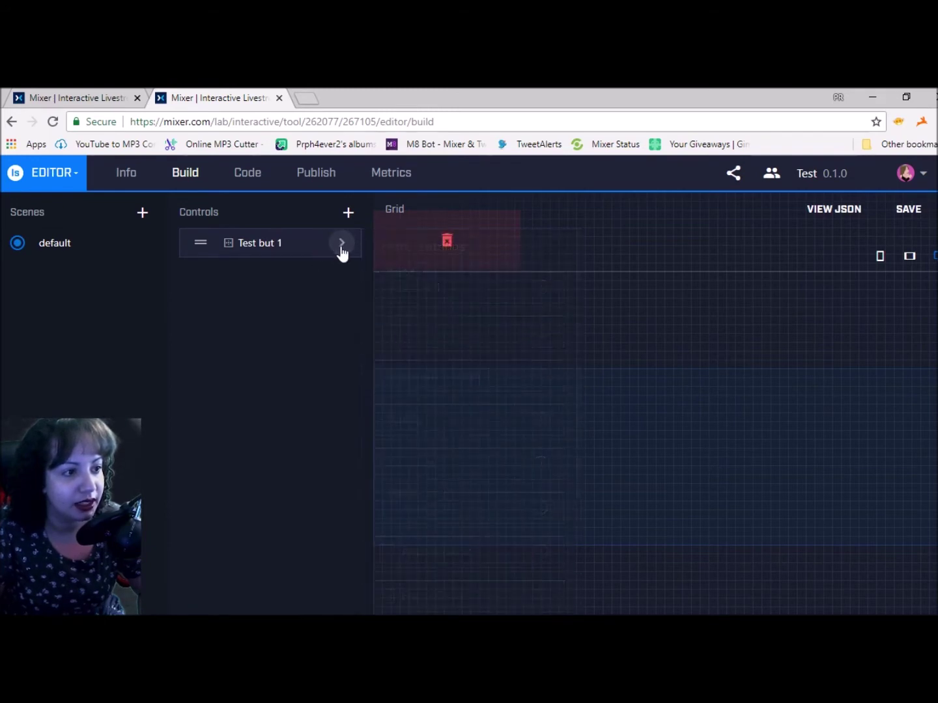
pyautogui.click(348, 213)
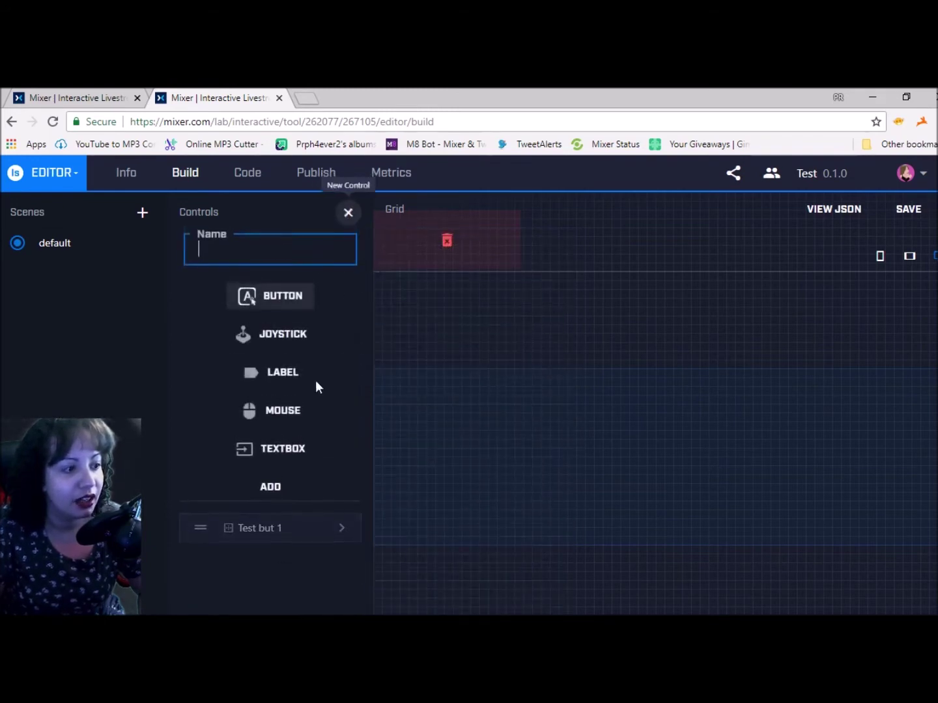
pyautogui.click(242, 247)
pyautogui.write('Tes')
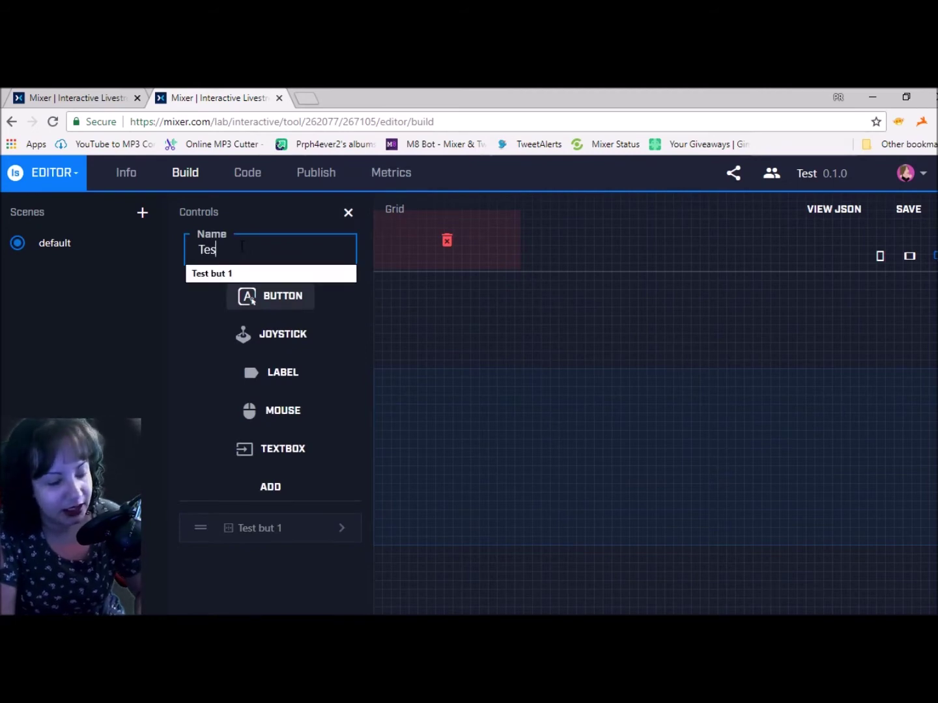
pyautogui.write('t but 23')
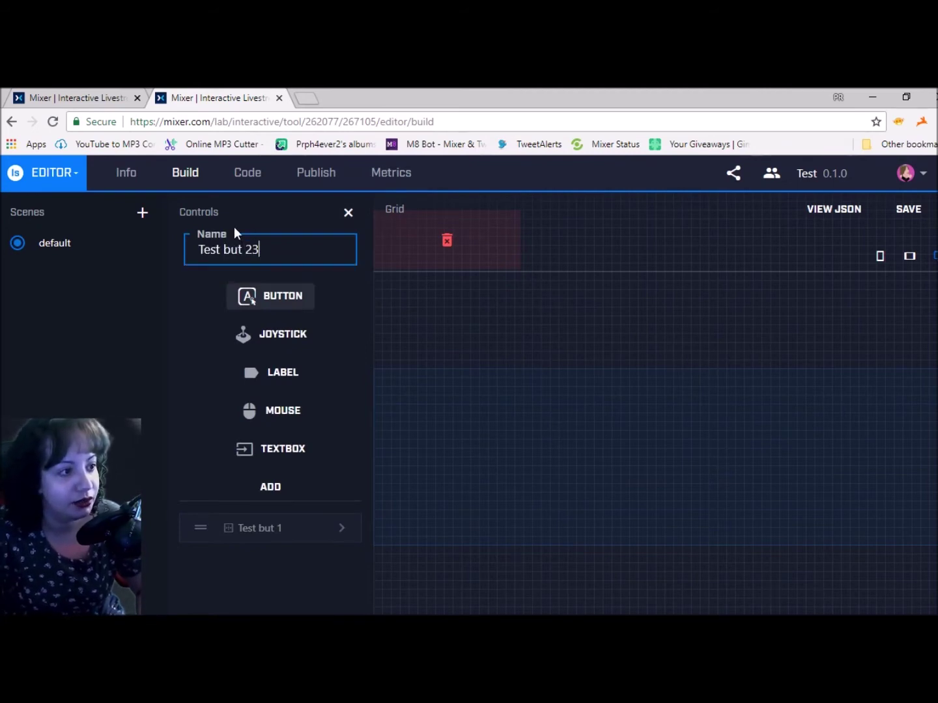
pyautogui.click(272, 489)
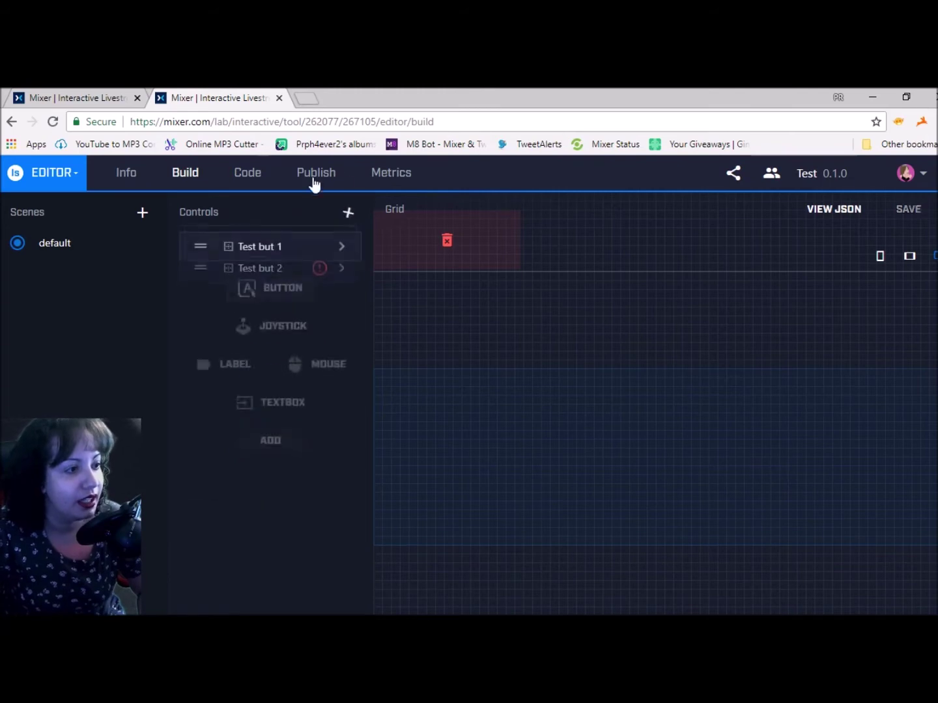
pyautogui.click(338, 278)
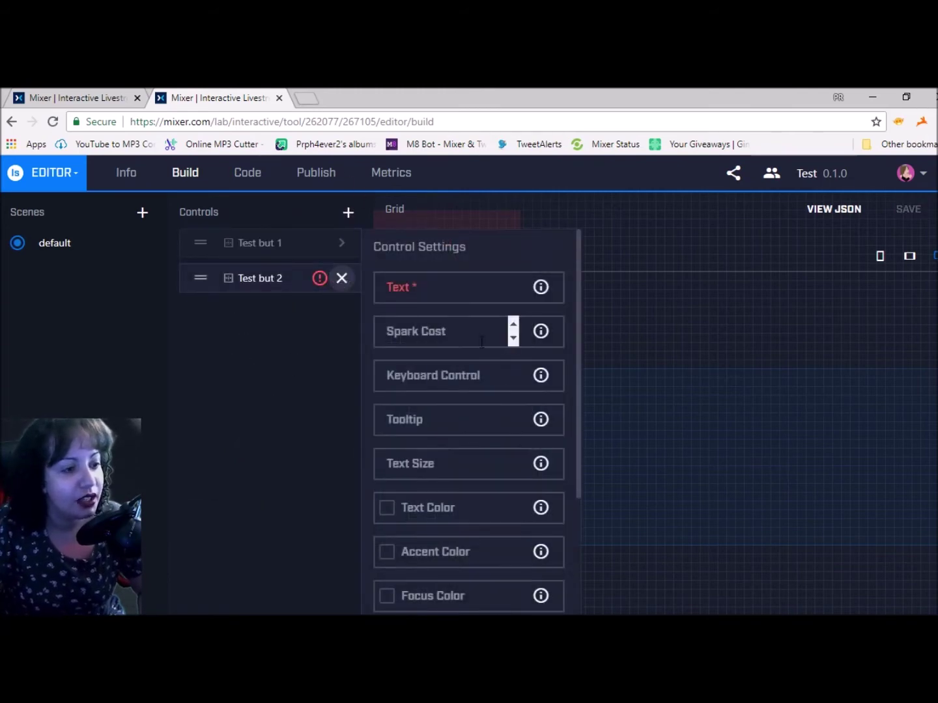
pyautogui.click(455, 300)
pyautogui.write('Test')
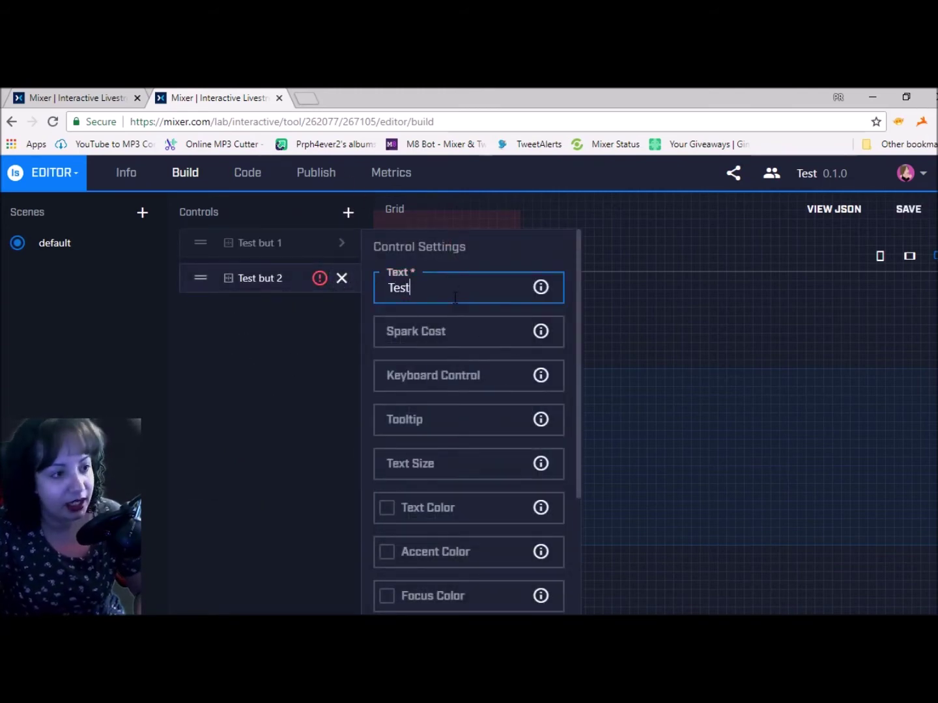
# Open a new browser tab alongside the Mixer editor and switch to it
pyautogui.scroll(-4, 485, 454)
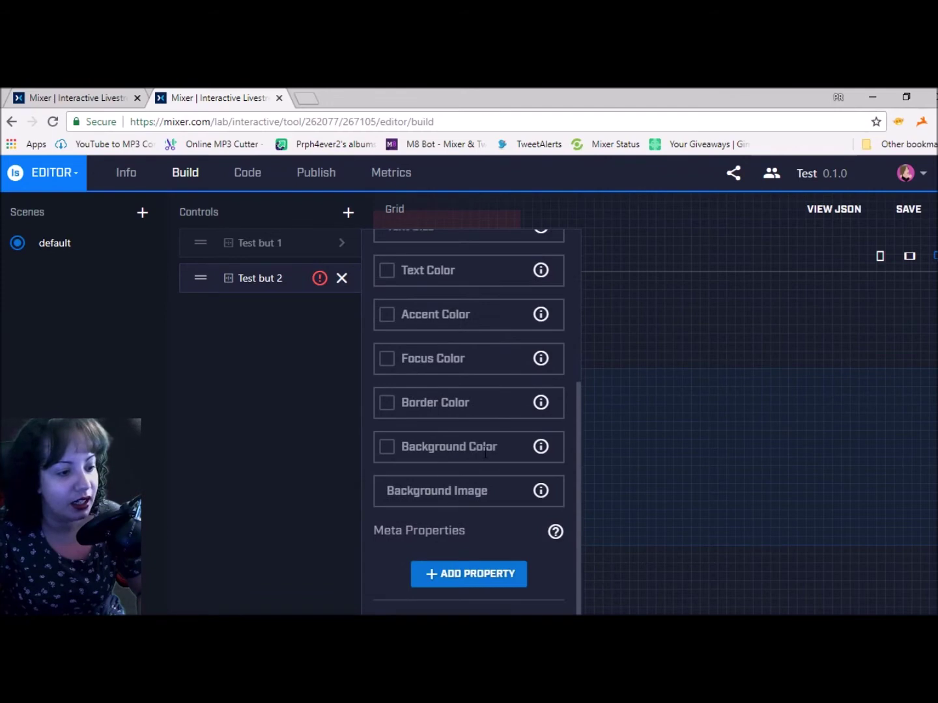
pyautogui.click(311, 101)
pyautogui.click(230, 96)
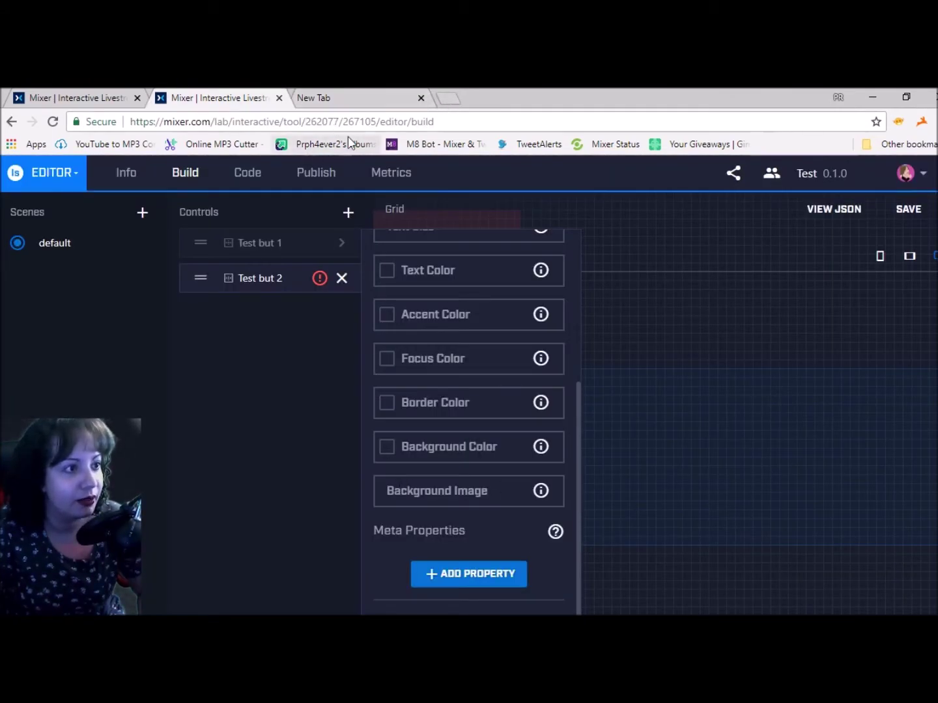
pyautogui.hotkey('ctrl', 'Tab')
# Sign in to the bookmarked Imgur profile and copy the Facebook image's direct link
pyautogui.click(328, 143)
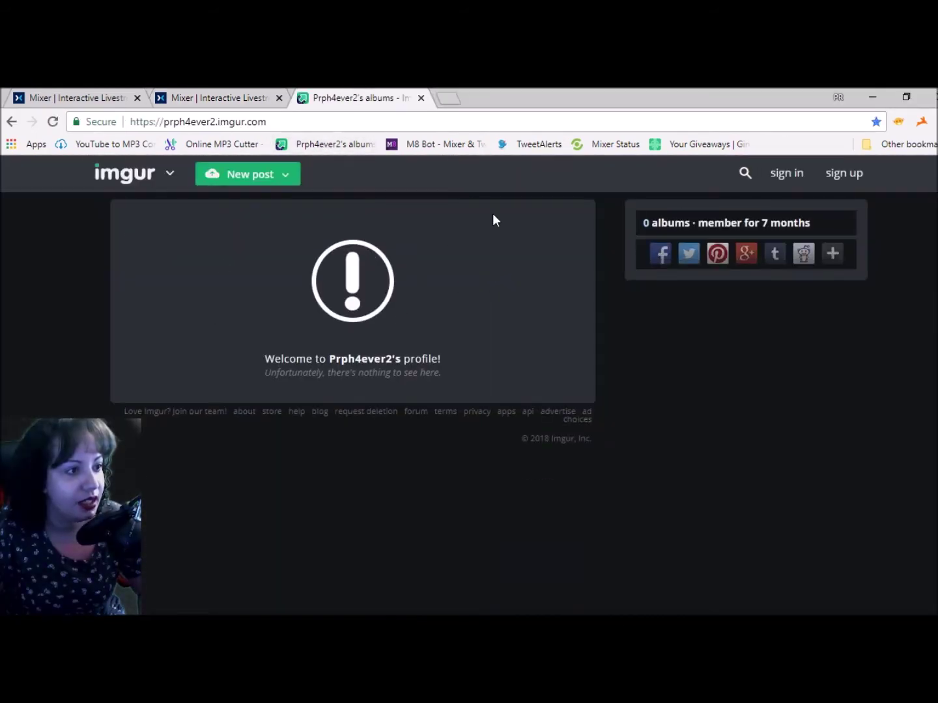
pyautogui.click(791, 175)
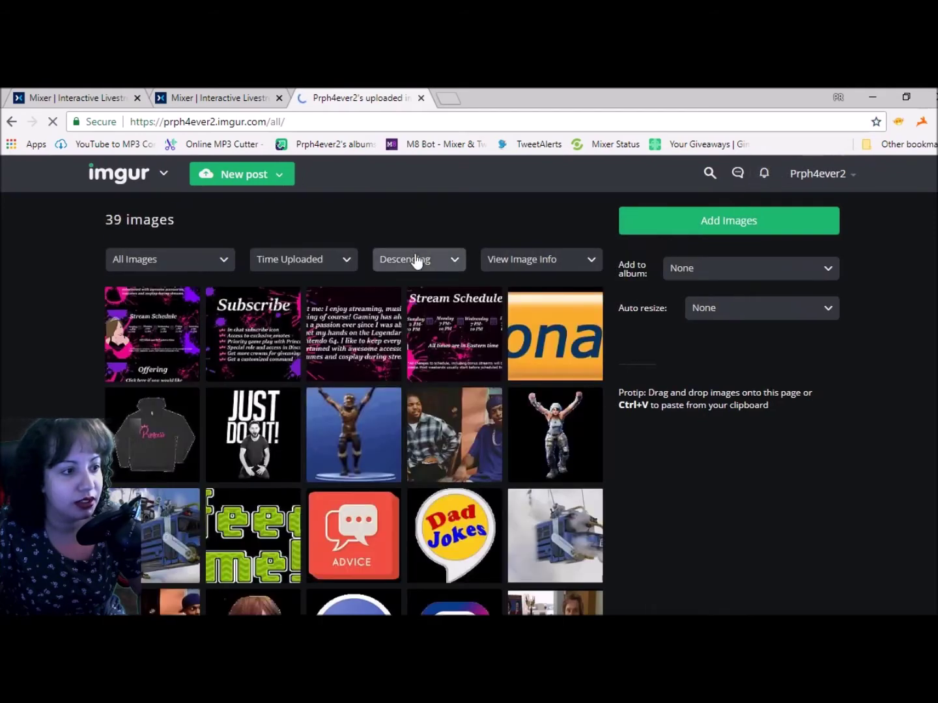
pyautogui.scroll(-2, 390, 378)
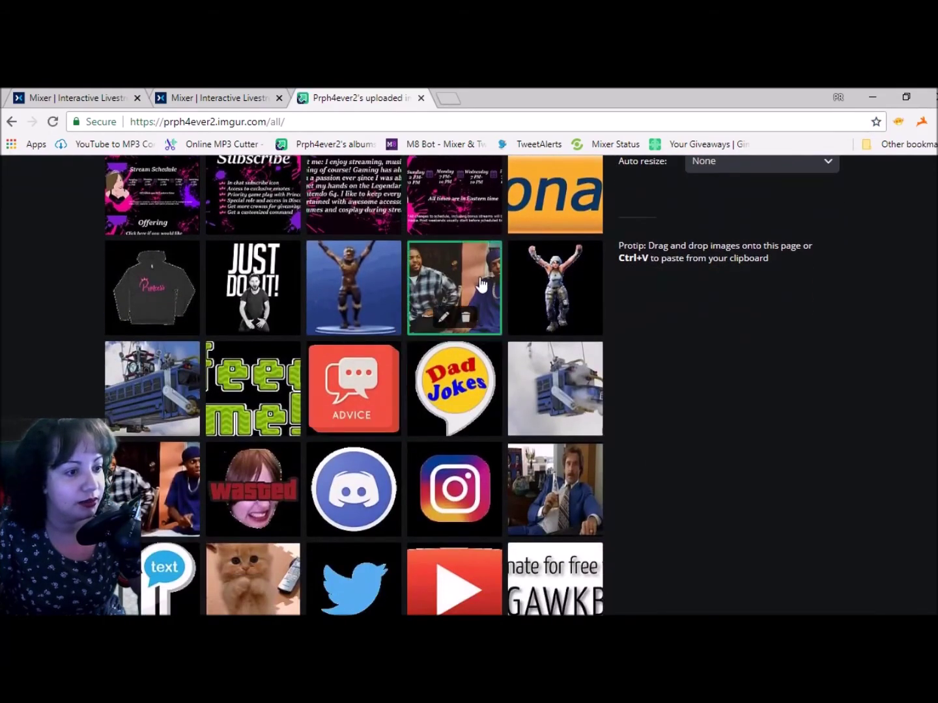
pyautogui.scroll(-4, 482, 293)
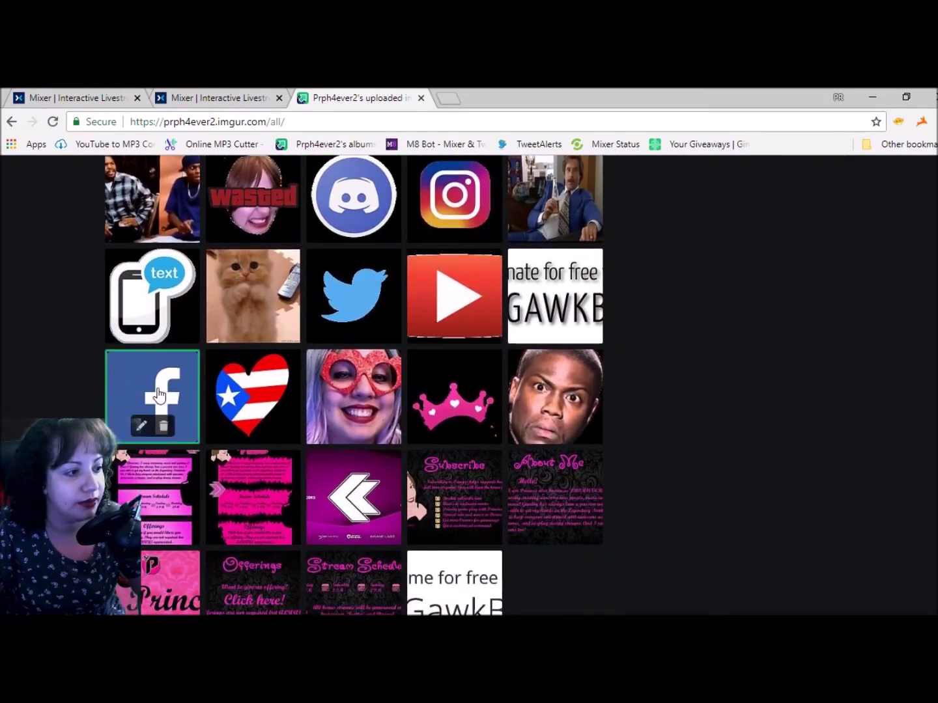
pyautogui.click(158, 396)
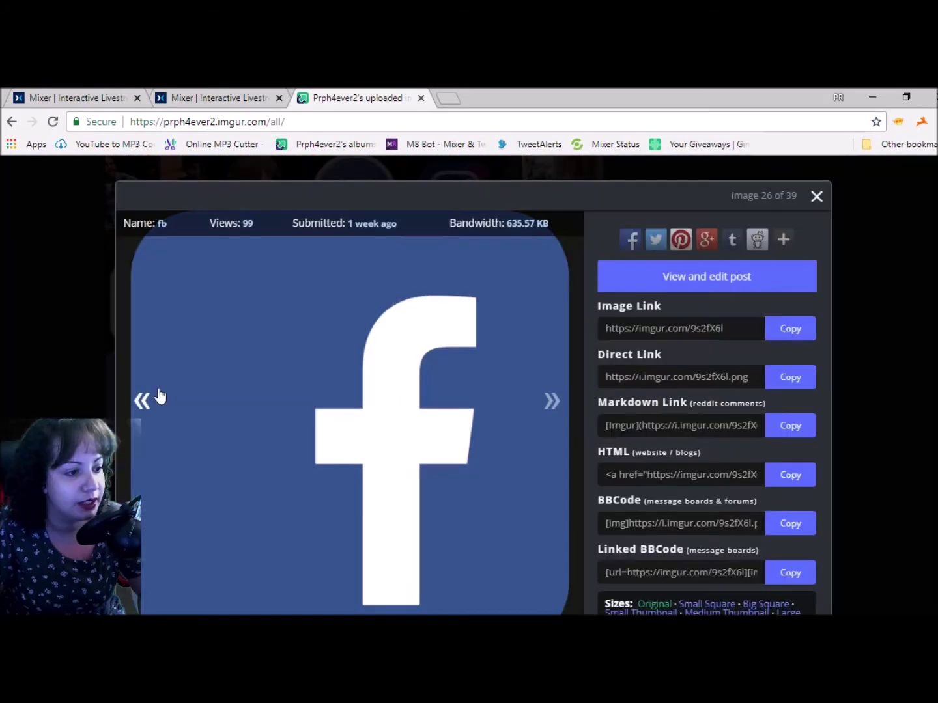
pyautogui.click(790, 379)
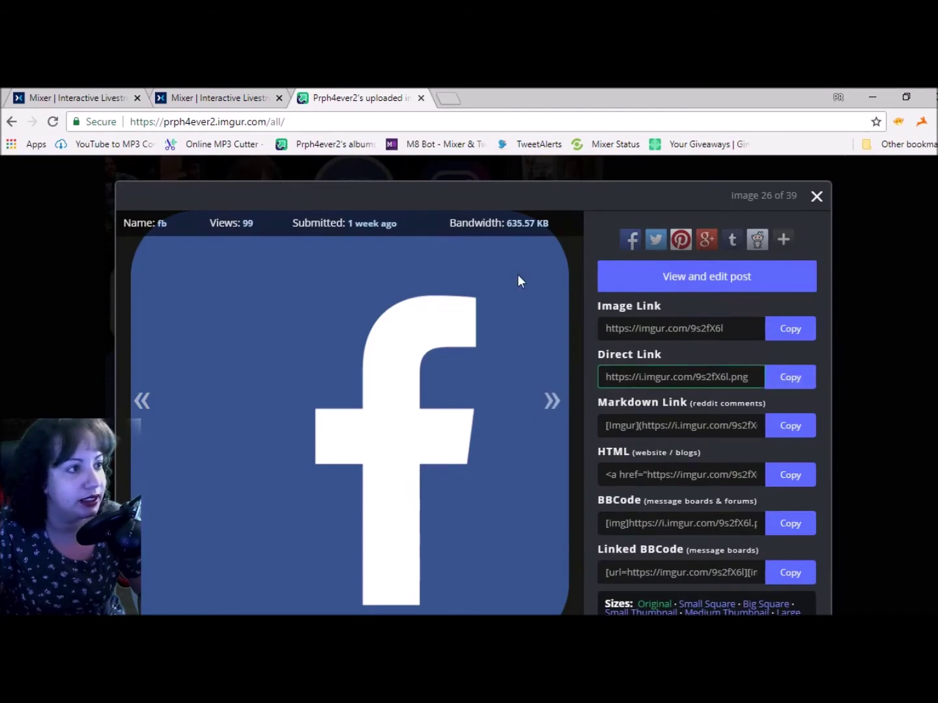
# Paste the copied link into Test but 2's Background Image field
pyautogui.click(215, 92)
pyautogui.click(461, 491)
pyautogui.hotkey('ctrl', 'v')
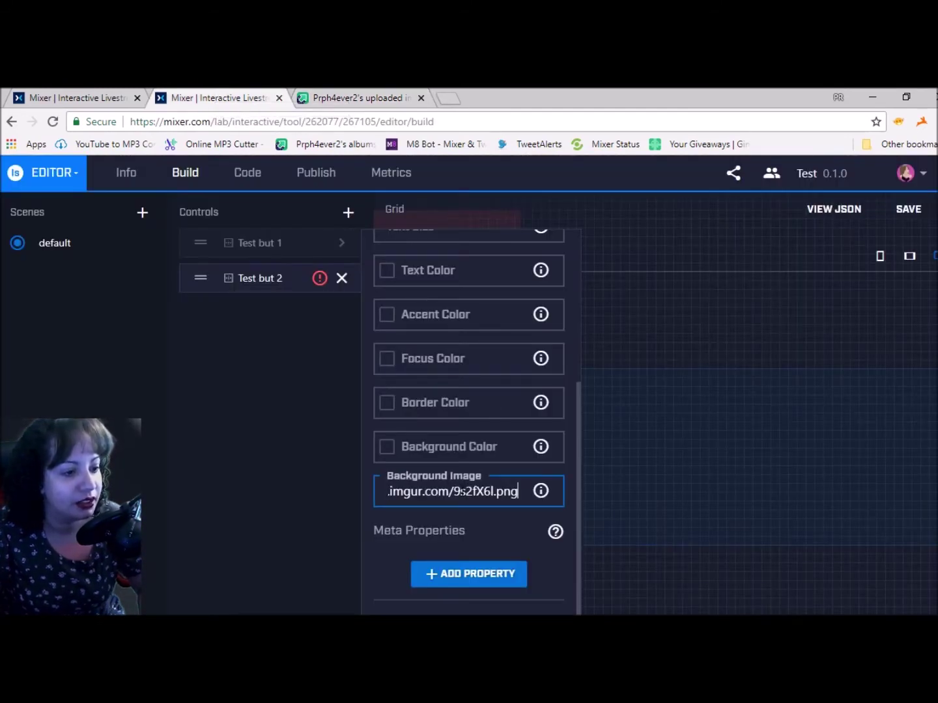
# Give Test but 2 focus colour #ff0000 and spark cost 0, then close its settings
pyautogui.click(454, 365)
pyautogui.write('#ff0000')
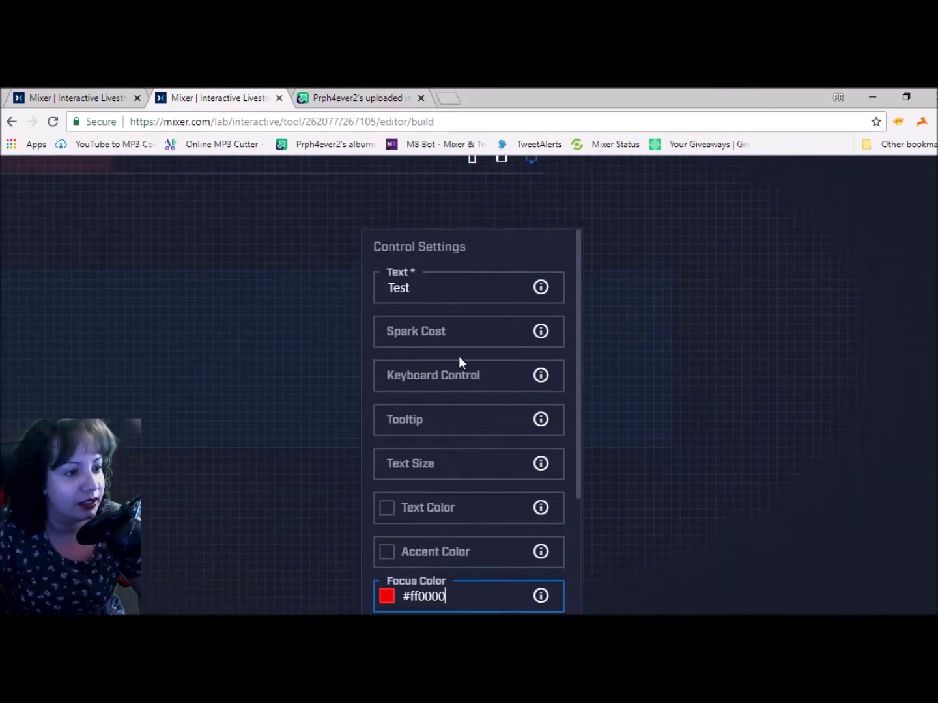
pyautogui.scroll(2, 337, 385)
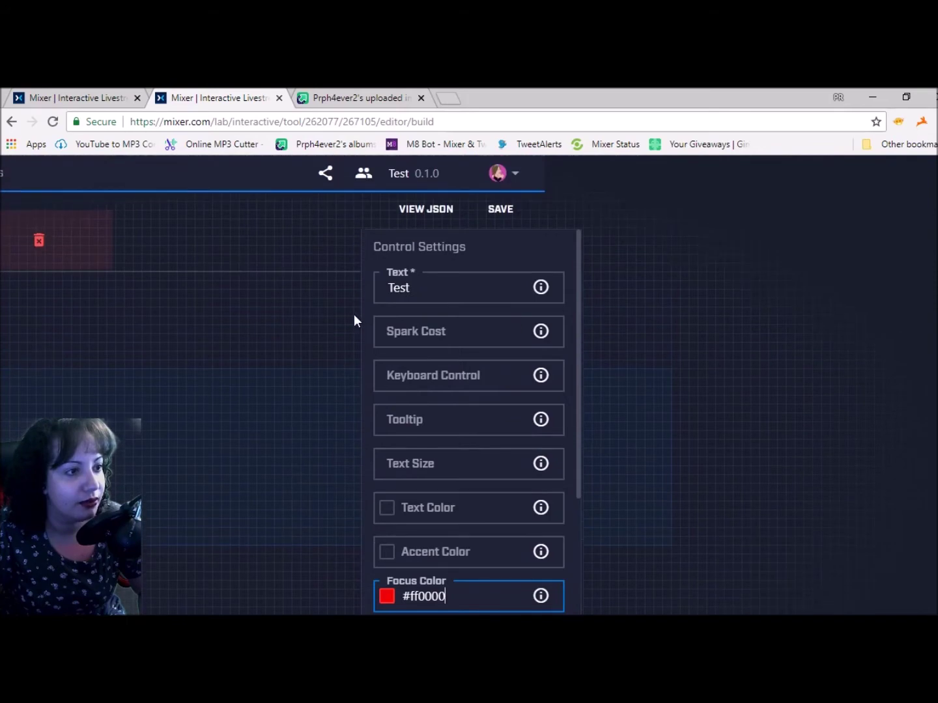
pyautogui.hotkey('ctrl', '-')
pyautogui.hotkey('ctrl', '-')
pyautogui.hotkey('ctrl', '-')
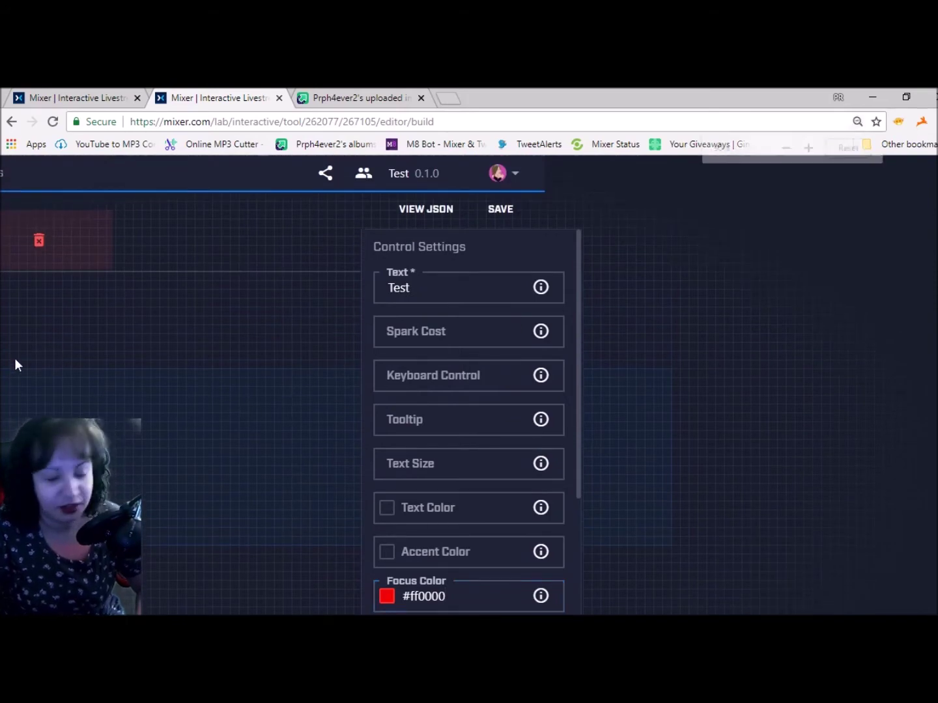
pyautogui.click(118, 248)
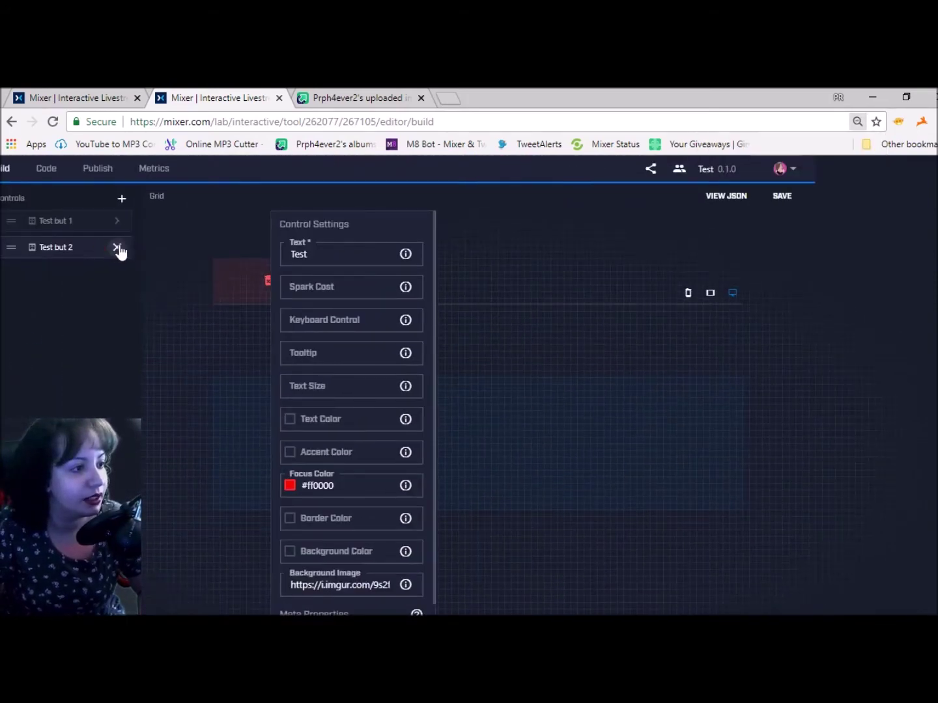
pyautogui.click(118, 247)
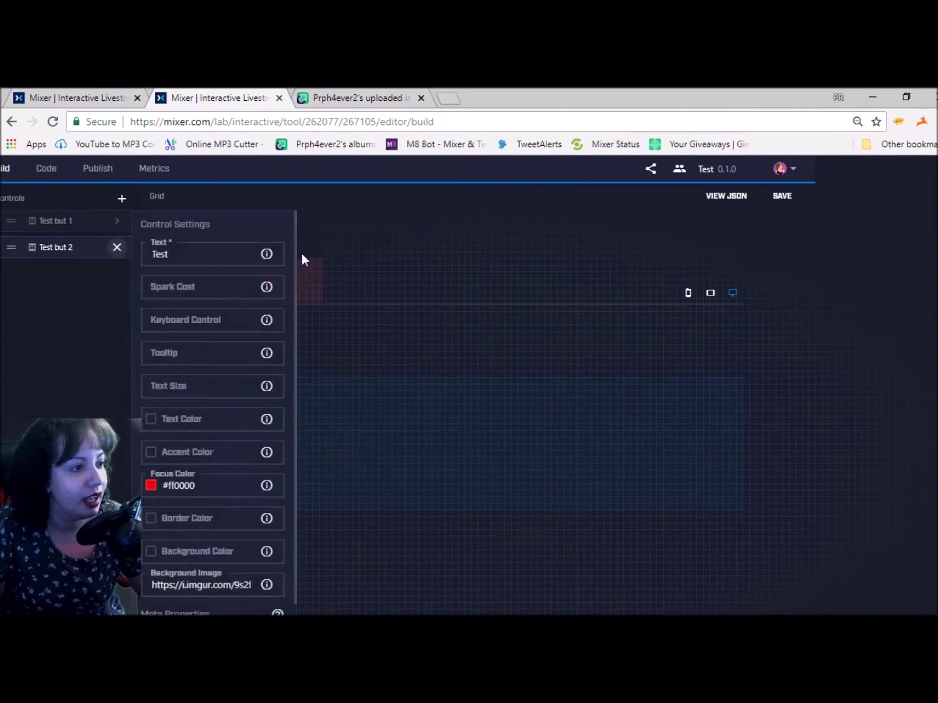
pyautogui.click(182, 292)
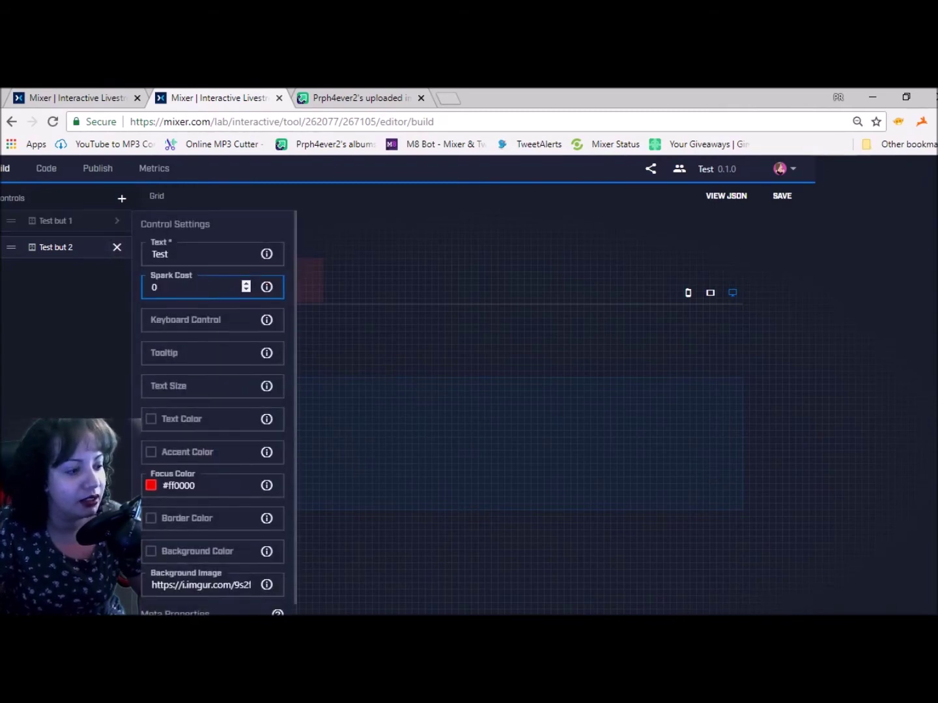
pyautogui.click(117, 248)
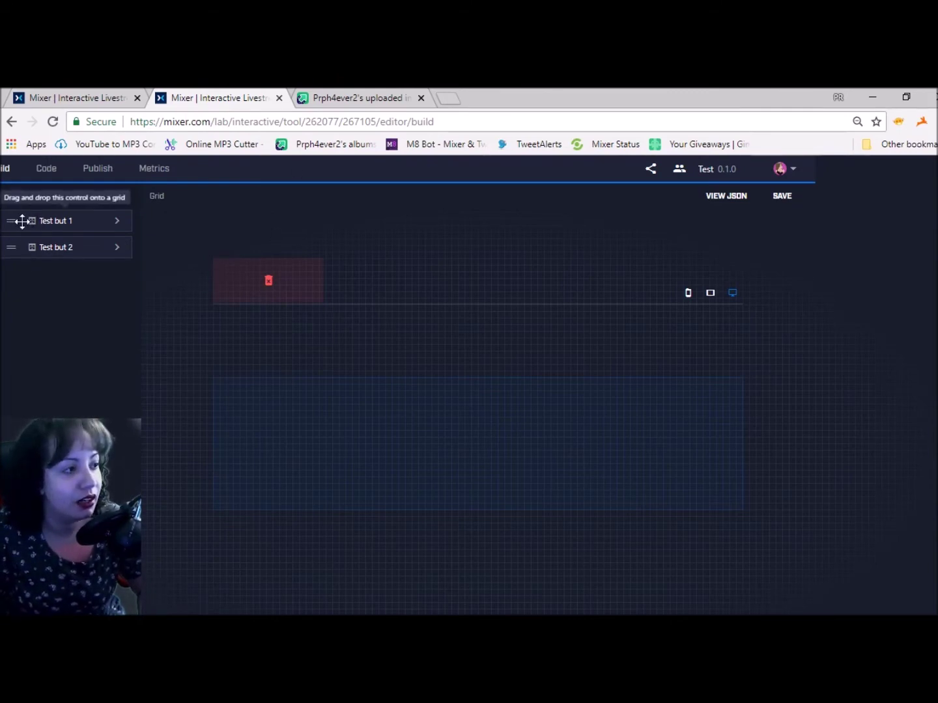
# Place Test but 1 and Test but 2 side by side on the desktop grid, widening the Test button
pyautogui.moveTo(10, 220); pyautogui.dragTo(396, 433)
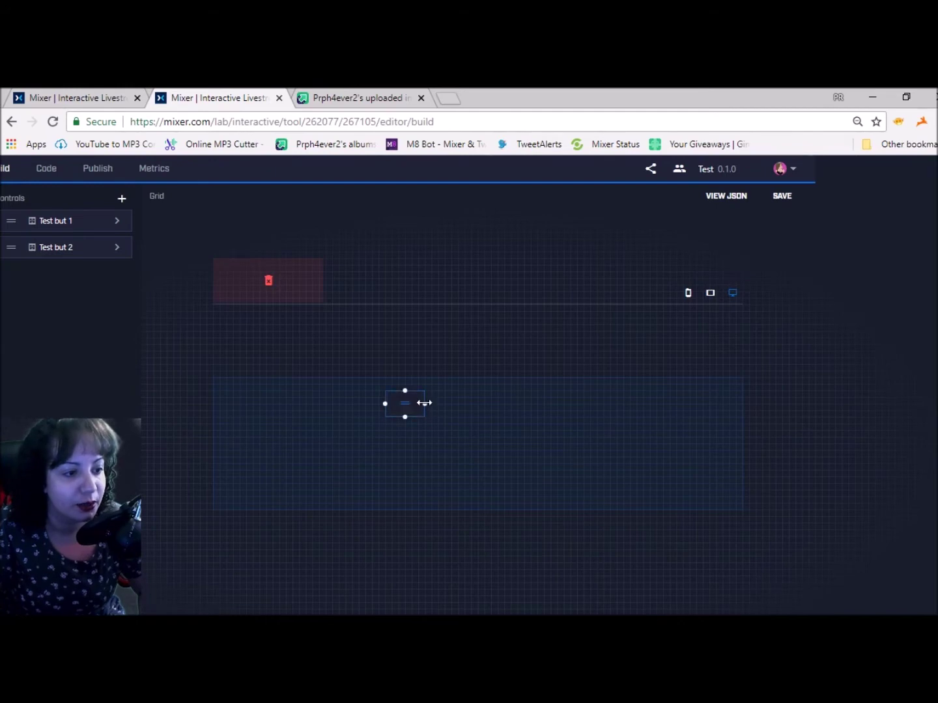
pyautogui.moveTo(423, 417); pyautogui.dragTo(423, 433)
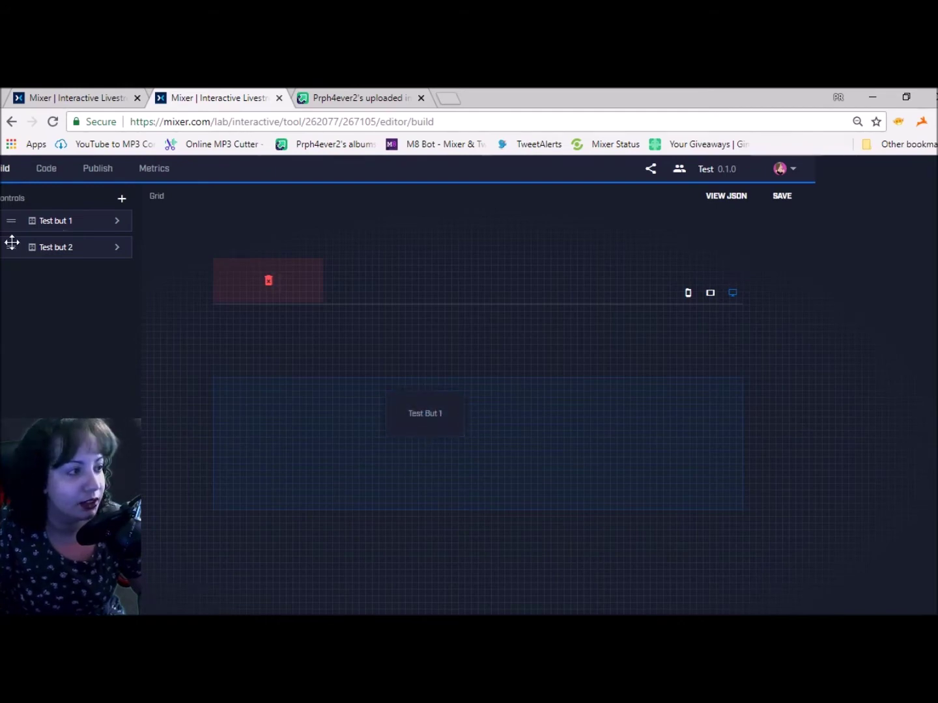
pyautogui.moveTo(14, 247); pyautogui.dragTo(504, 418)
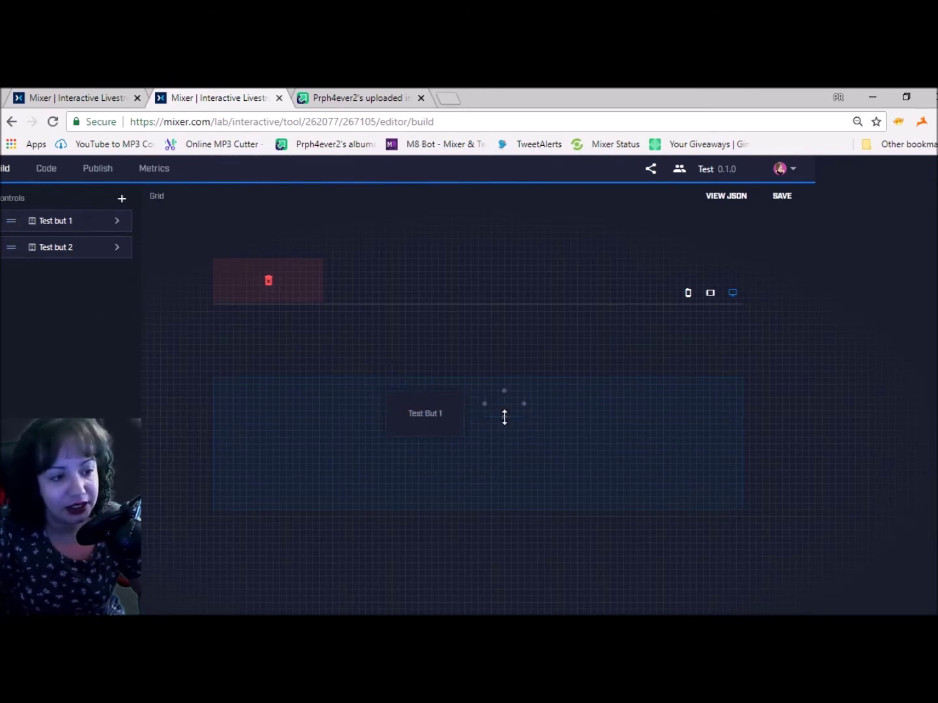
pyautogui.click(524, 414)
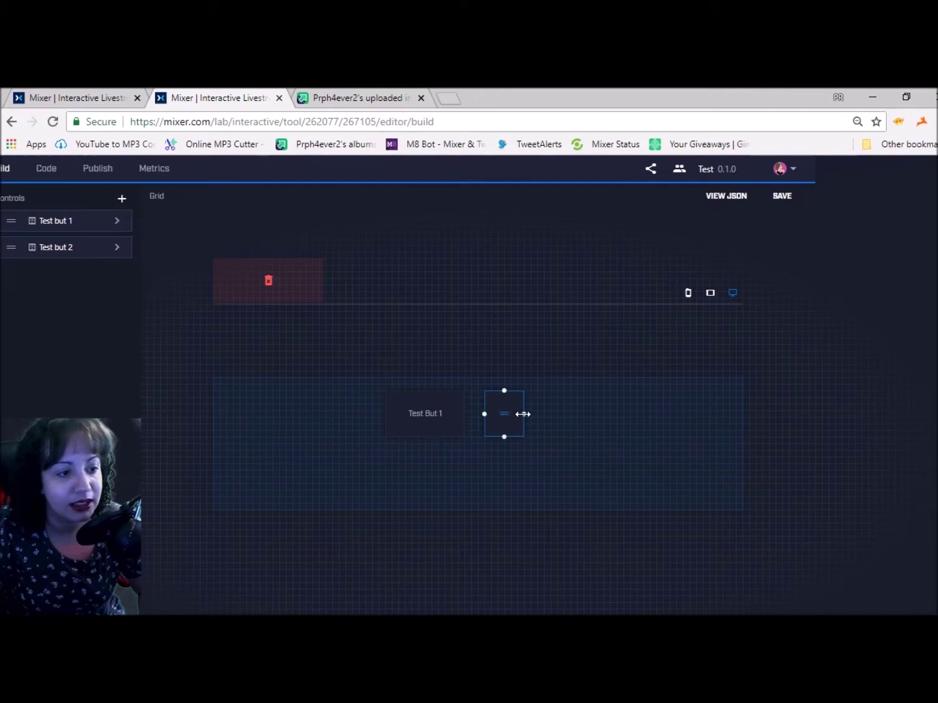
pyautogui.moveTo(522, 408); pyautogui.dragTo(437, 420)
pyautogui.click(448, 410)
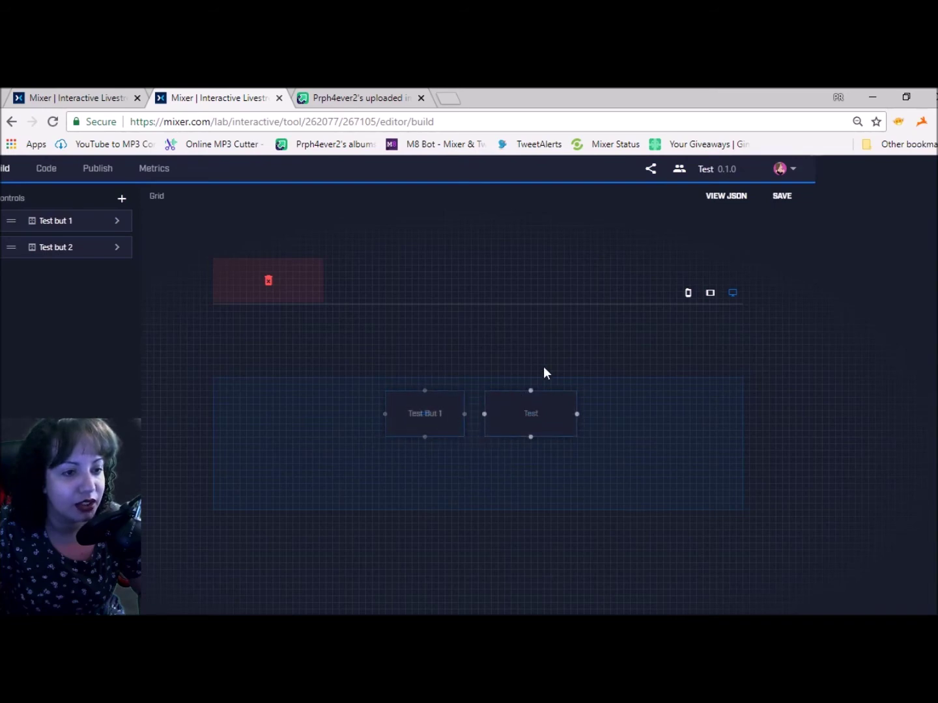
pyautogui.click(710, 293)
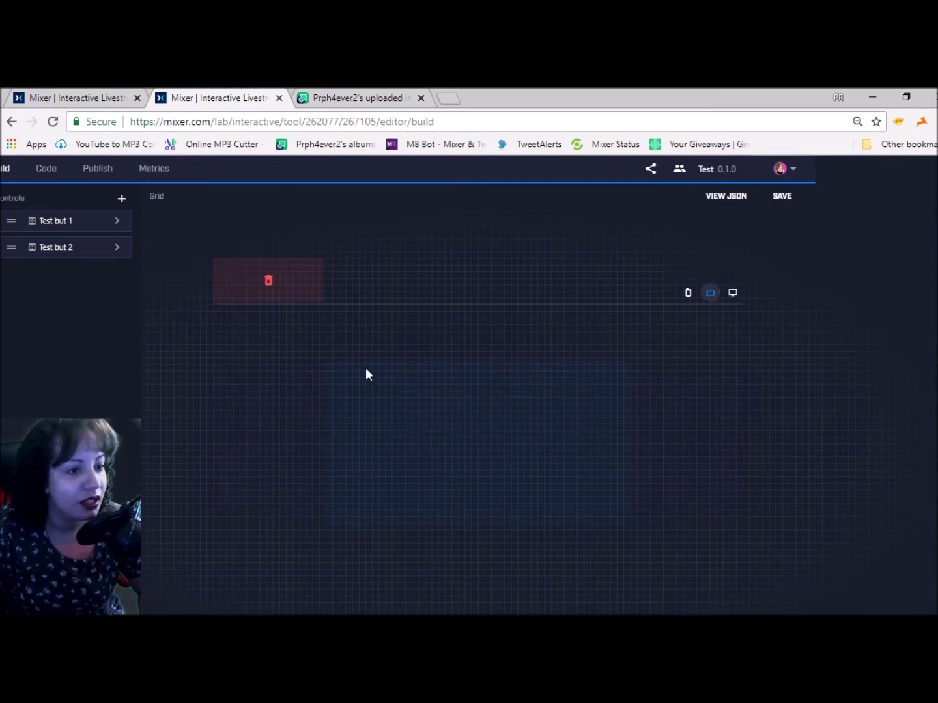
# Drop Test but 1 and Test but 2 onto the medium (tablet) and small (phone) grids and save
pyautogui.moveTo(12, 222); pyautogui.dragTo(275, 320)
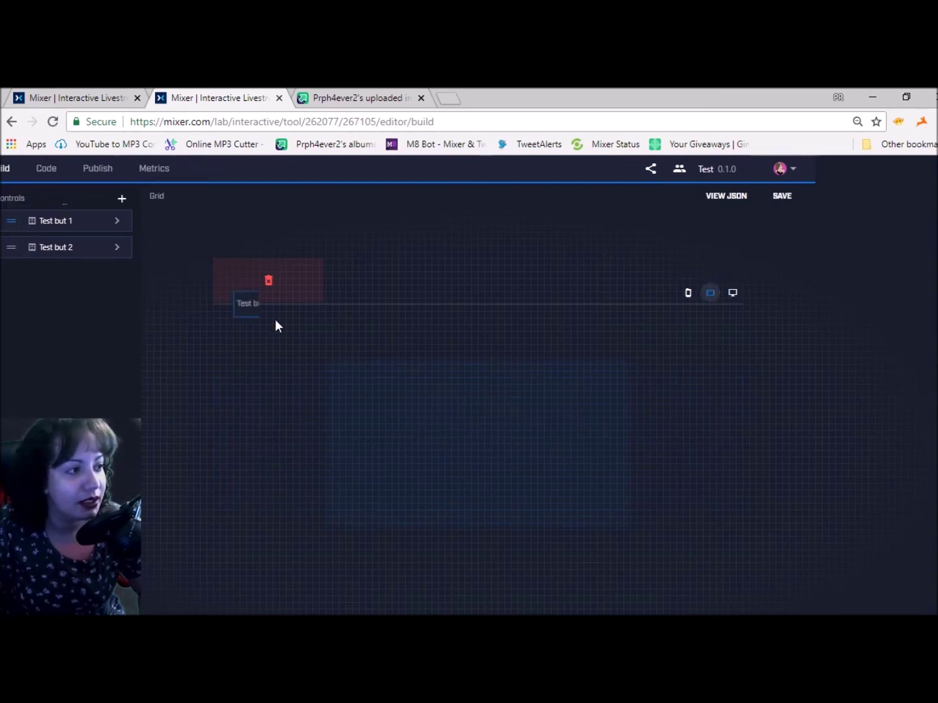
pyautogui.moveTo(368, 389); pyautogui.dragTo(369, 390)
pyautogui.moveTo(12, 248); pyautogui.dragTo(473, 335)
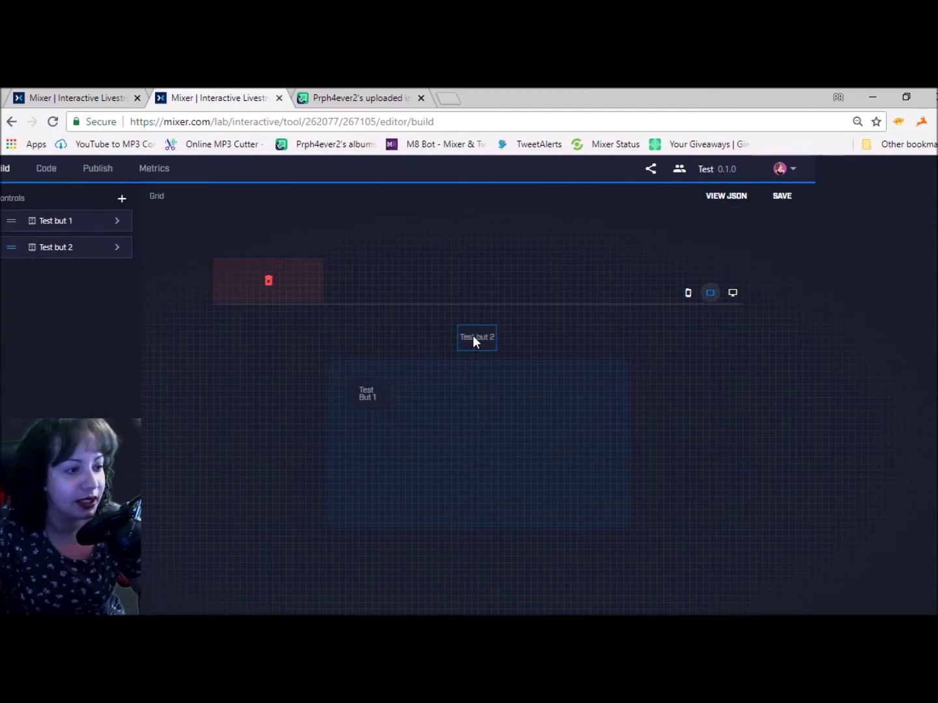
pyautogui.click(689, 293)
pyautogui.moveTo(11, 220); pyautogui.dragTo(460, 354)
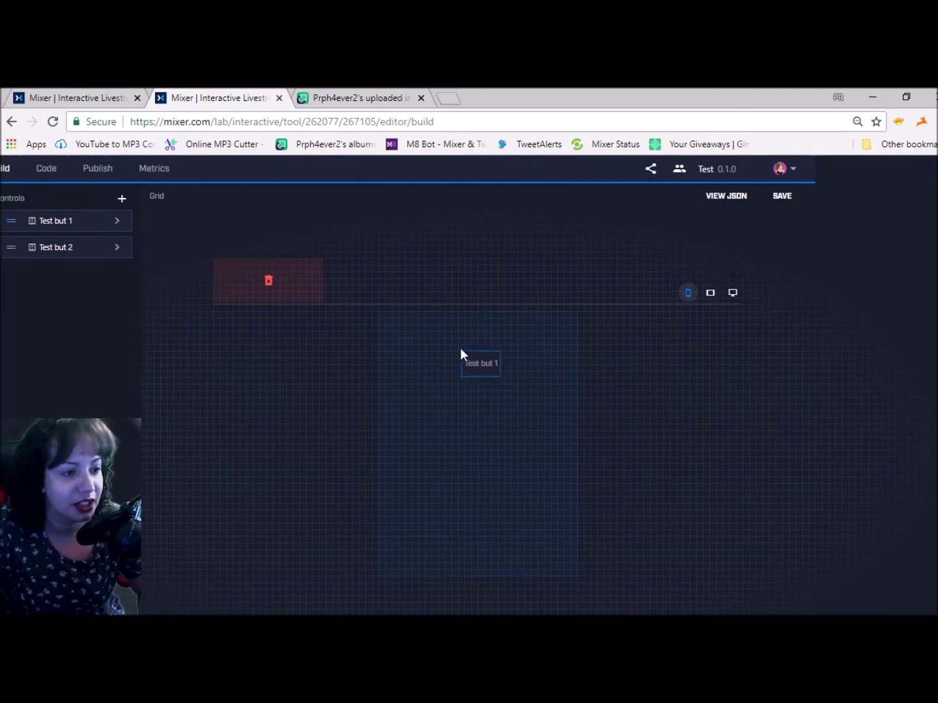
pyautogui.moveTo(9, 248); pyautogui.dragTo(454, 383)
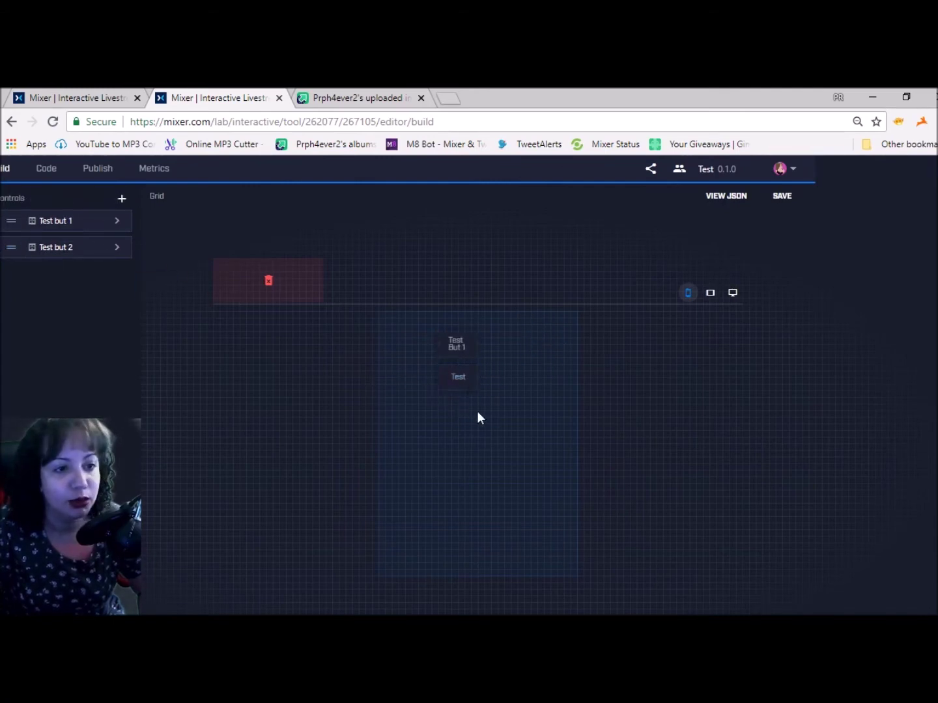
pyautogui.click(779, 198)
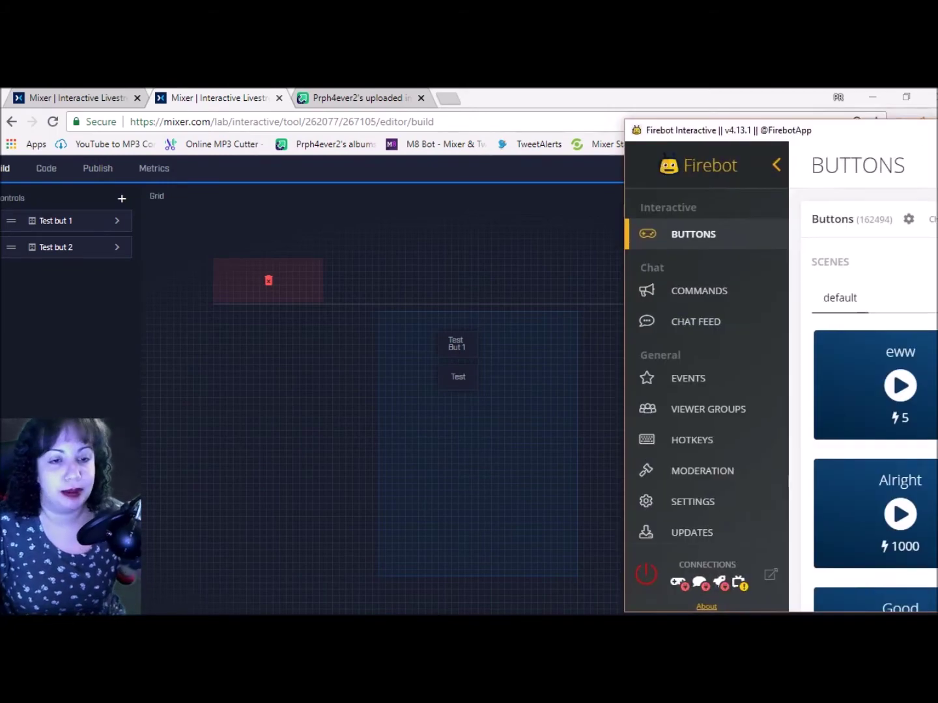
# Add board 267105 to Firebot using the version ID copied from Mixer's Code page
pyautogui.moveTo(937, 102); pyautogui.dragTo(386, 124)
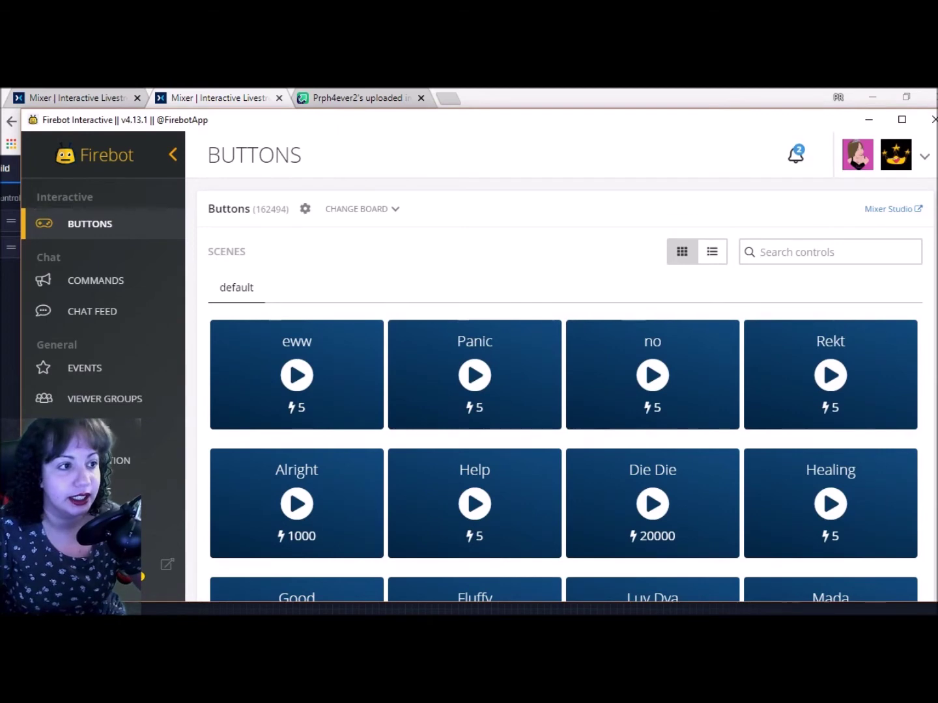
pyautogui.click(378, 209)
pyautogui.click(376, 277)
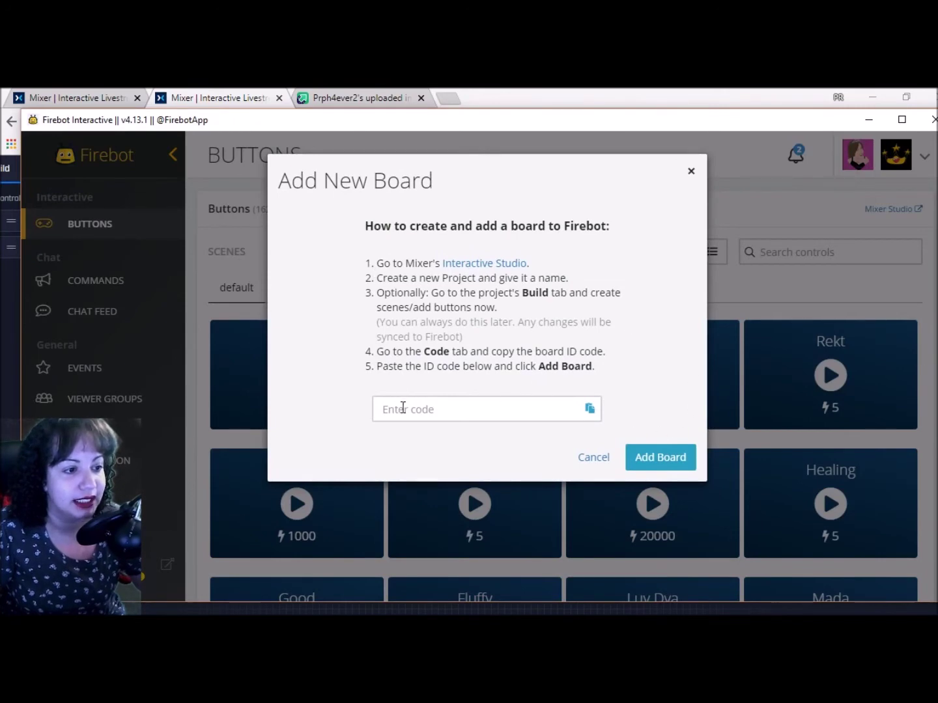
pyautogui.click(194, 95)
pyautogui.click(46, 169)
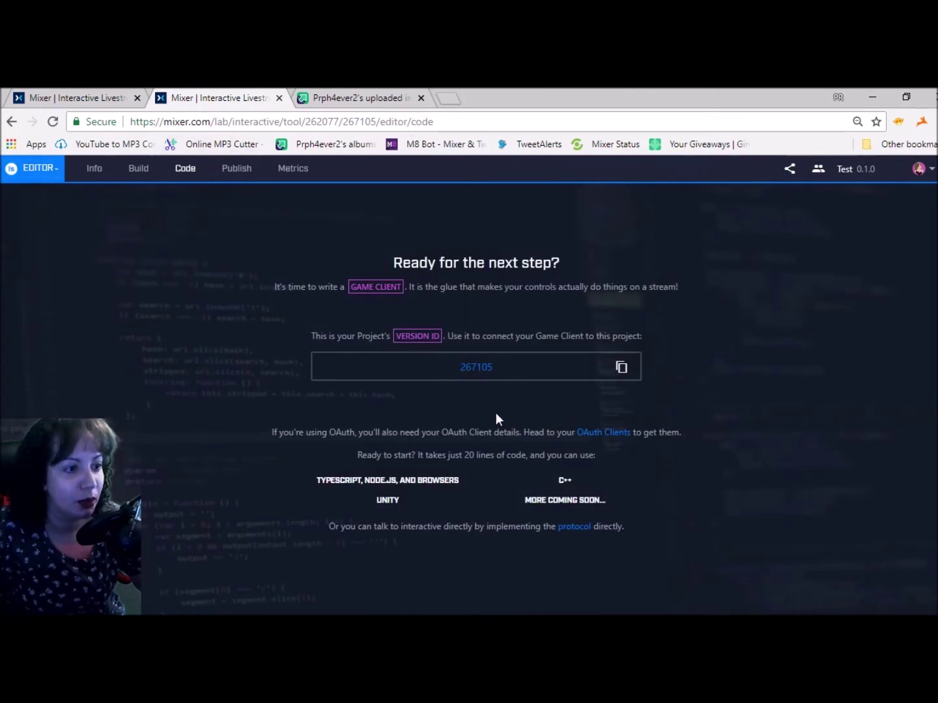
pyautogui.click(622, 368)
pyautogui.hotkey('alt', 'Tab')
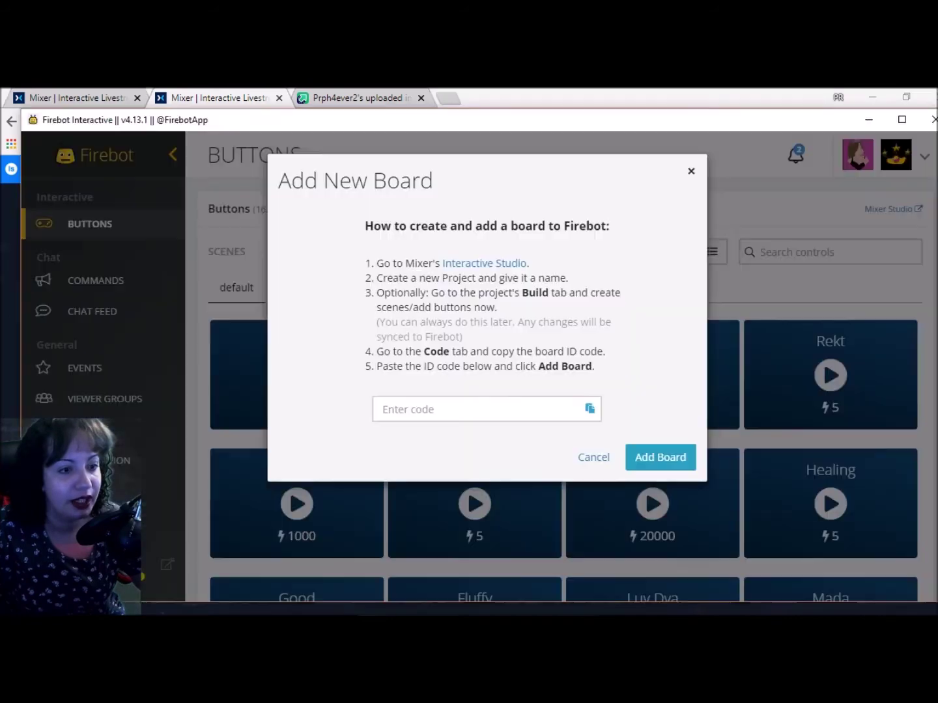
pyautogui.click(512, 406)
pyautogui.hotkey('ctrl', 'v')
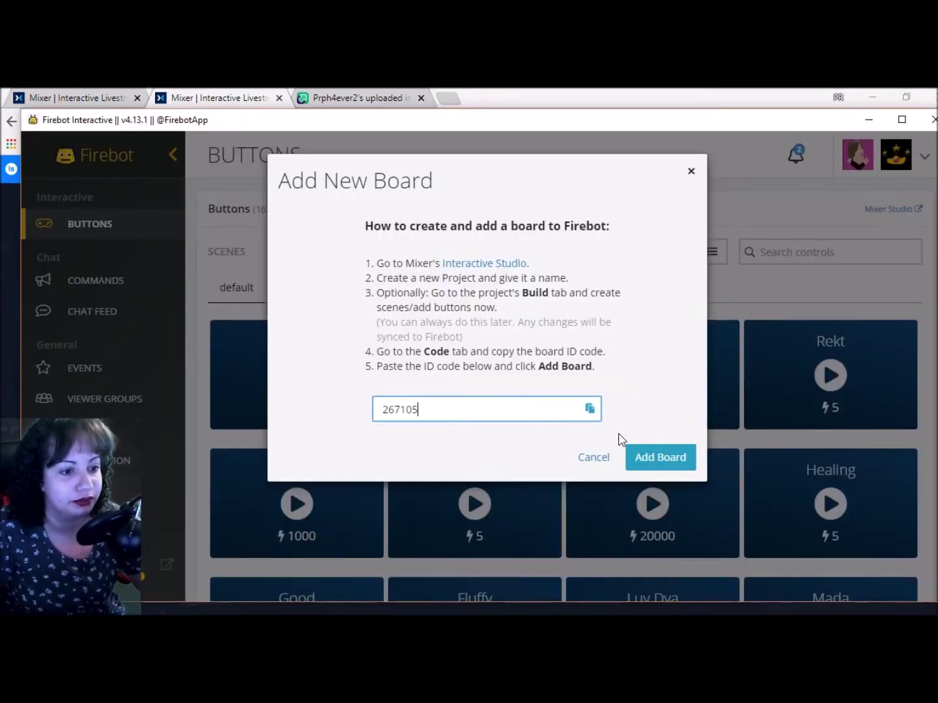
pyautogui.click(641, 455)
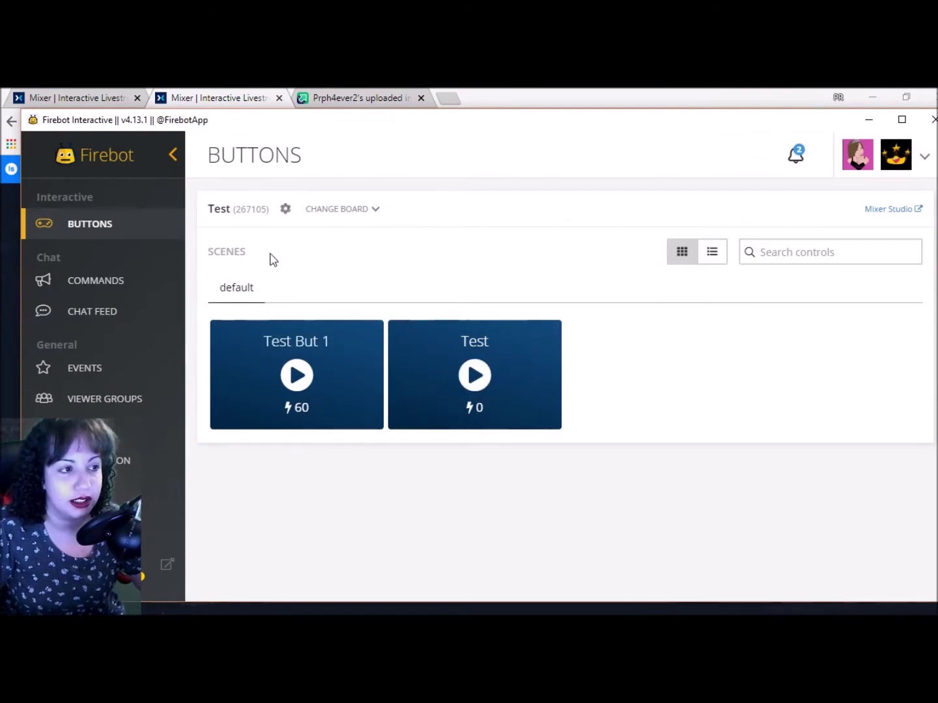
# Review the Test board's settings, then close them
pyautogui.click(323, 214)
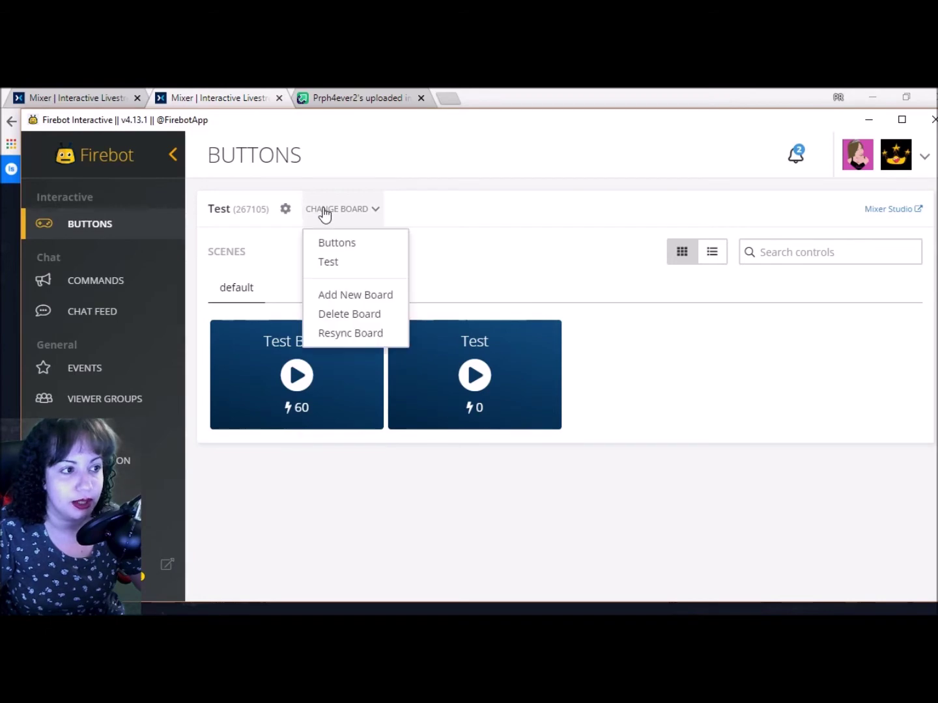
pyautogui.click(284, 212)
pyautogui.click(284, 212)
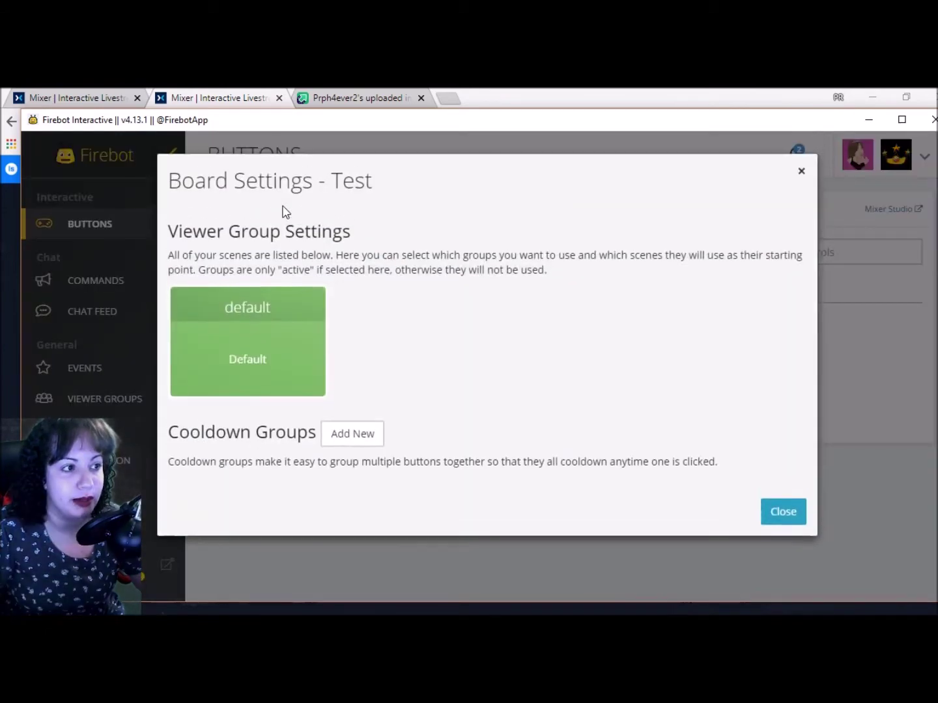
pyautogui.click(801, 170)
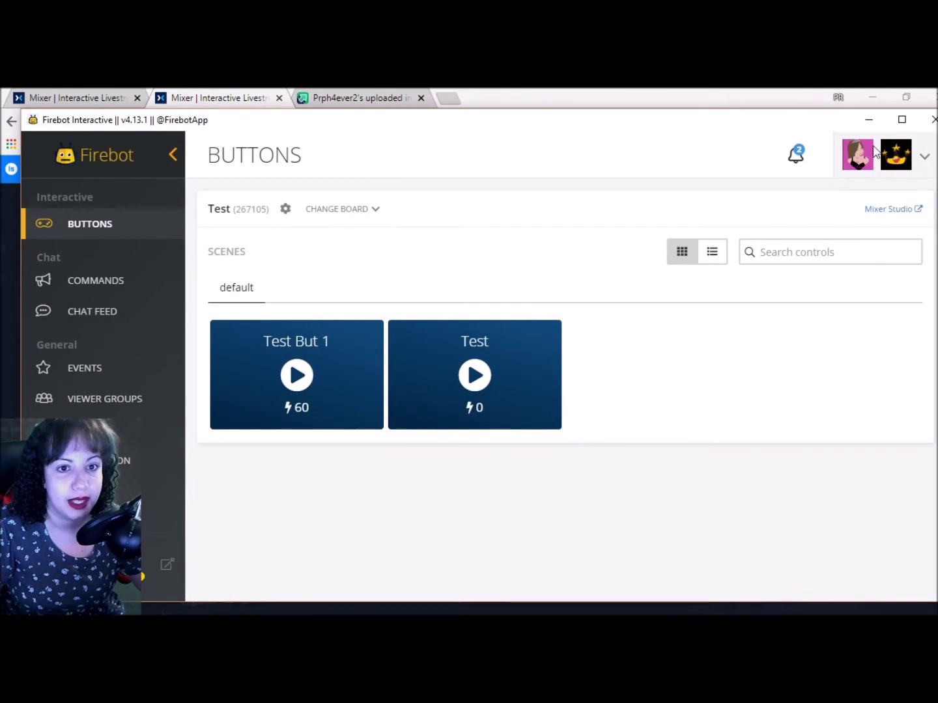
# Check the overview of logged-in accounts under account options, then close it
pyautogui.click(929, 159)
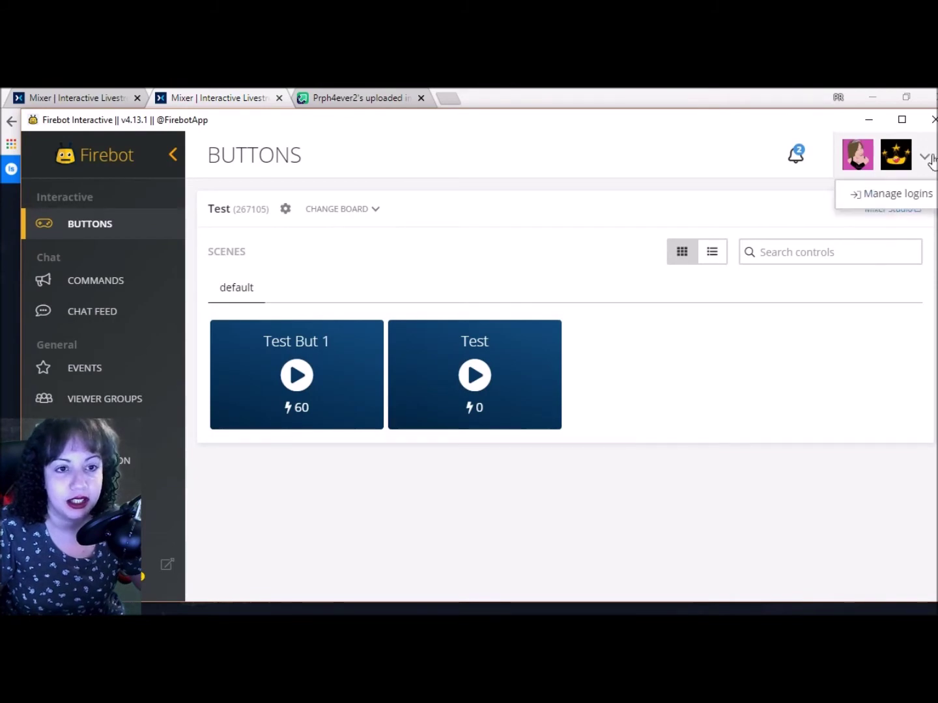
pyautogui.click(912, 204)
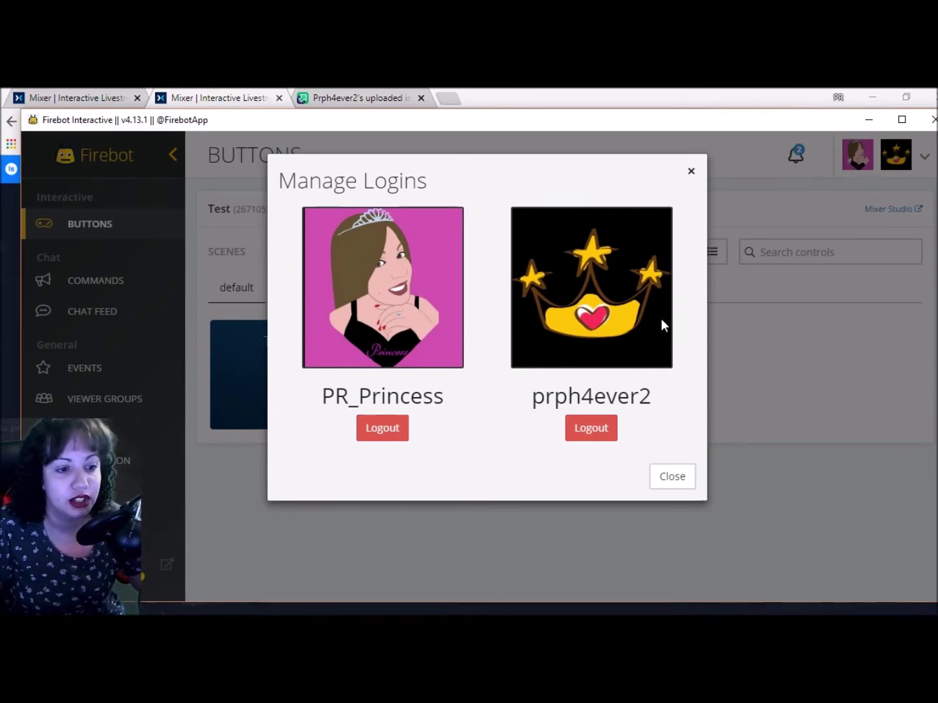
pyautogui.click(682, 481)
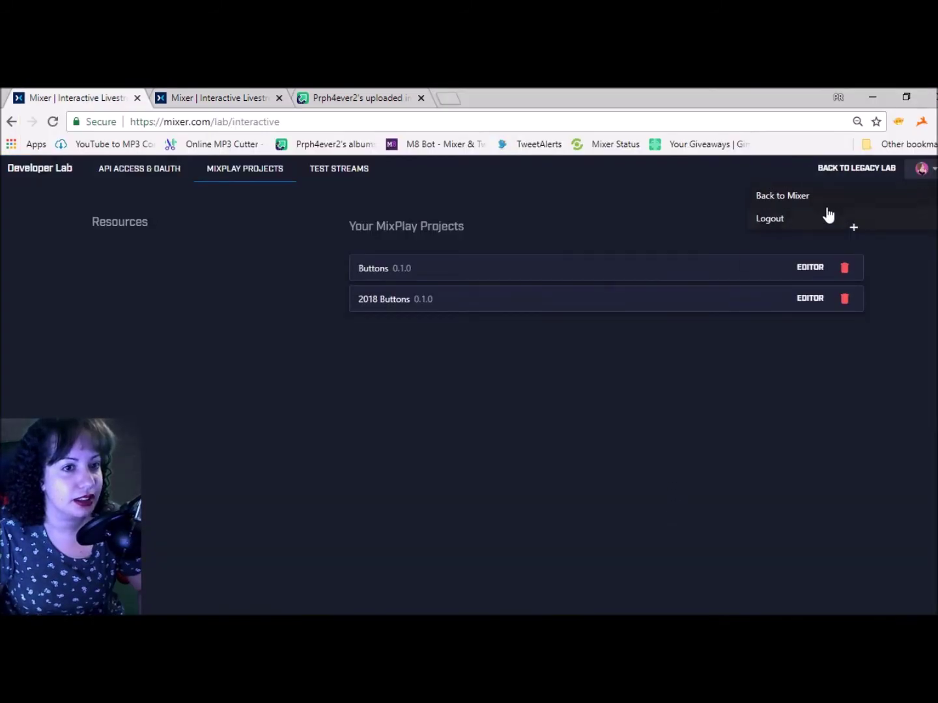
# Go to the Mixer channel page and try the Facebook interactive button below the stream
pyautogui.moveTo(280, 121); pyautogui.dragTo(216, 124)
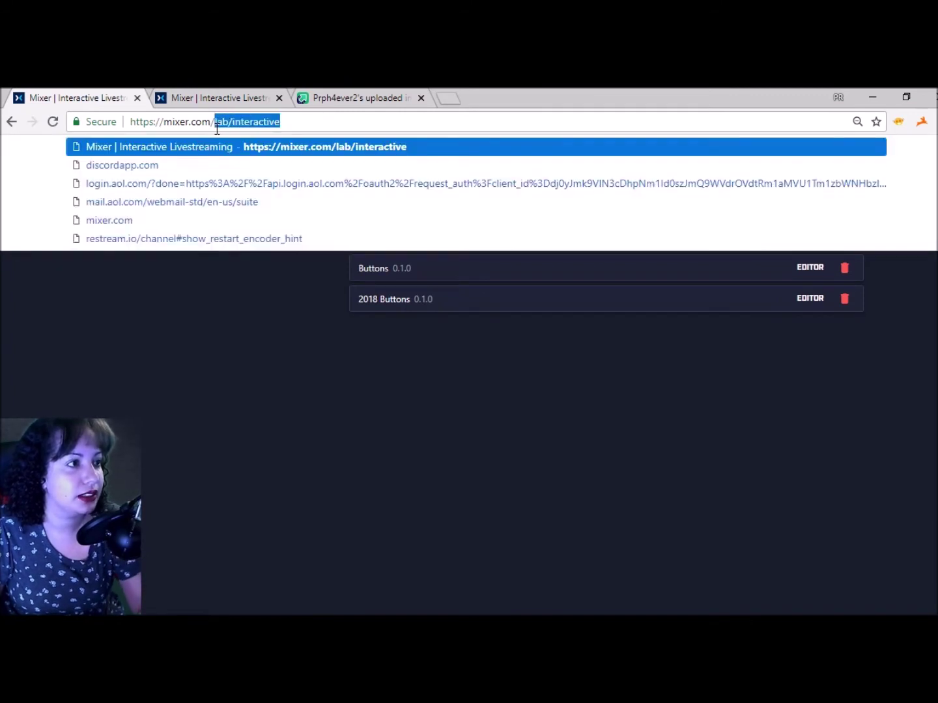
pyautogui.press('BackSpace')
pyautogui.click(293, 171)
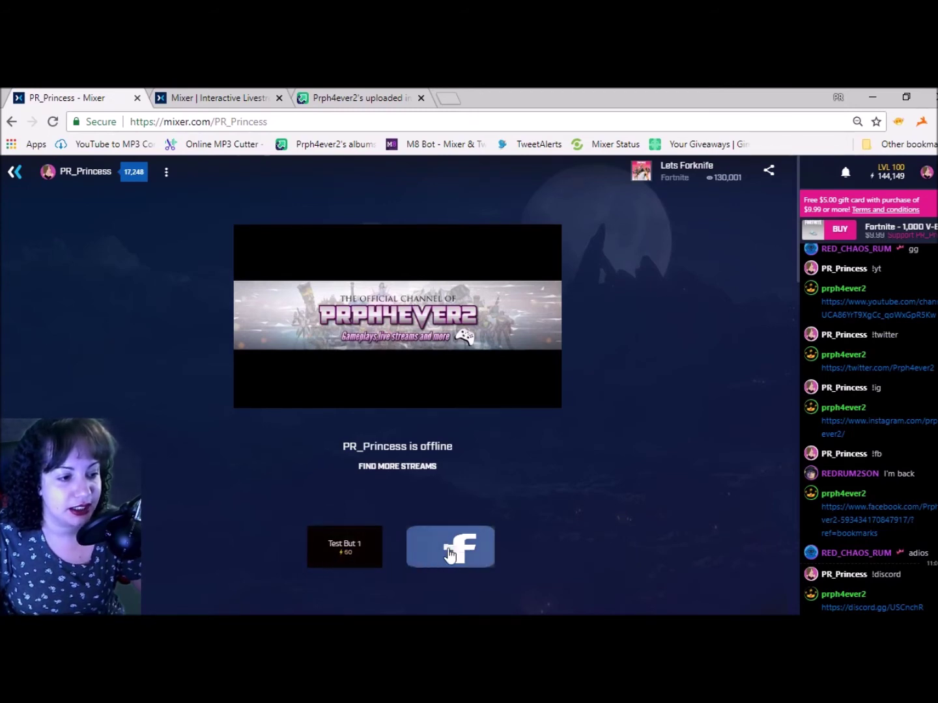
pyautogui.scroll(-3, 459, 548)
pyautogui.click(459, 342)
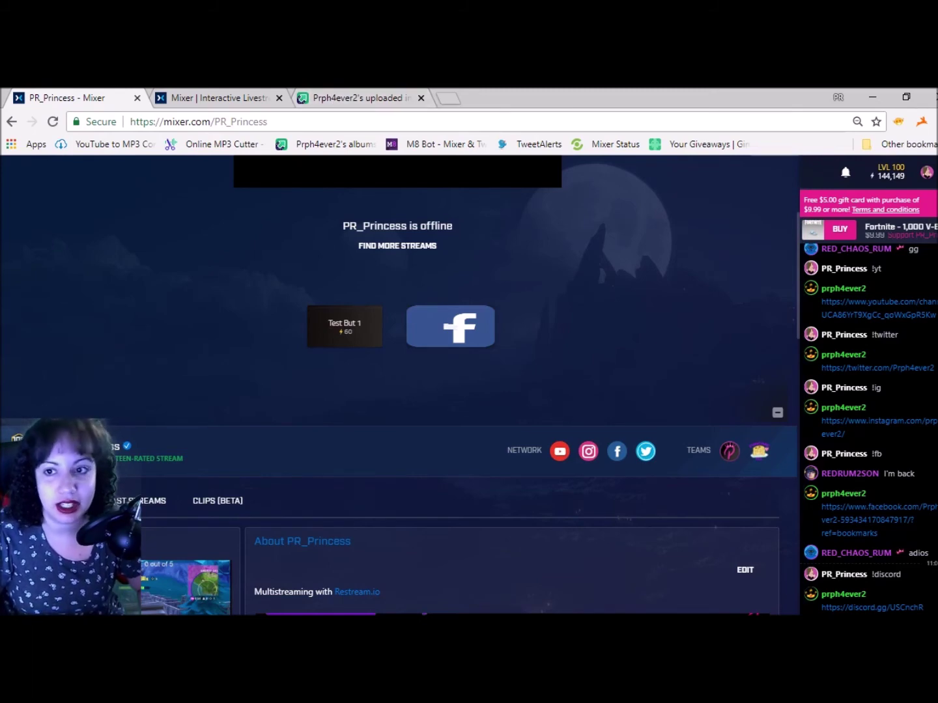
# Create a new chat command in Firebot with the id and trigger !cupid
pyautogui.hotkey('alt', 'Tab')
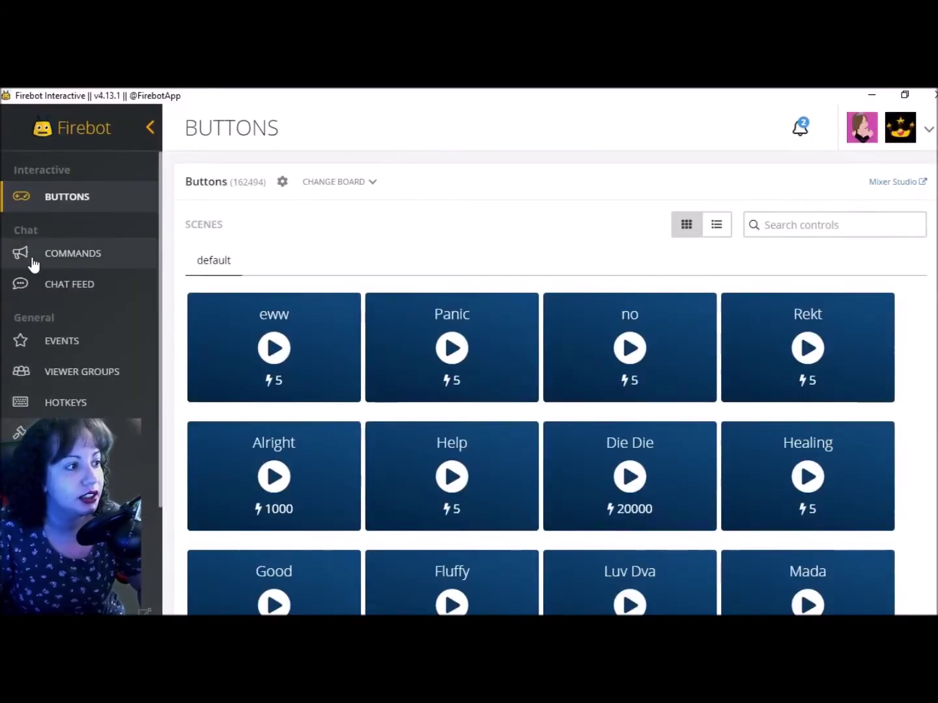
pyautogui.click(32, 263)
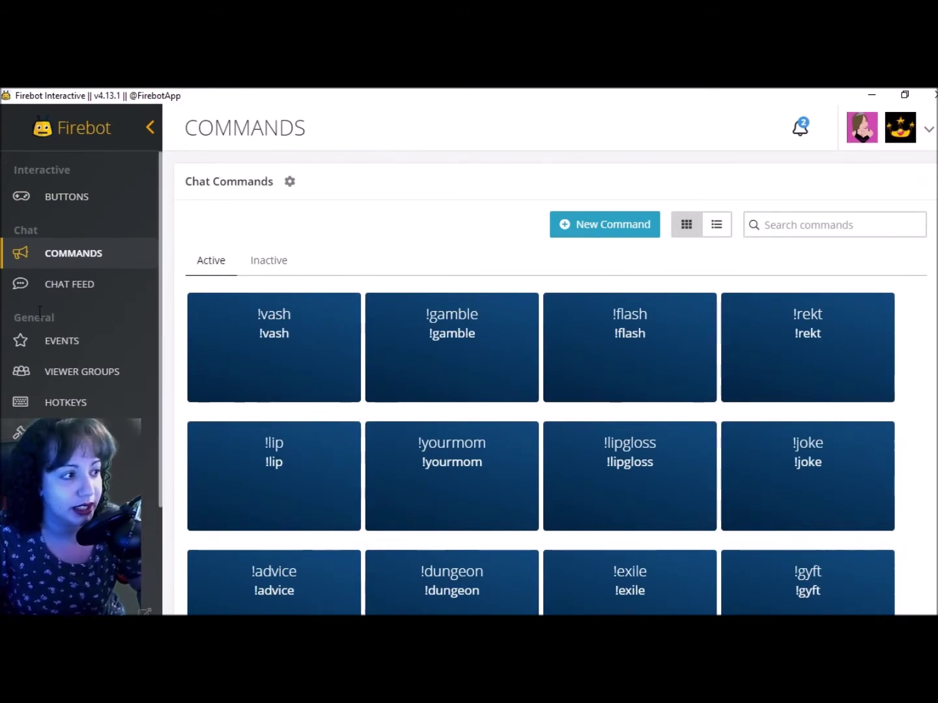
pyautogui.click(572, 226)
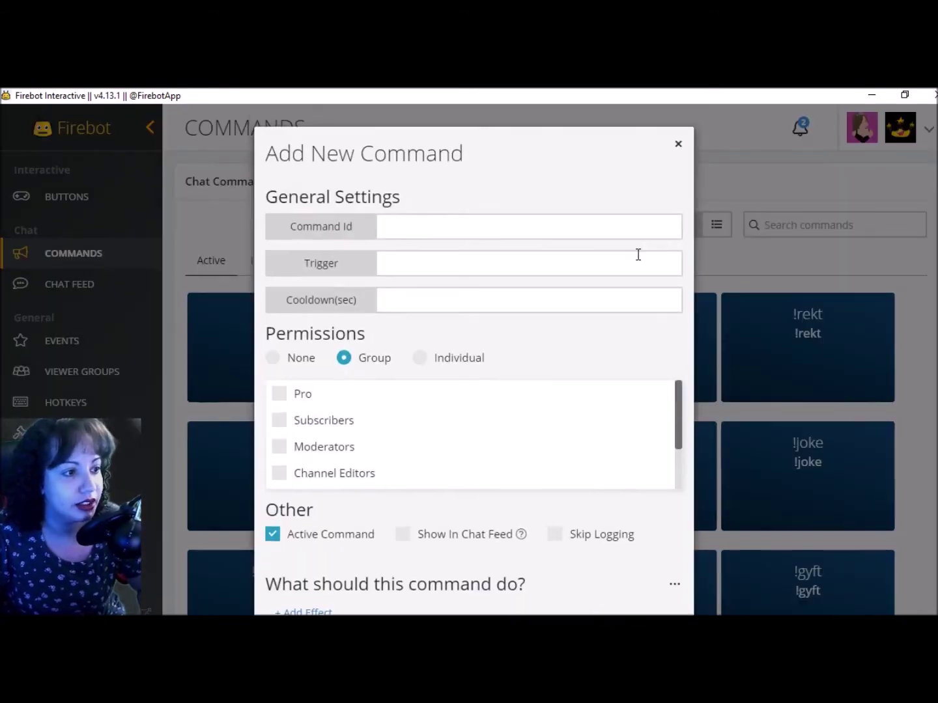
pyautogui.click(452, 229)
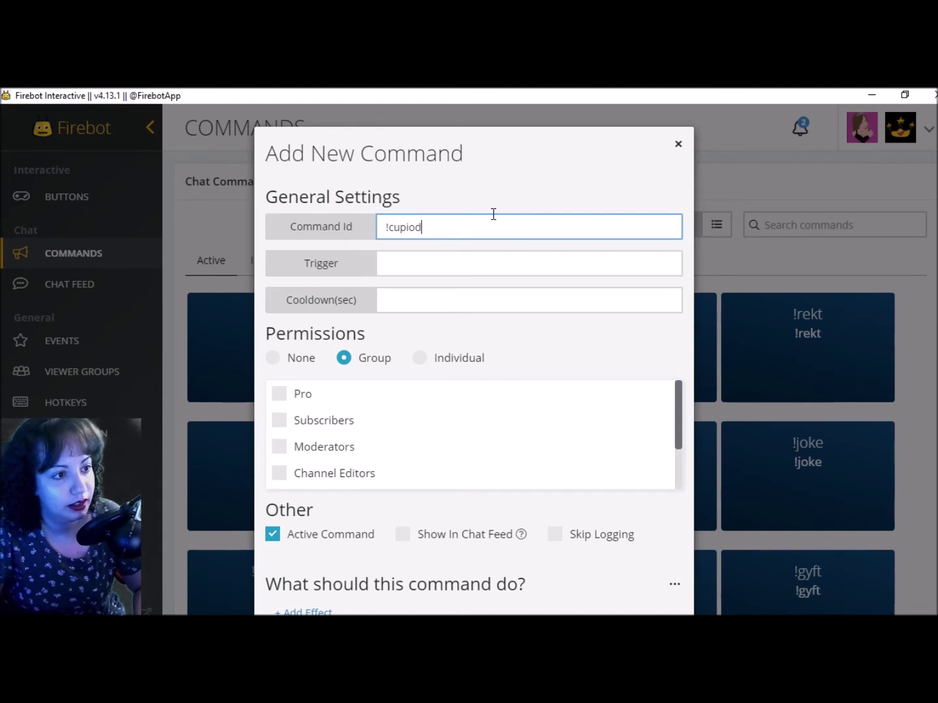
pyautogui.click(431, 262)
pyautogui.write('!cuip')
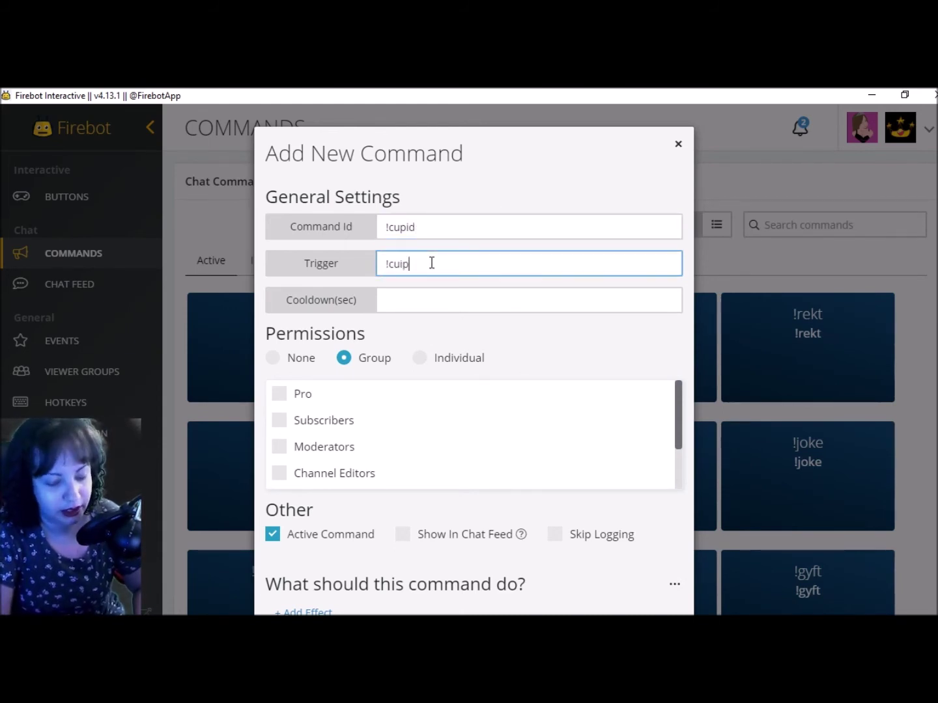
pyautogui.press('BackSpace')
pyautogui.press('BackSpace')
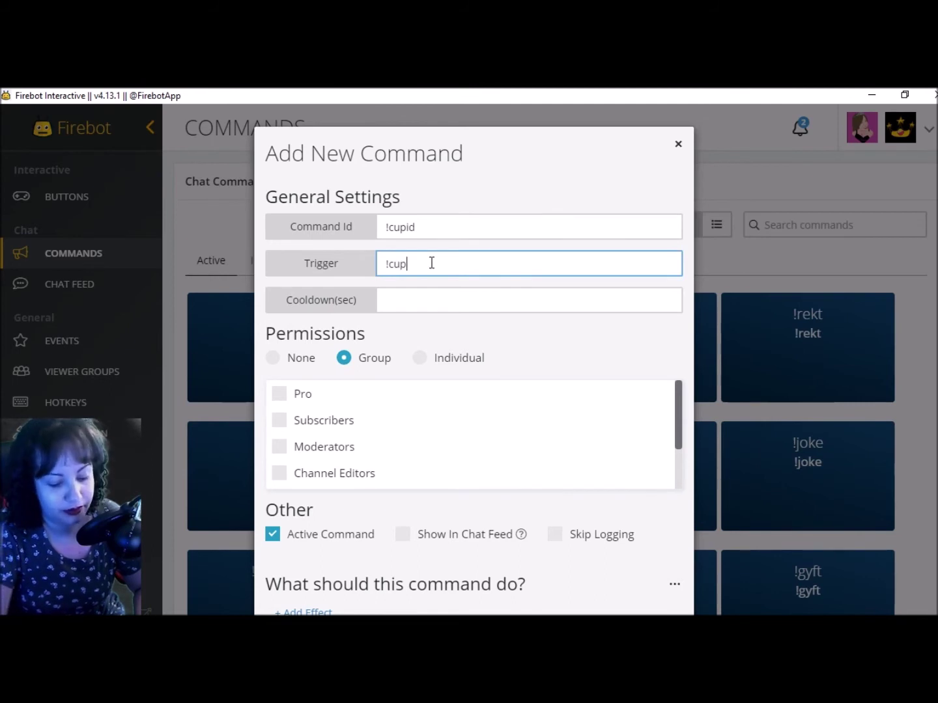
# Give !cupid a 4000-second cooldown and Subscribers permission, and begin adding an effect
pyautogui.click(426, 303)
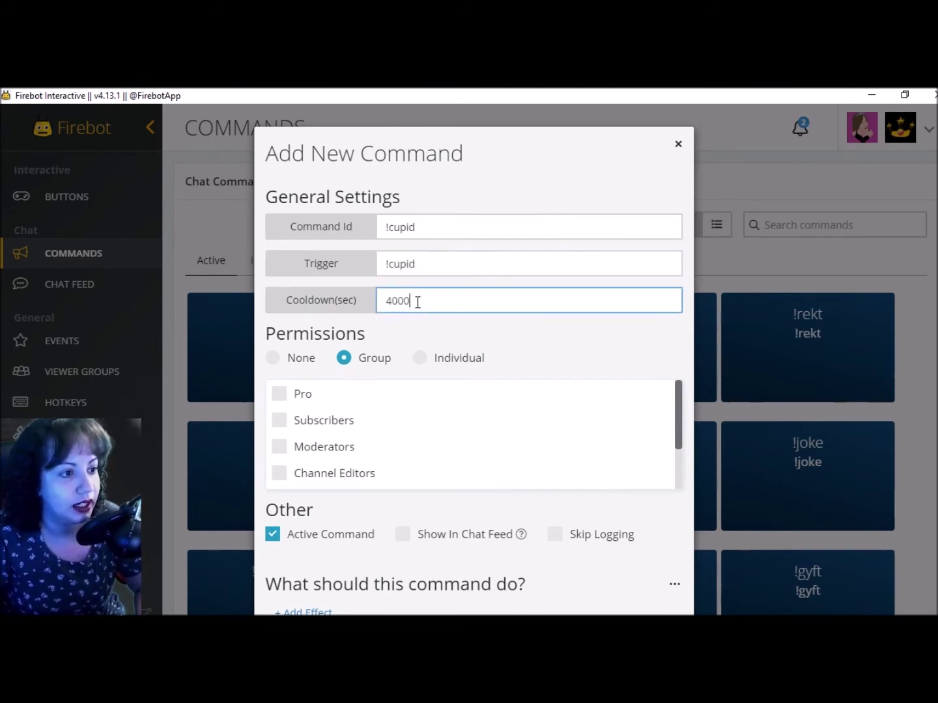
pyautogui.click(279, 422)
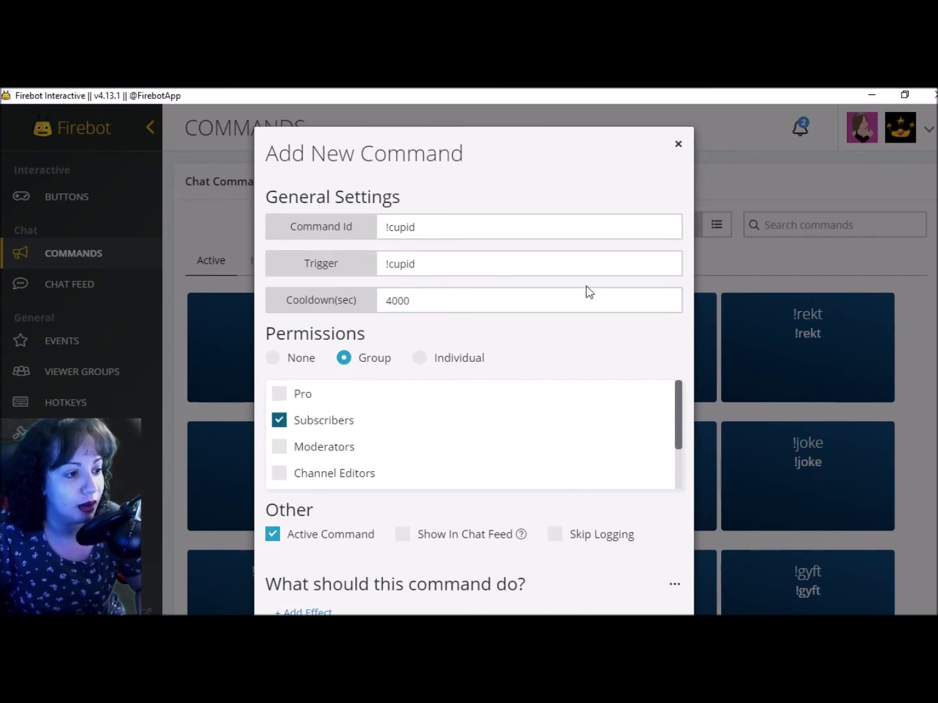
pyautogui.scroll(-1, 596, 266)
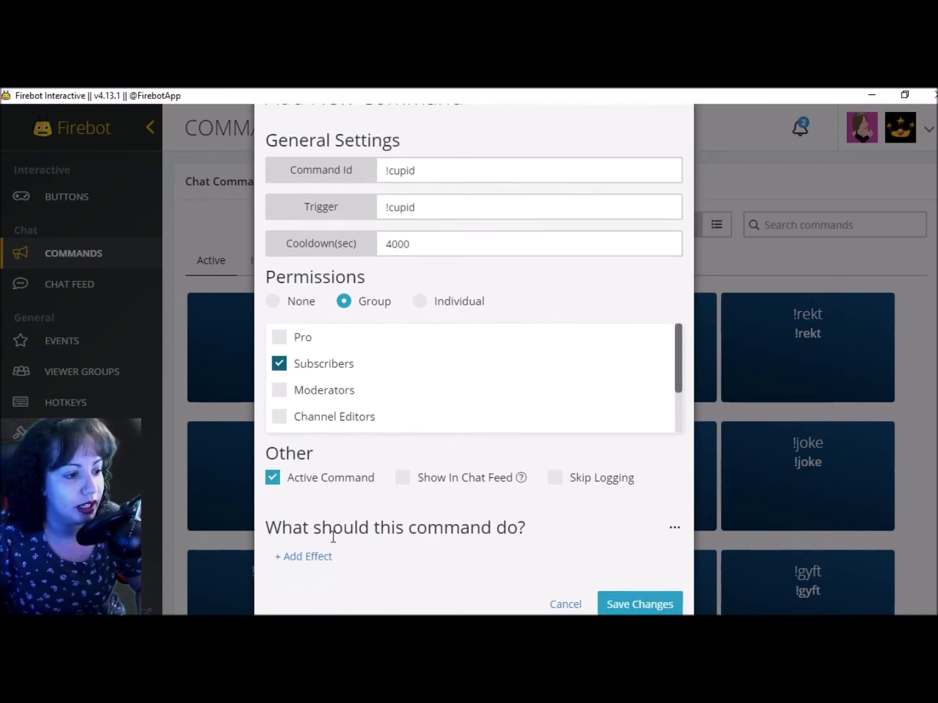
pyautogui.click(314, 560)
# Choose the Chat effect from the list of available effects
pyautogui.click(443, 214)
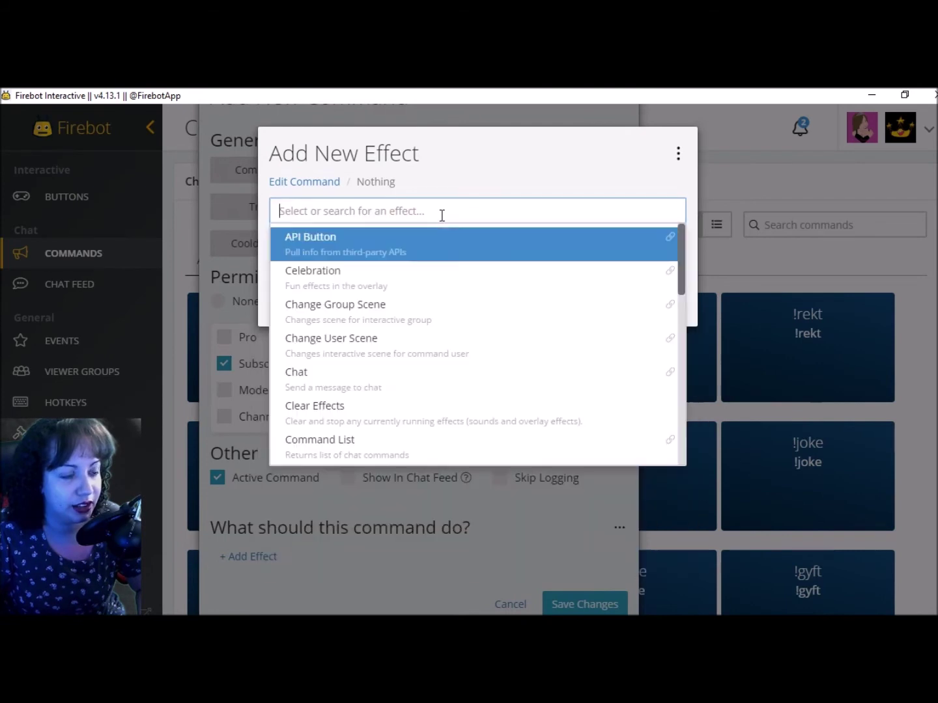
pyautogui.scroll(-3, 326, 365)
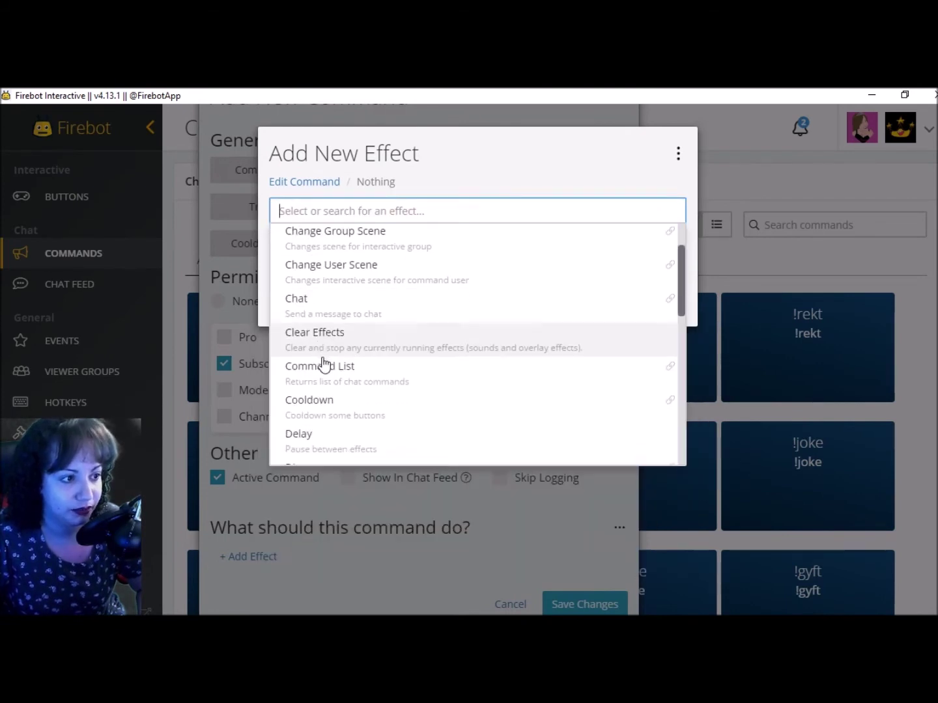
pyautogui.scroll(-5, 329, 367)
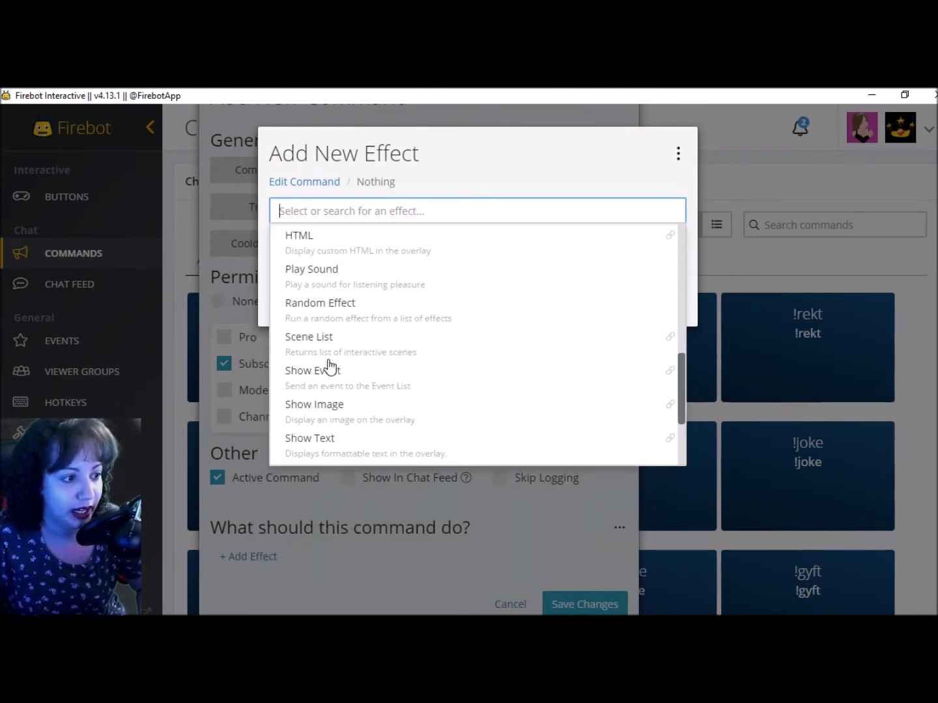
pyautogui.scroll(-2, 443, 416)
pyautogui.scroll(4, 443, 417)
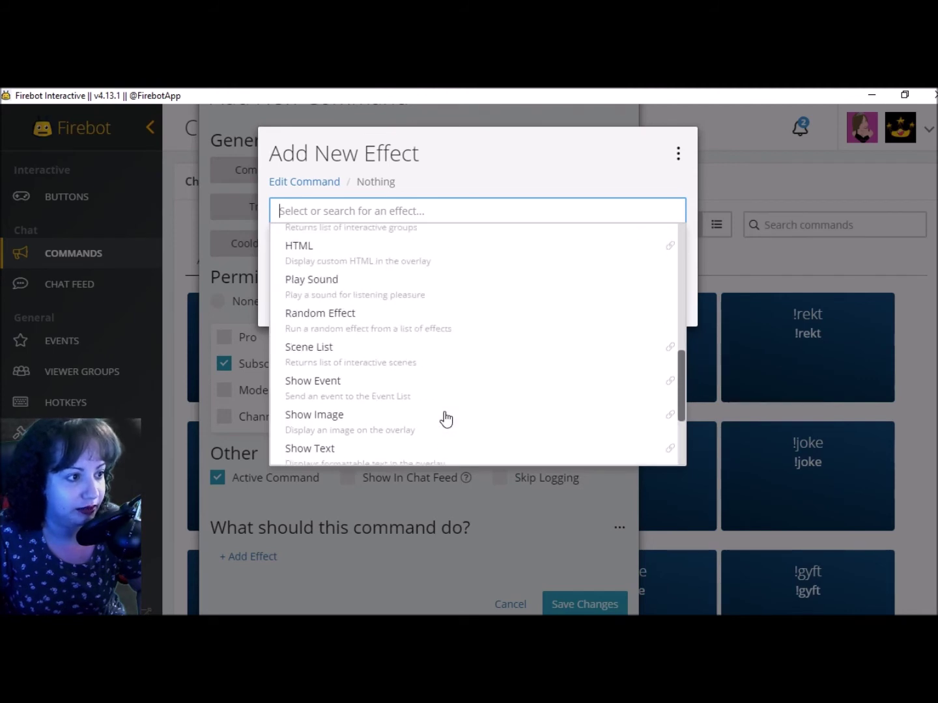
pyautogui.scroll(6, 420, 383)
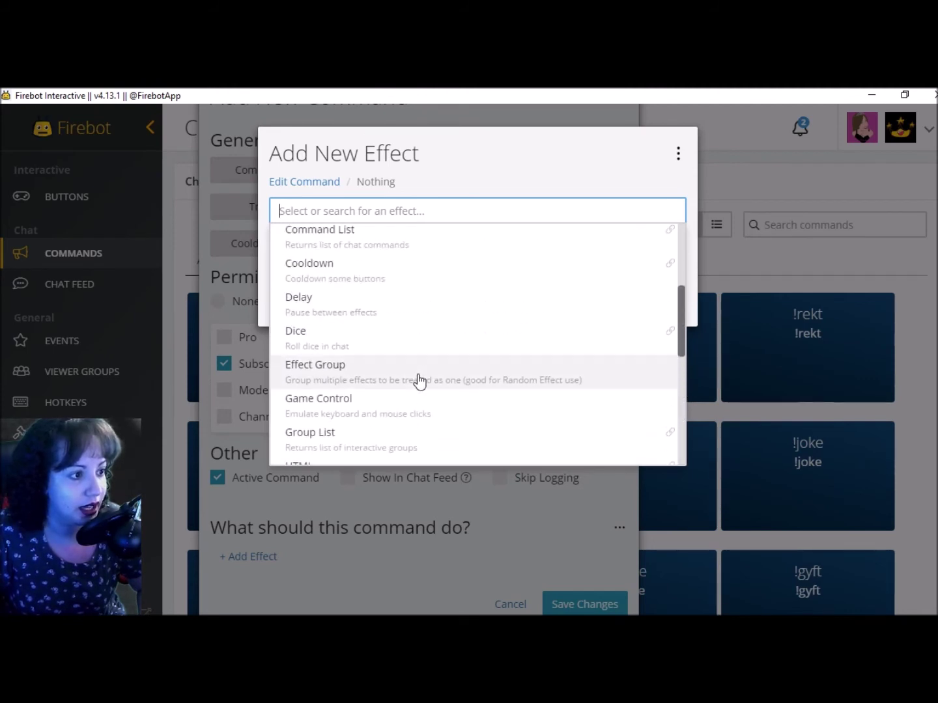
pyautogui.scroll(2, 414, 381)
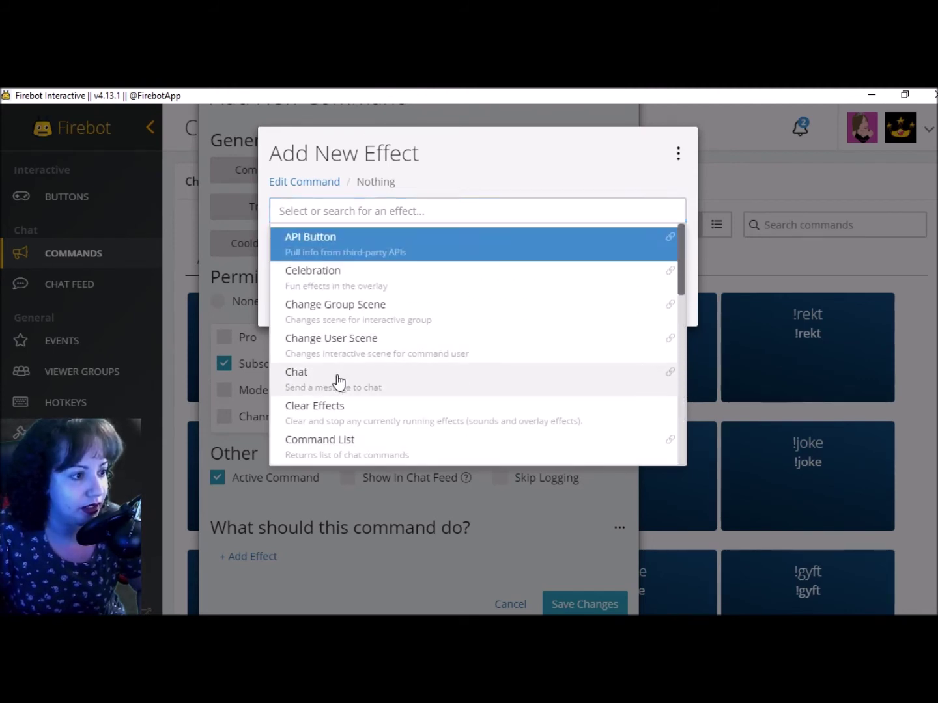
pyautogui.click(339, 383)
# Send 'Hello Cupid, welcome to the royal kingdom!' as Streamer, add the effect and save !cupid
pyautogui.click(301, 281)
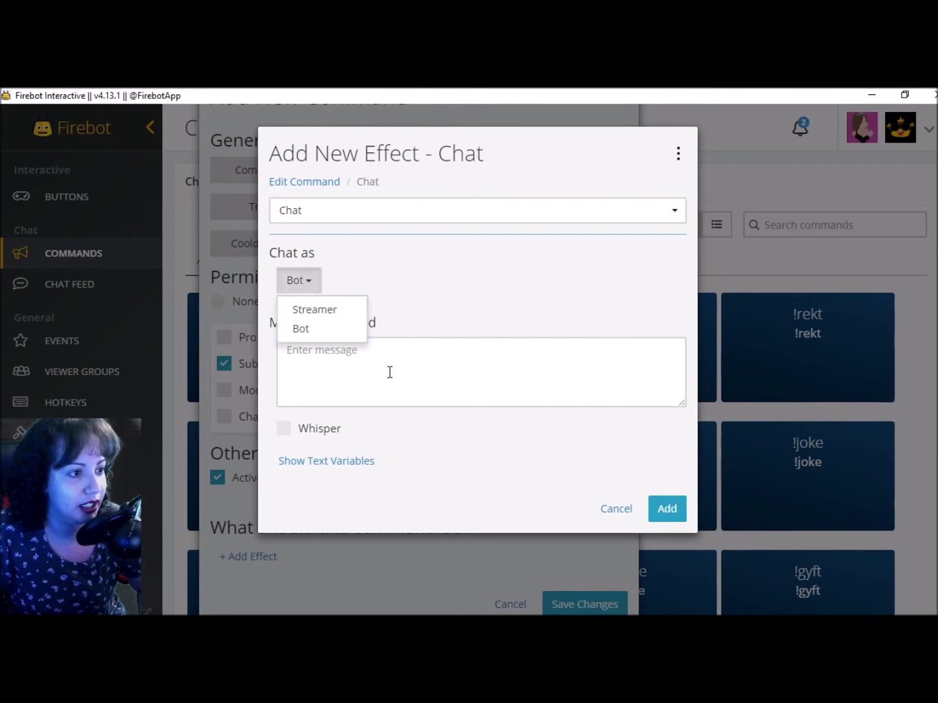
pyautogui.click(325, 309)
pyautogui.click(363, 352)
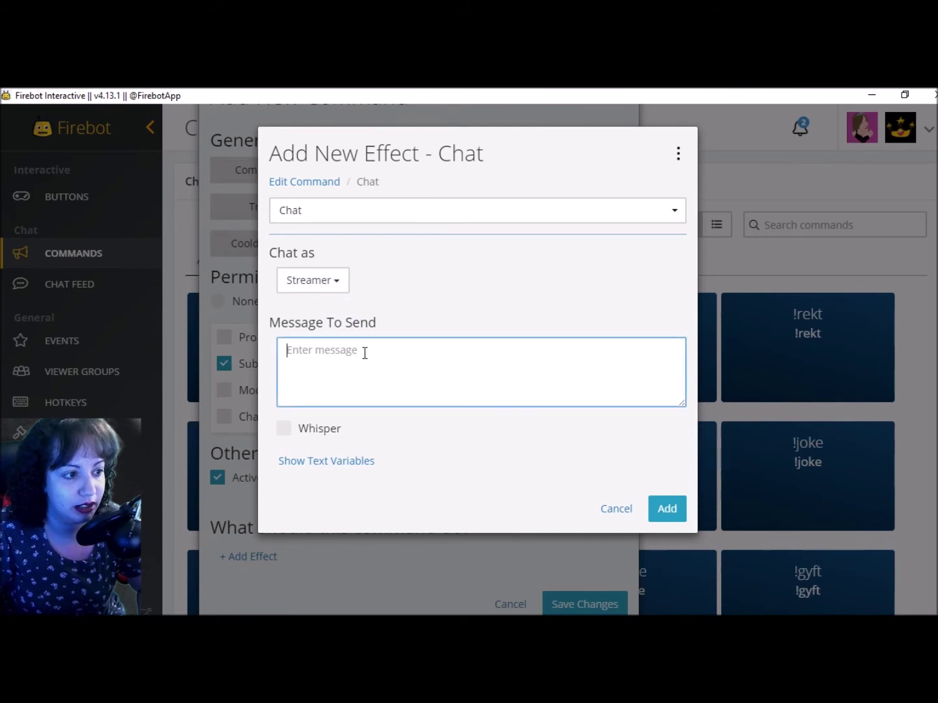
pyautogui.write('Hello')
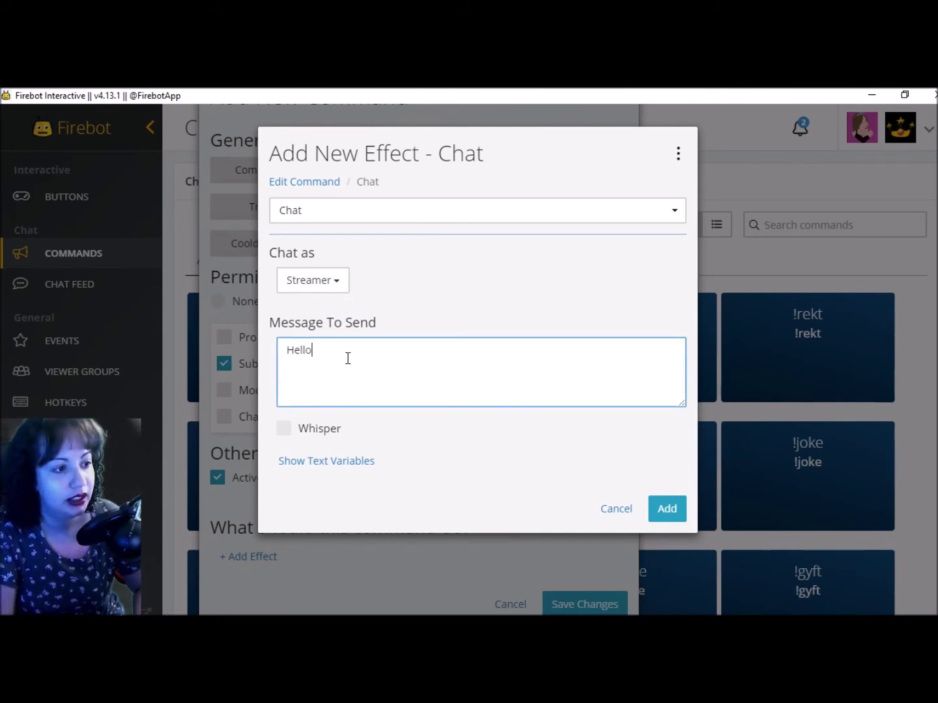
pyautogui.write(' Cupid')
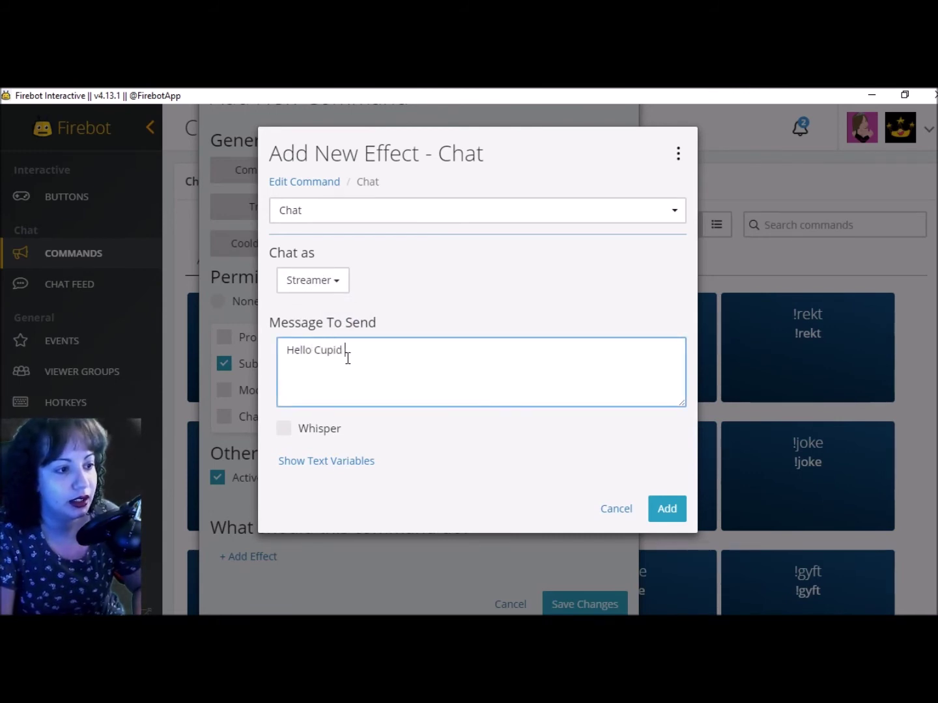
pyautogui.write(', m')
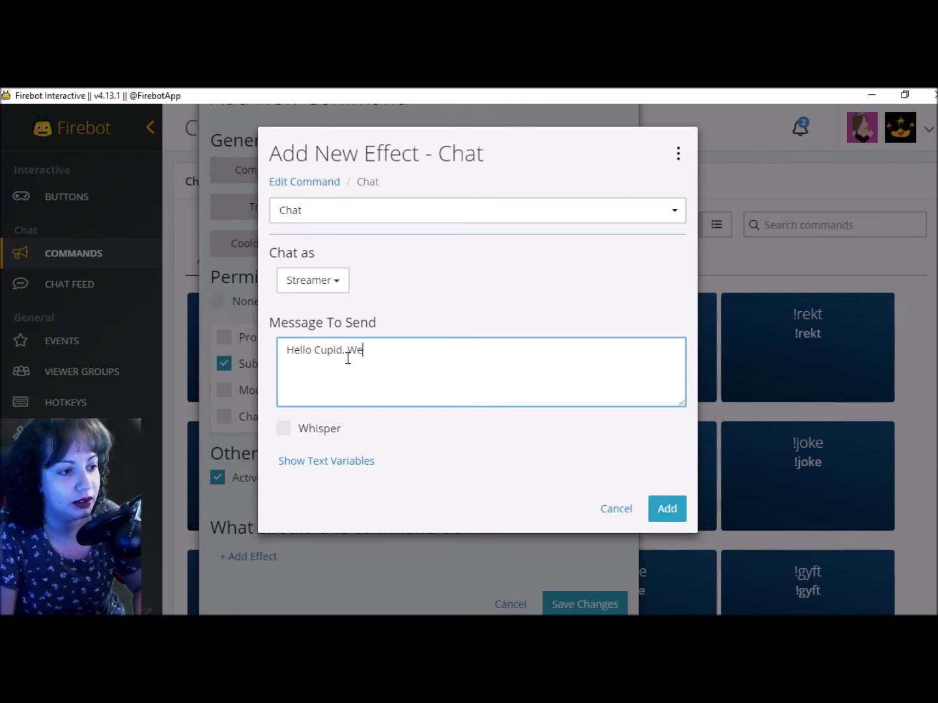
pyautogui.write('welcome to')
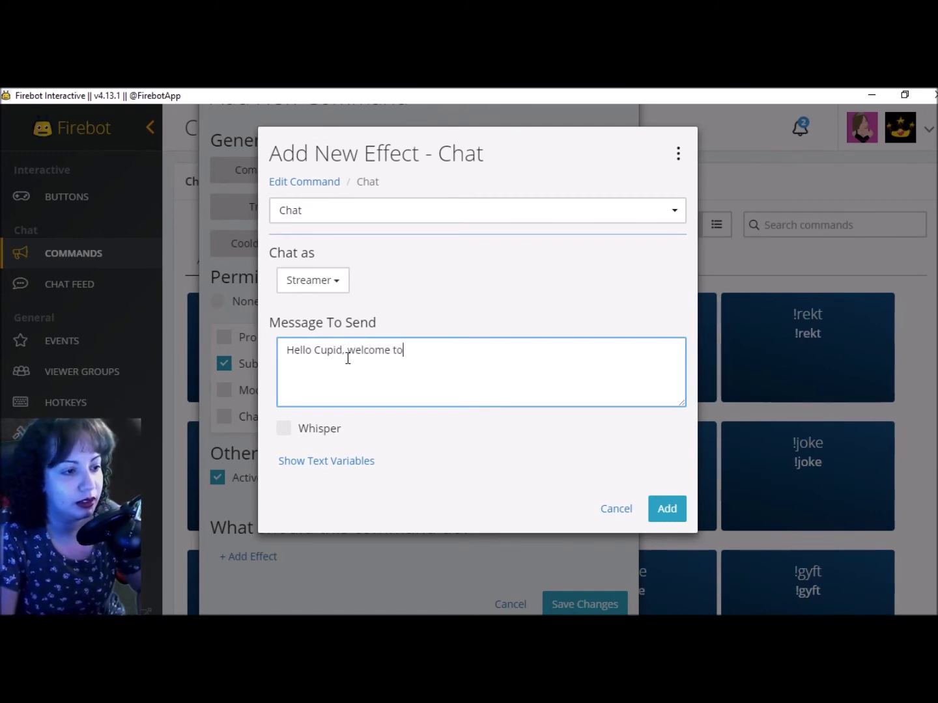
pyautogui.write(' the royal')
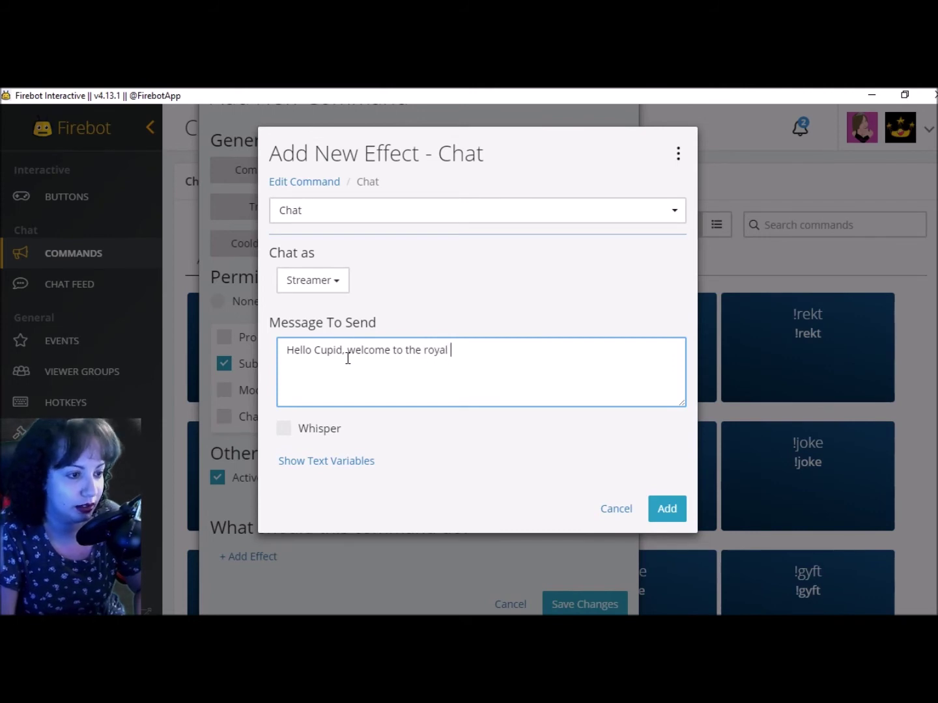
pyautogui.write(' kig')
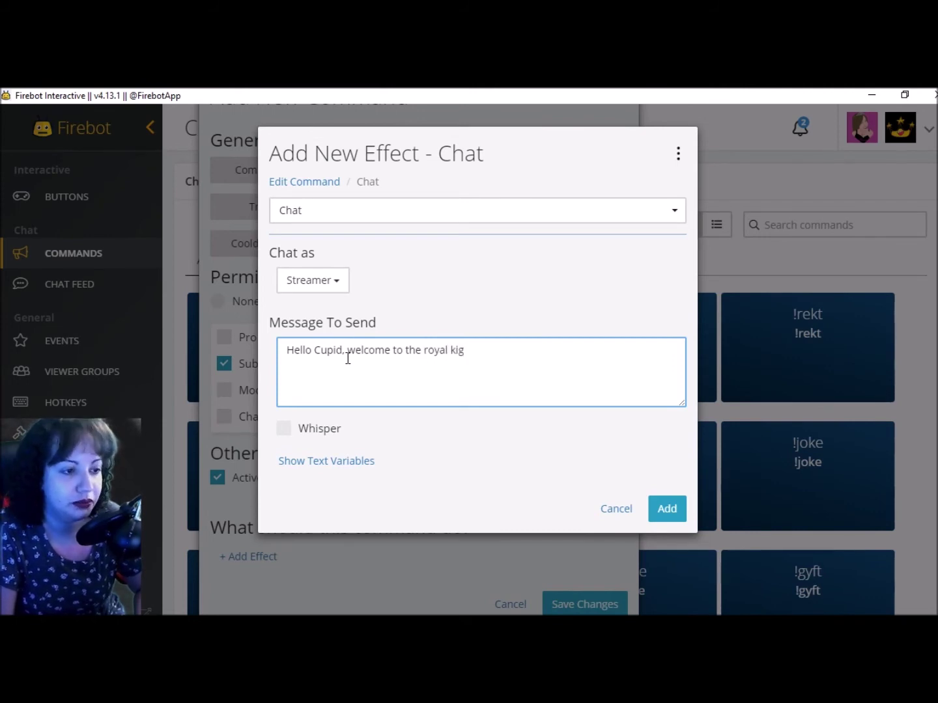
pyautogui.press('BackSpace')
pyautogui.write('ngs')
pyautogui.write('om')
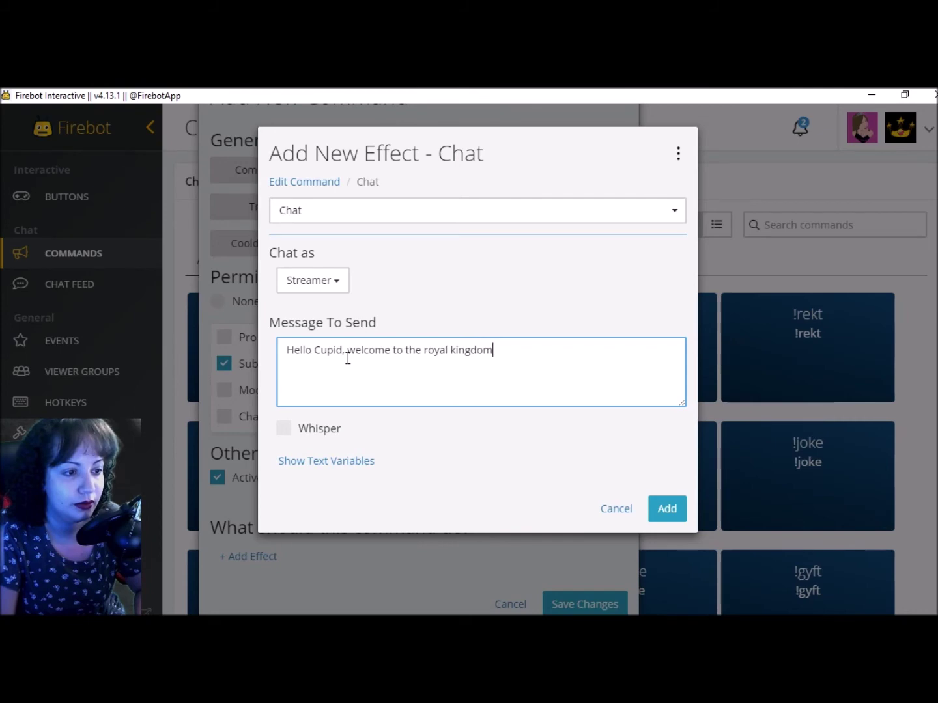
pyautogui.write('!')
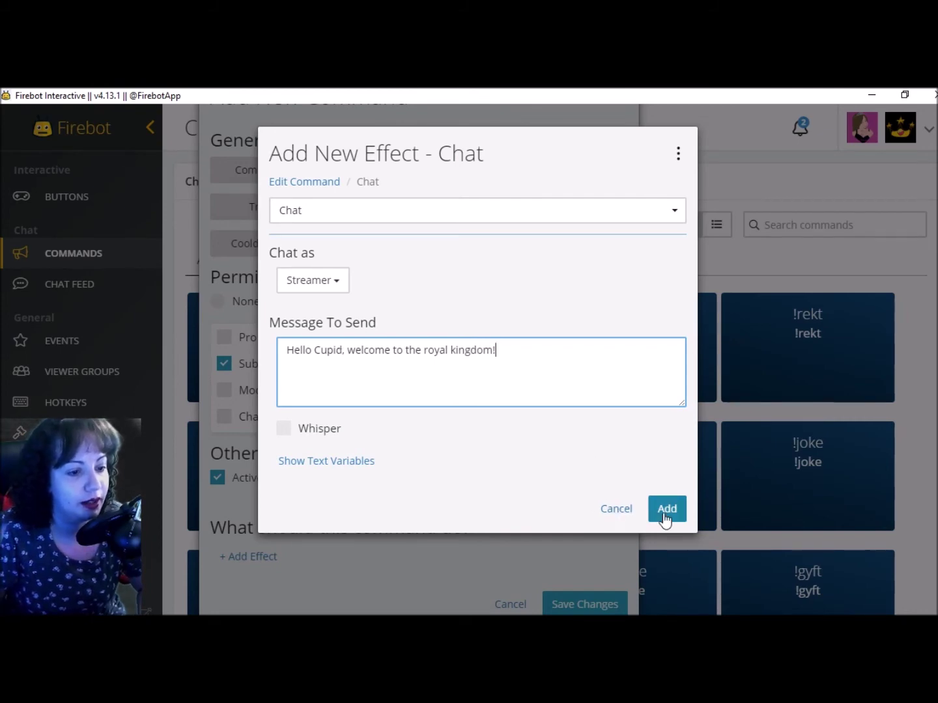
pyautogui.click(665, 512)
pyautogui.click(609, 605)
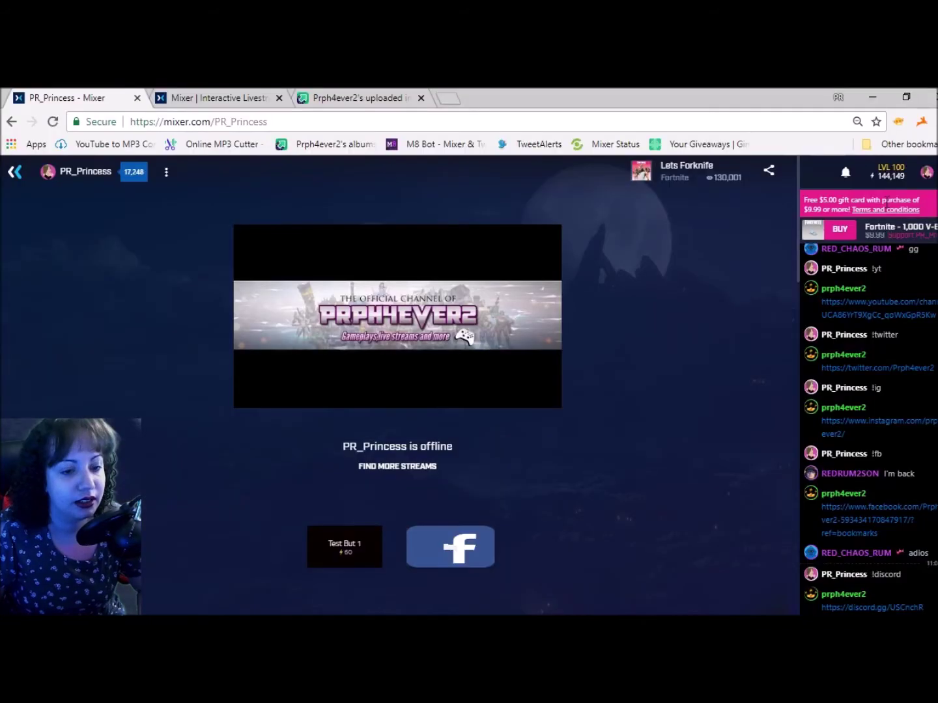
pyautogui.click(906, 219)
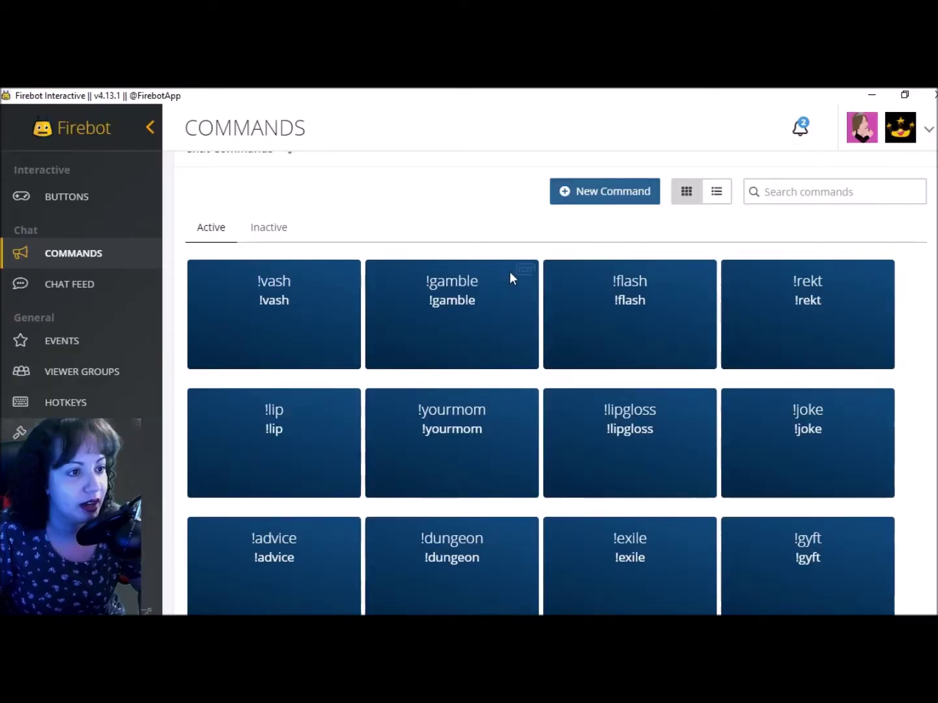
# Open the !gamble command's Play Sound effect for editing, keeping it as Play Sound
pyautogui.click(527, 272)
pyautogui.scroll(-2, 393, 266)
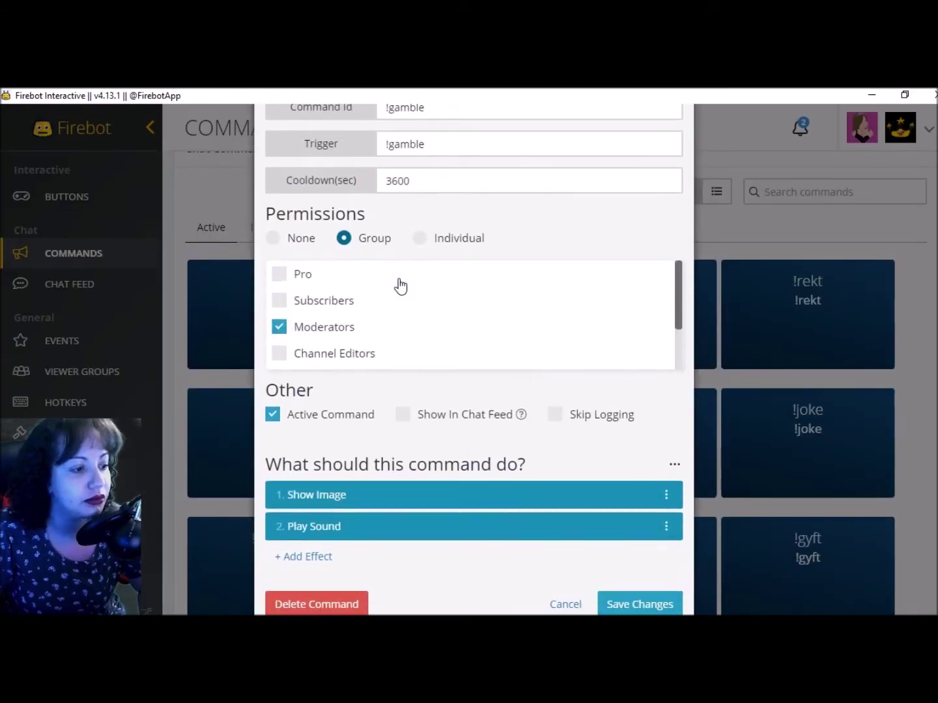
pyautogui.scroll(-1, 378, 293)
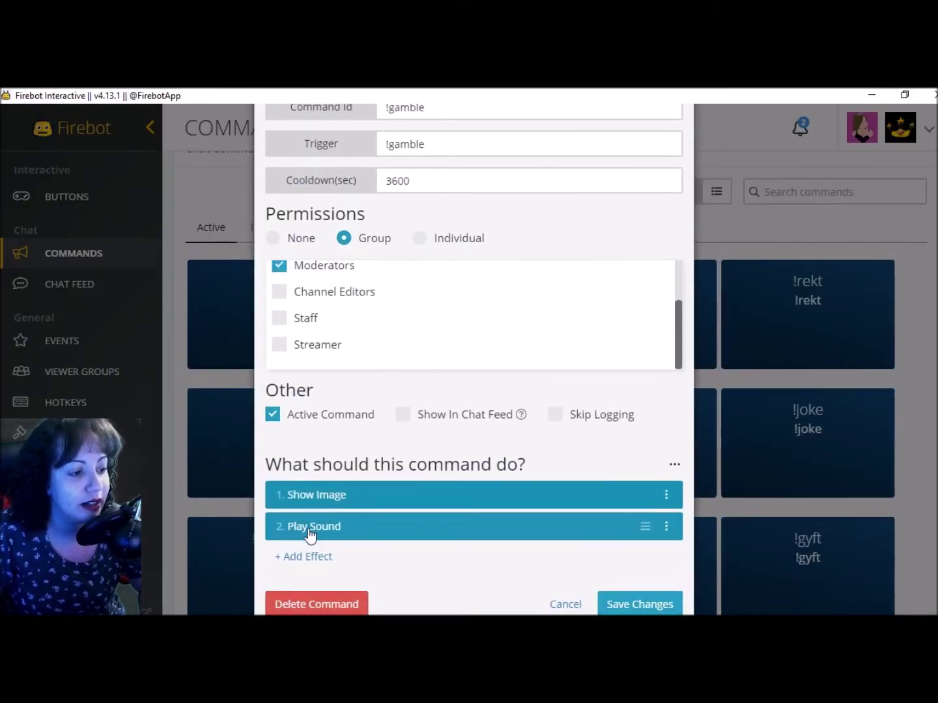
pyautogui.click(342, 526)
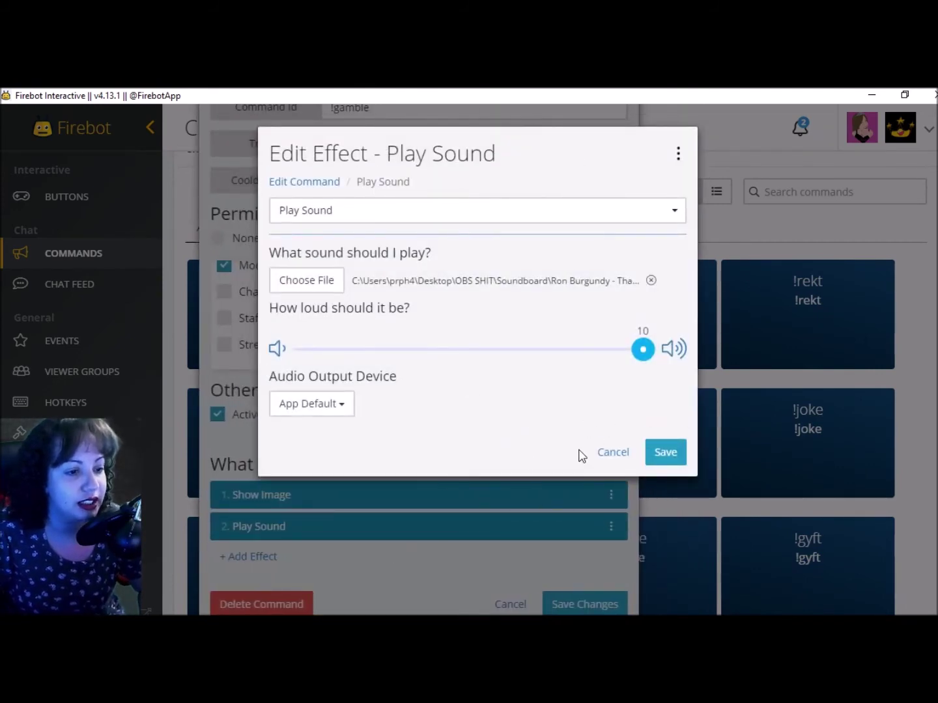
pyautogui.click(362, 215)
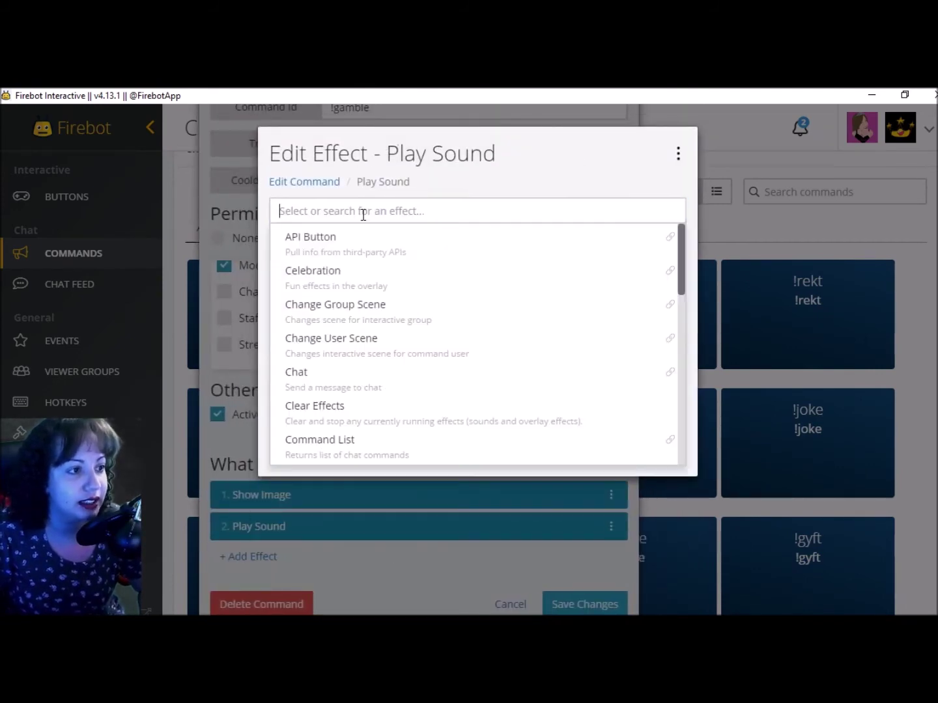
pyautogui.scroll(-6, 361, 284)
pyautogui.click(351, 284)
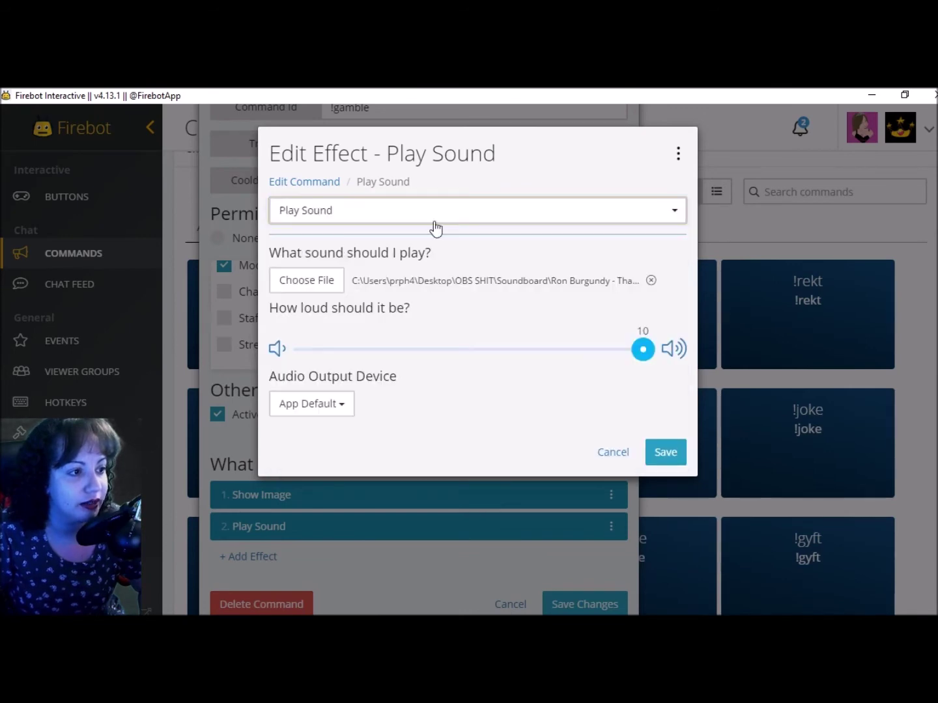
# Set drama.mp3 as the sound, save the effect and the !gamble command, then return to Mixer
pyautogui.click(326, 287)
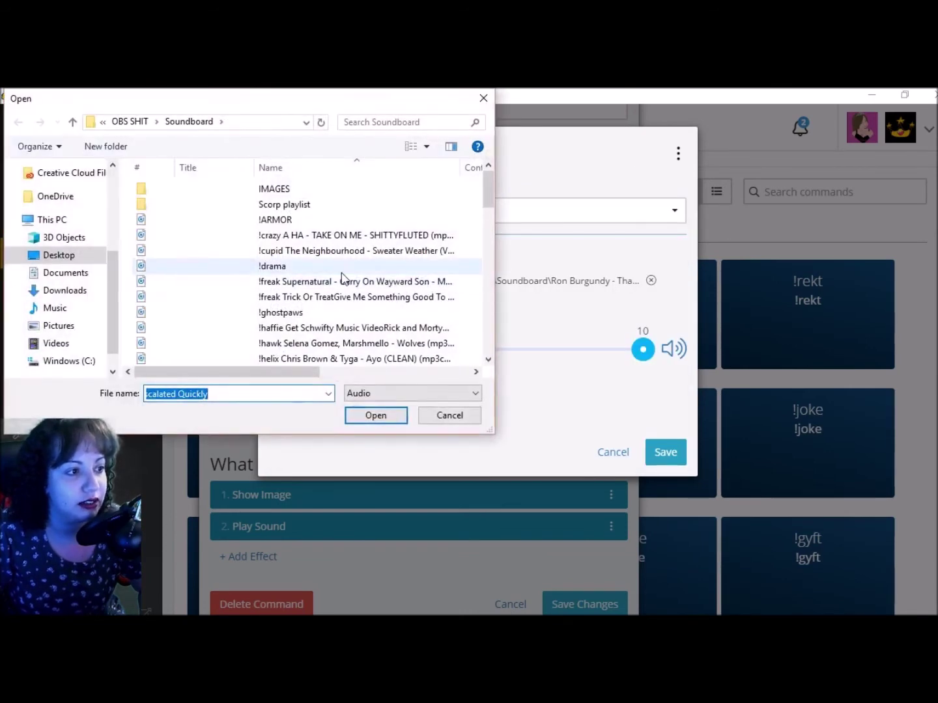
pyautogui.click(343, 266)
pyautogui.click(371, 419)
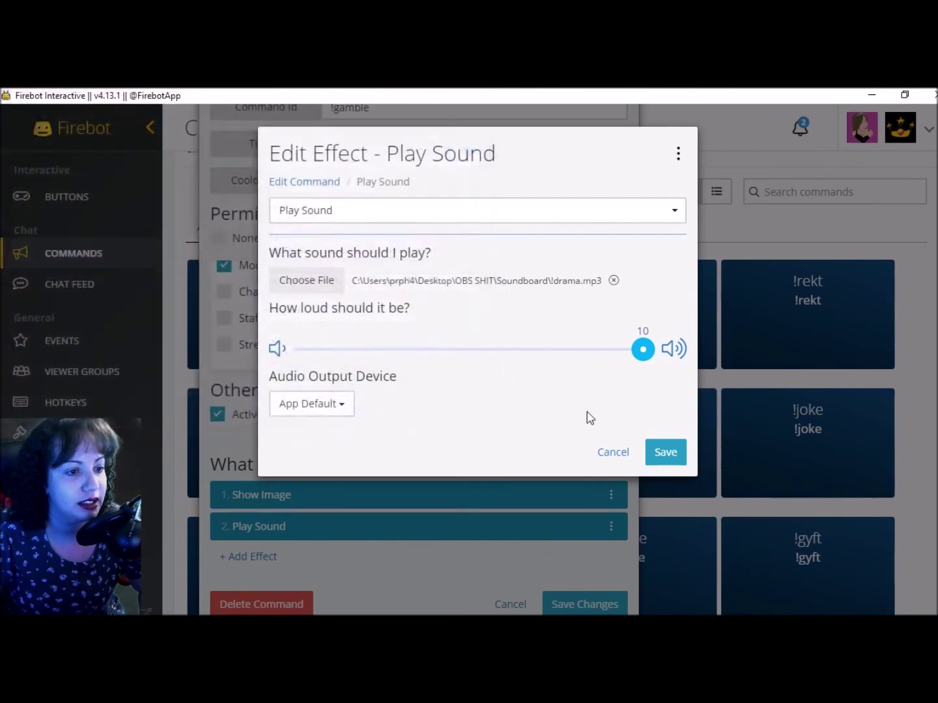
pyautogui.click(665, 456)
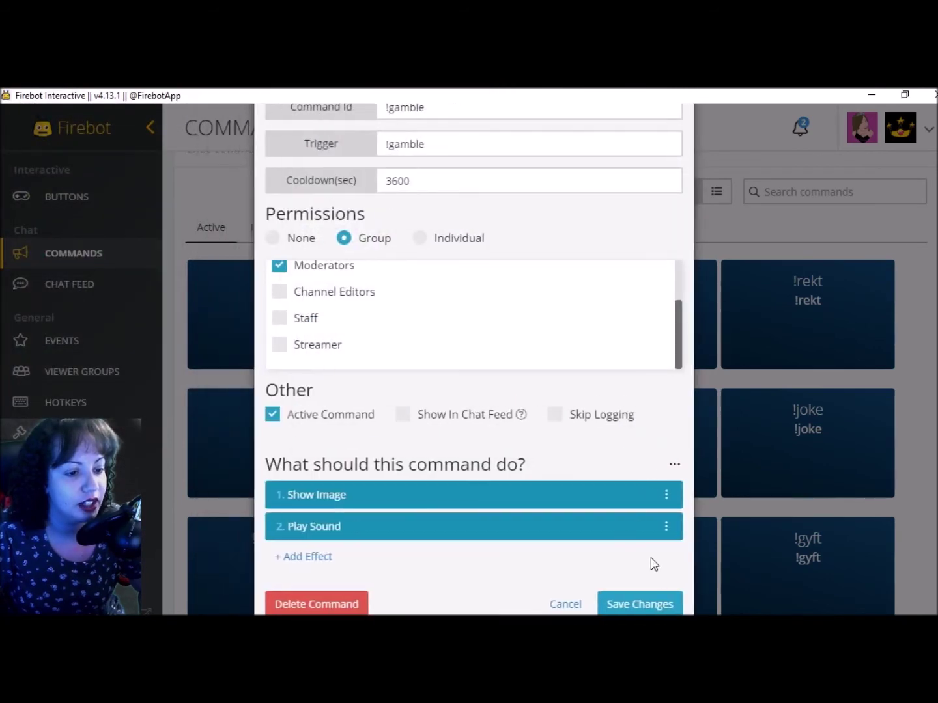
pyautogui.click(635, 605)
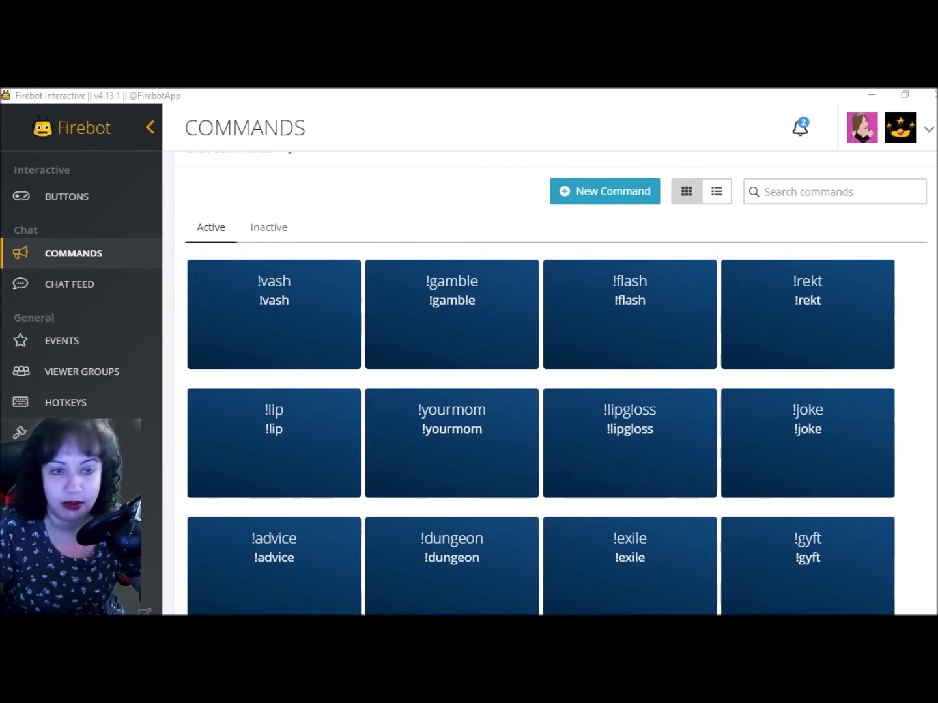
pyautogui.moveTo(936, 266)
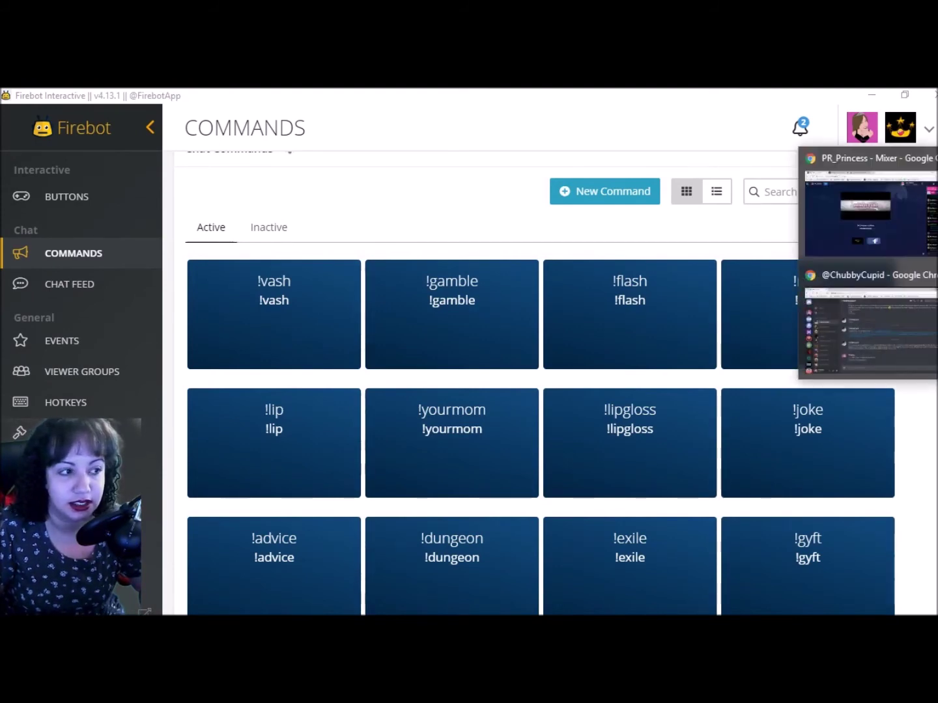
pyautogui.click(863, 207)
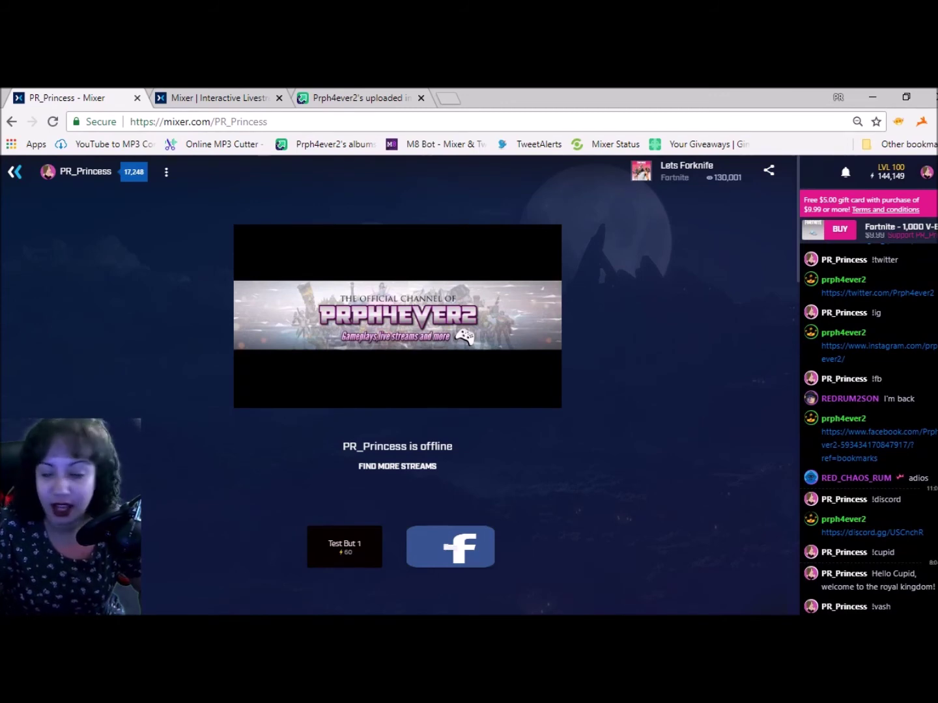
pyautogui.hotkey('alt', 'Tab')
pyautogui.scroll(-5, 637, 400)
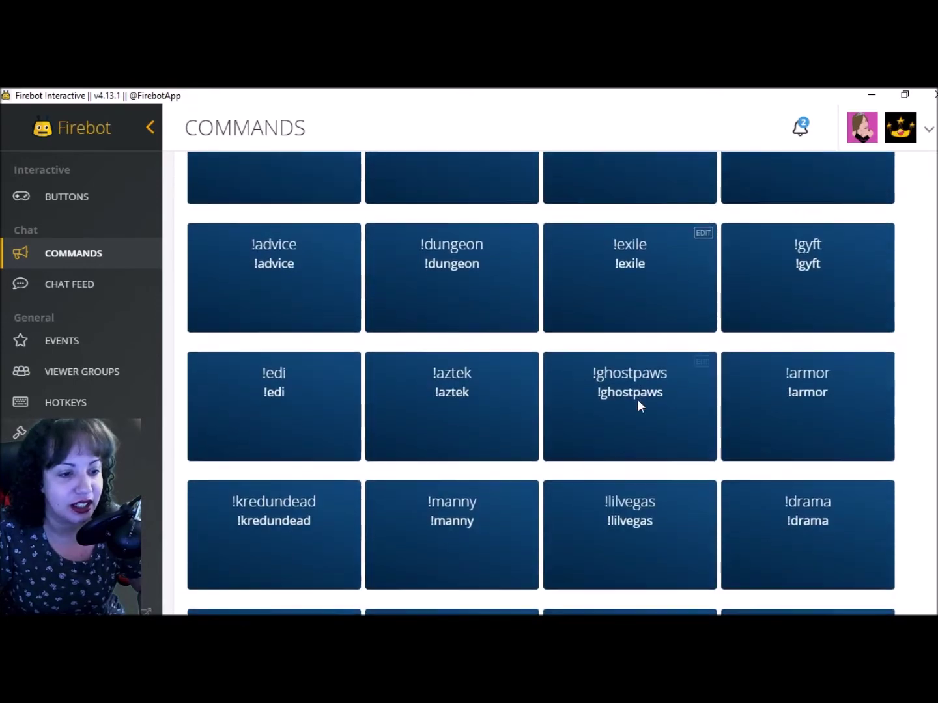
pyautogui.scroll(5, 642, 395)
# Create a new command with id and trigger !dadjoke and a 60-second cooldown
pyautogui.click(582, 234)
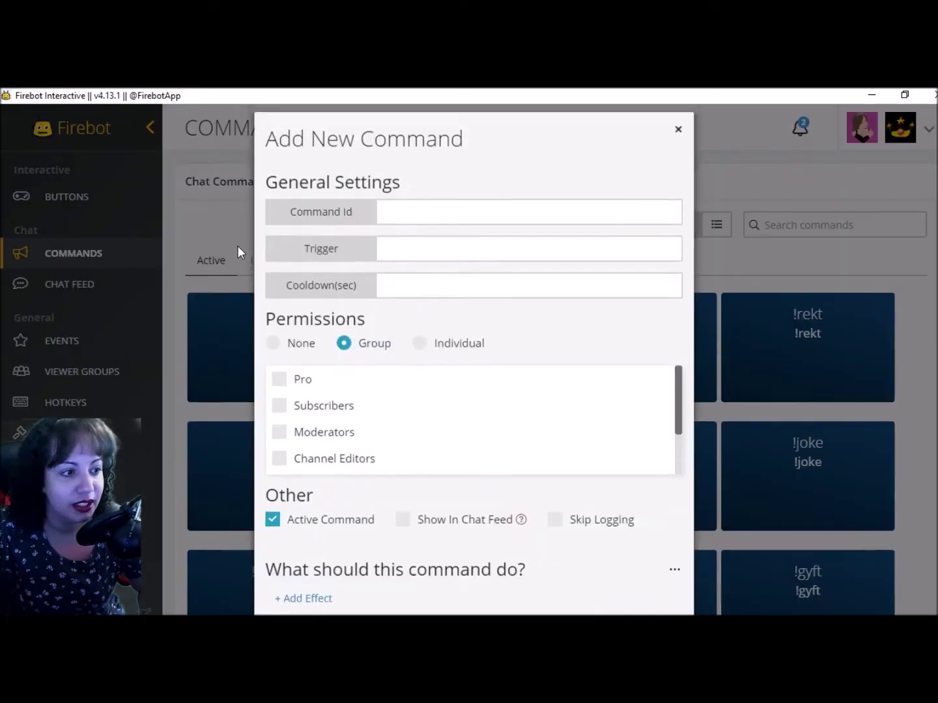
pyautogui.click(439, 227)
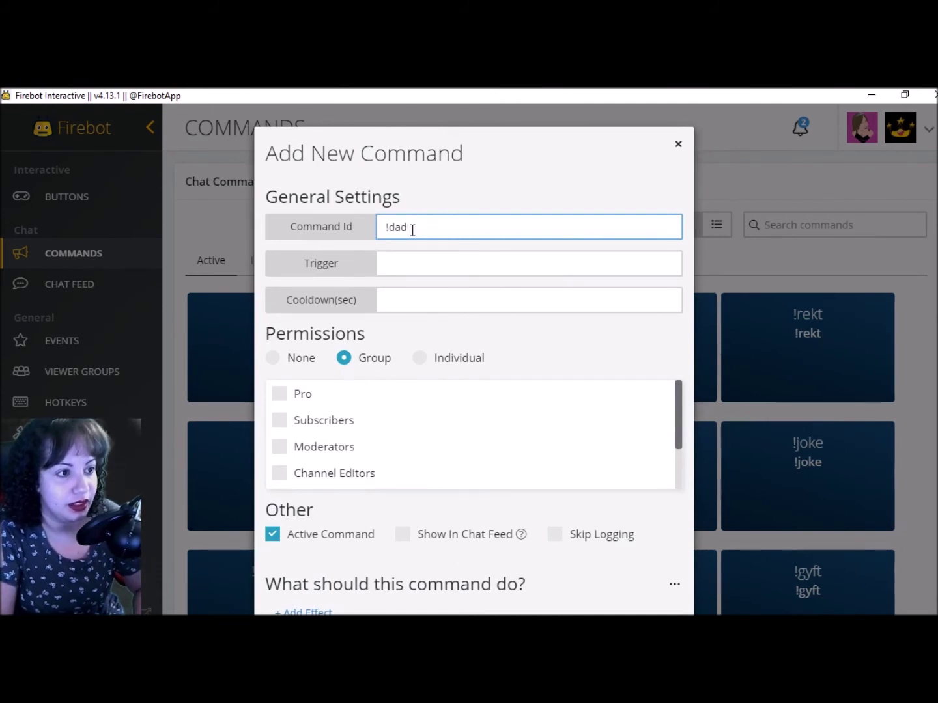
pyautogui.press('Tab')
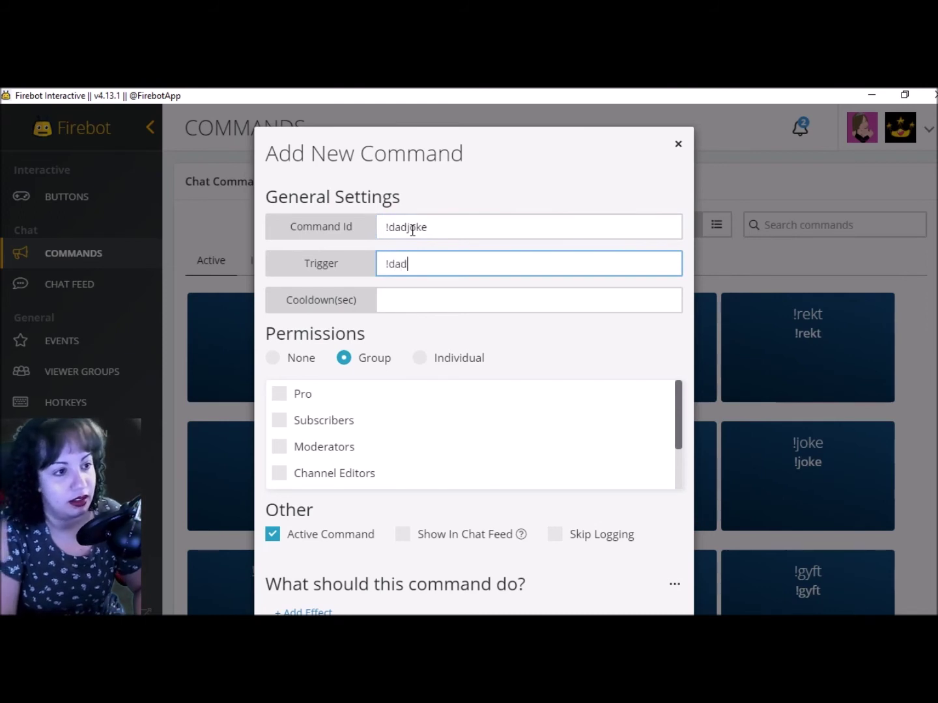
pyautogui.click(411, 308)
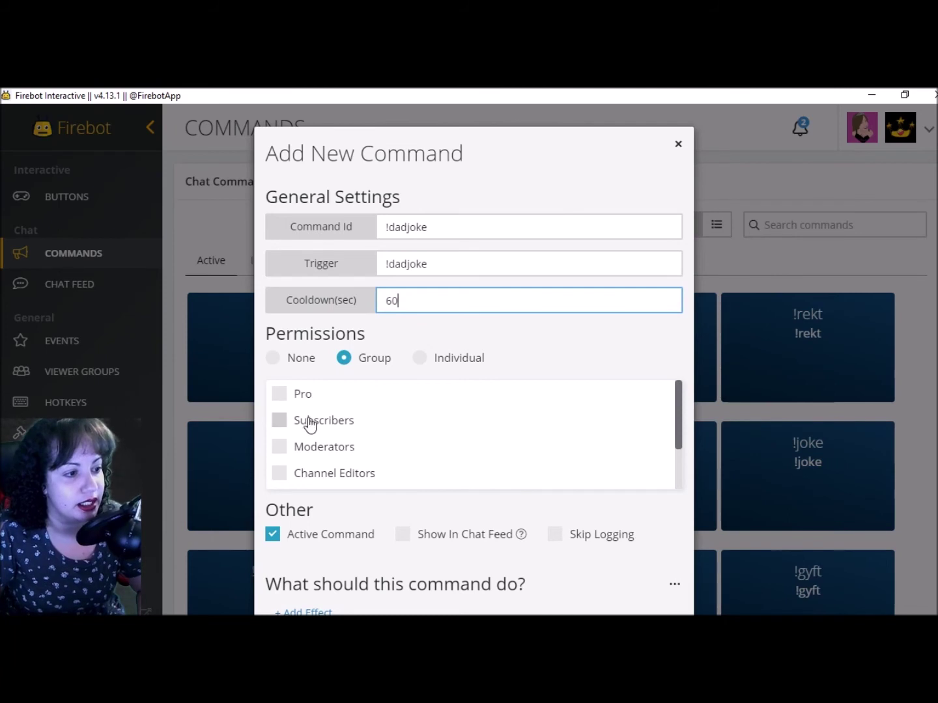
pyautogui.scroll(-5, 352, 416)
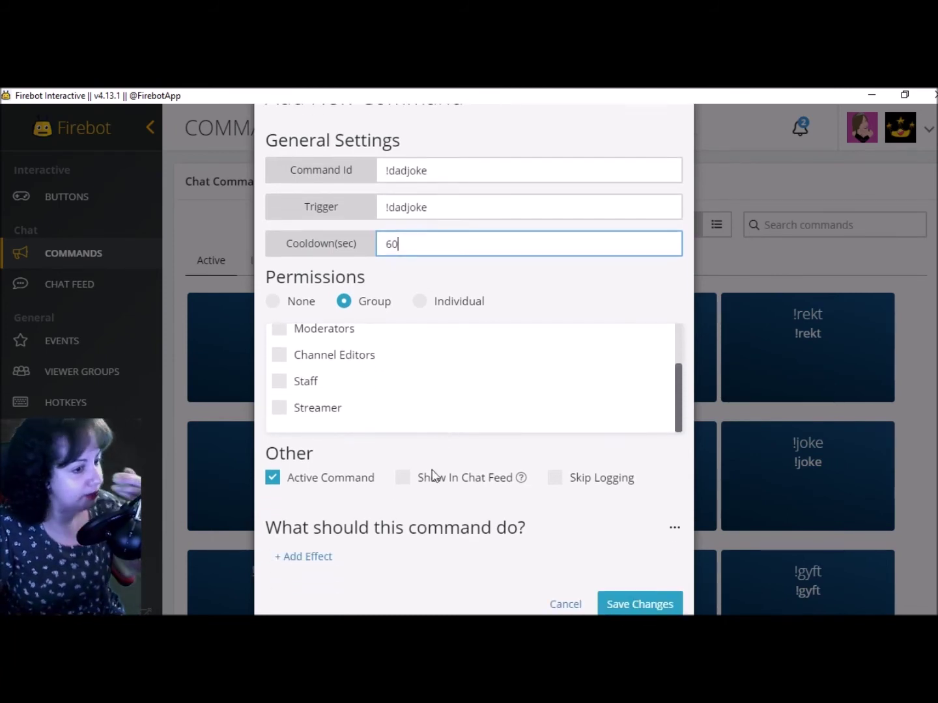
# Add an API Button effect posting a Dad Joke to chat as Streamer, and save the command
pyautogui.click(302, 560)
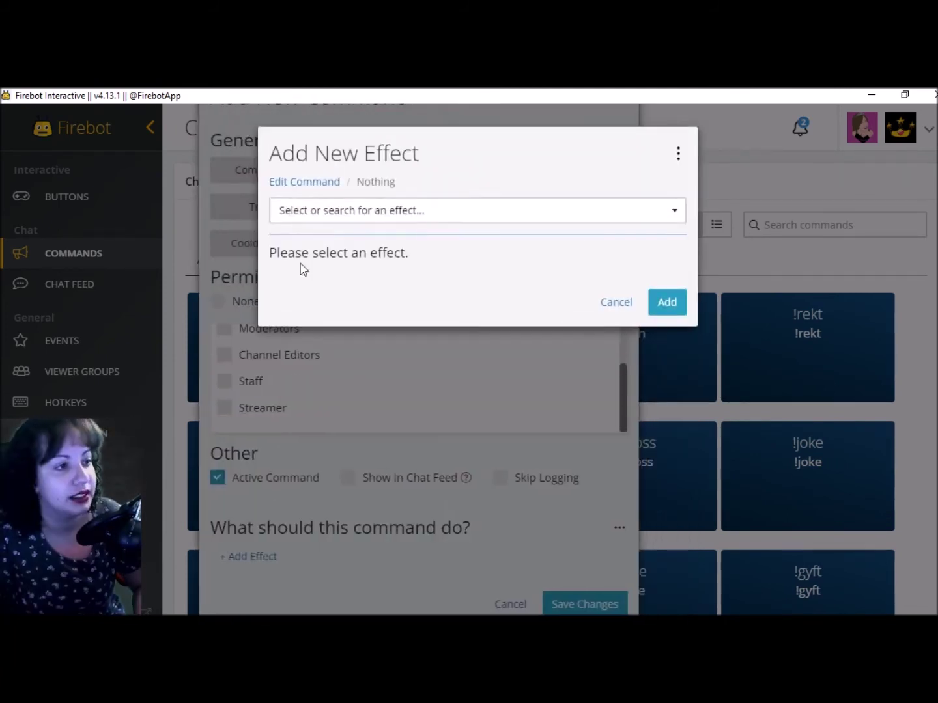
pyautogui.click(439, 207)
pyautogui.click(381, 251)
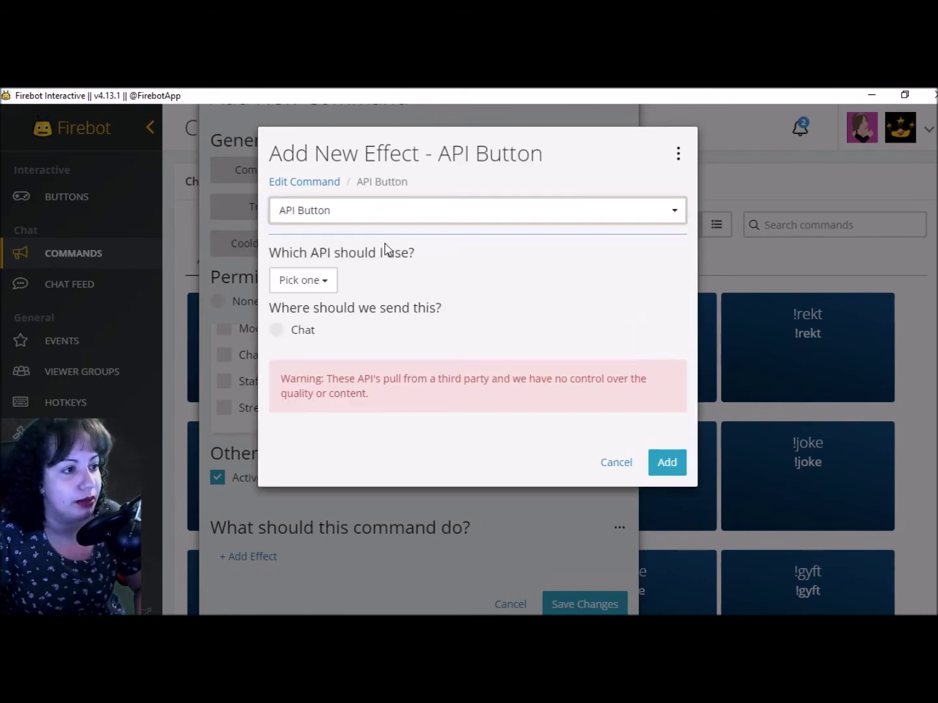
pyautogui.click(310, 281)
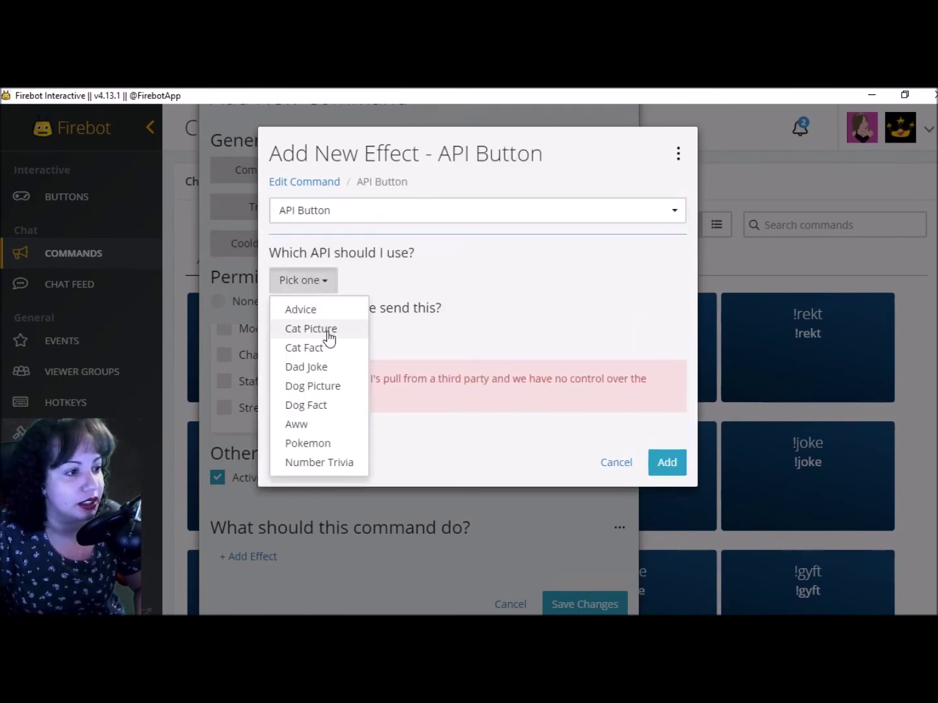
pyautogui.click(329, 368)
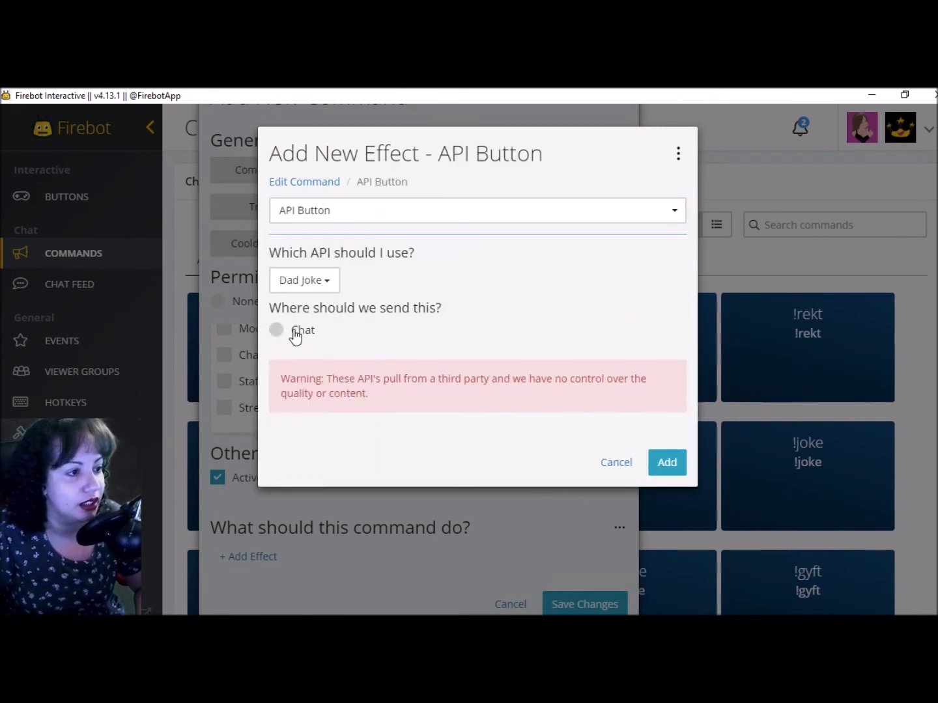
pyautogui.click(295, 333)
pyautogui.click(297, 385)
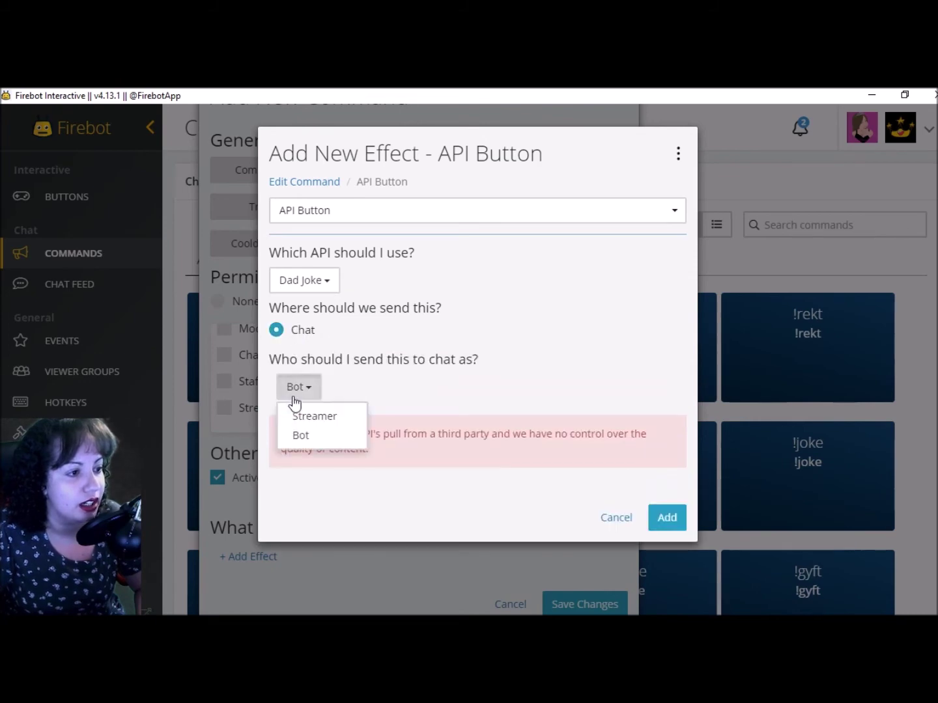
pyautogui.click(318, 417)
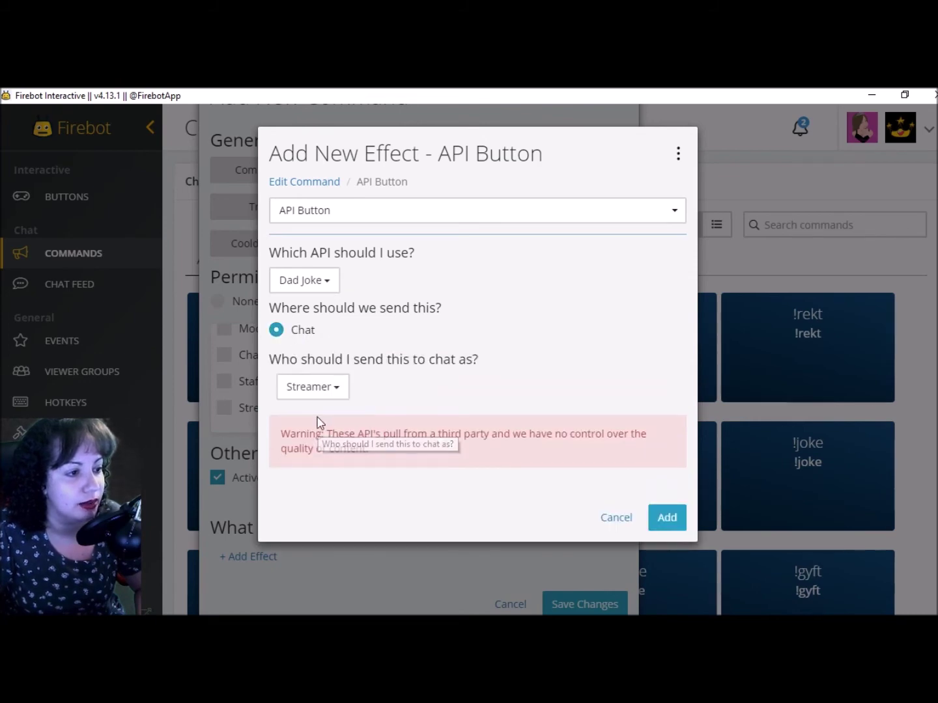
pyautogui.click(661, 519)
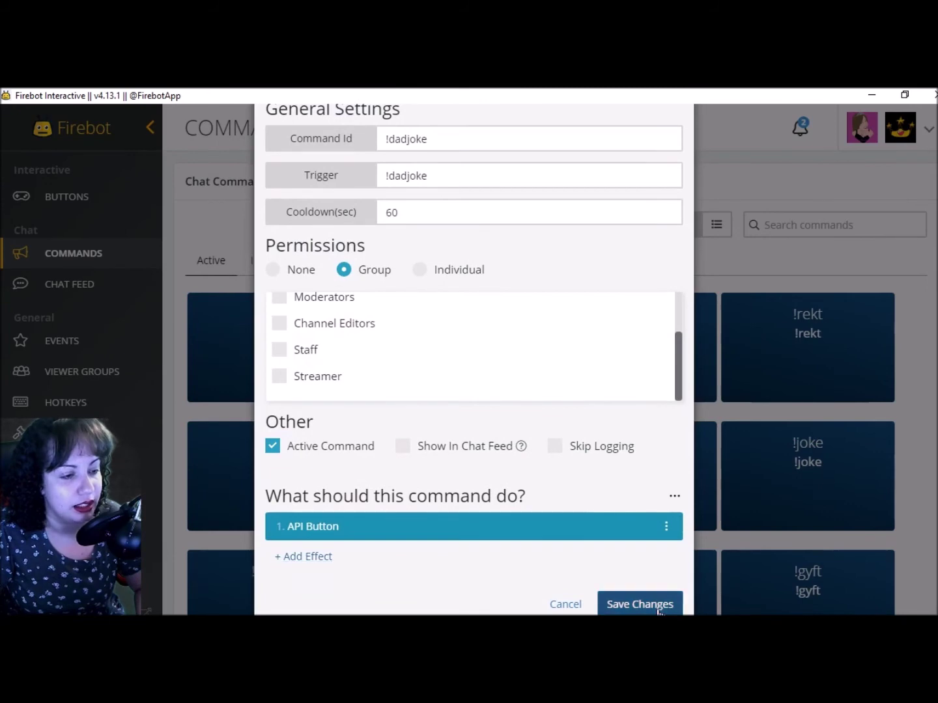
pyautogui.click(638, 603)
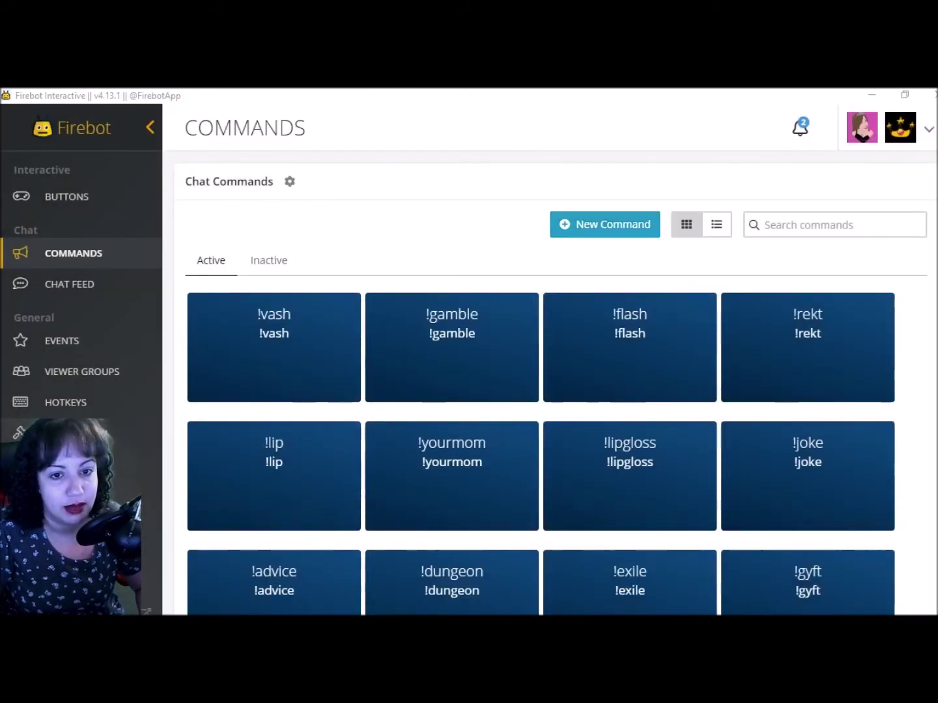
# Run !dadjoke in the Mixer channel chat and read the Dad Joke replies
pyautogui.click(900, 231)
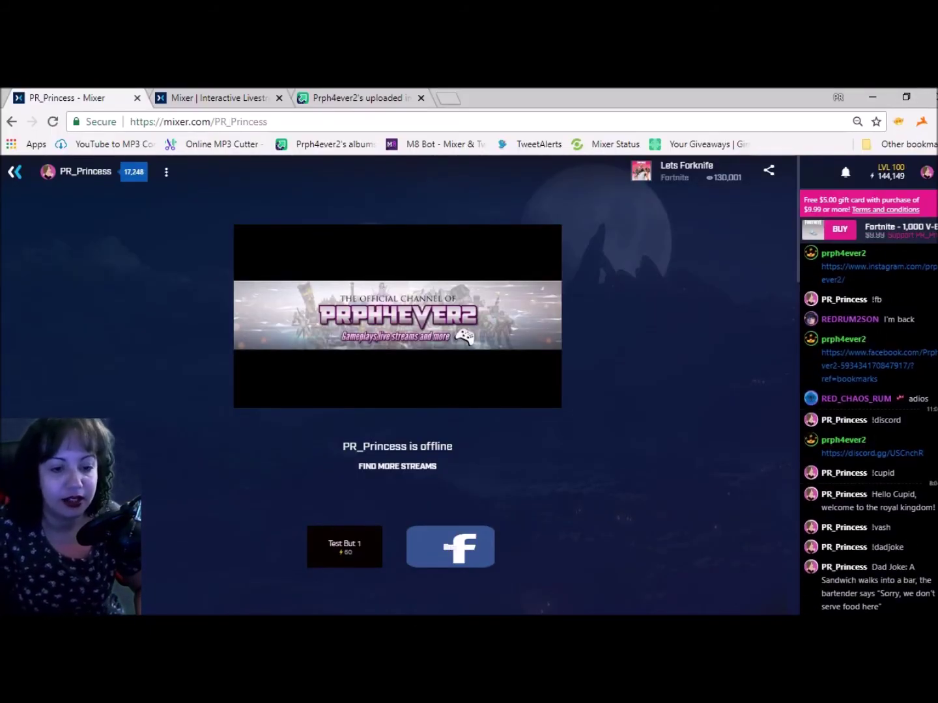
pyautogui.moveTo(871, 564); pyautogui.dragTo(912, 609)
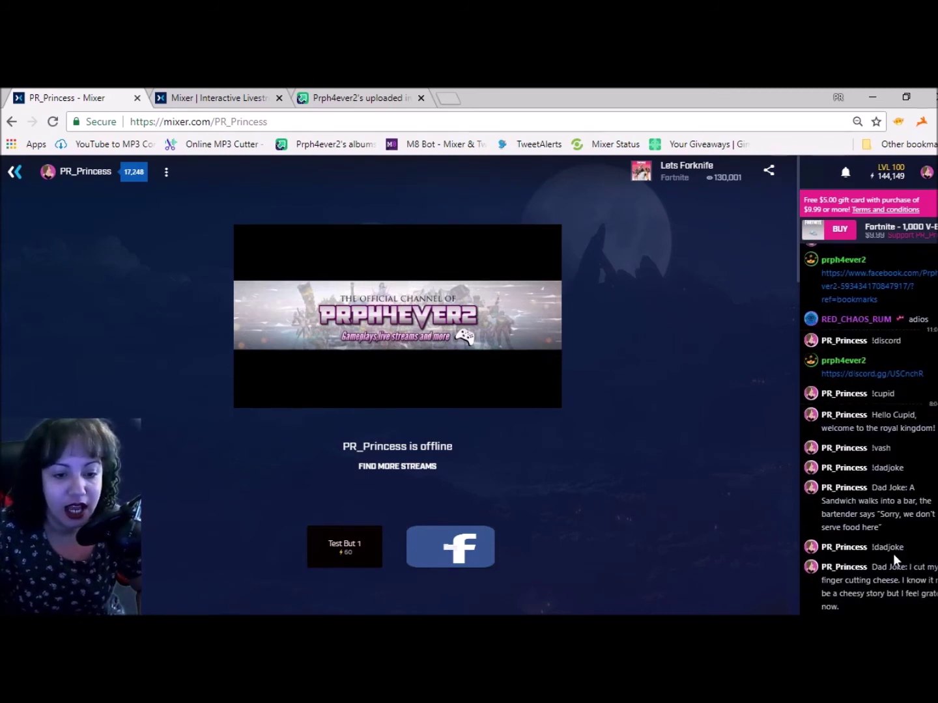
pyautogui.scroll(5, 848, 596)
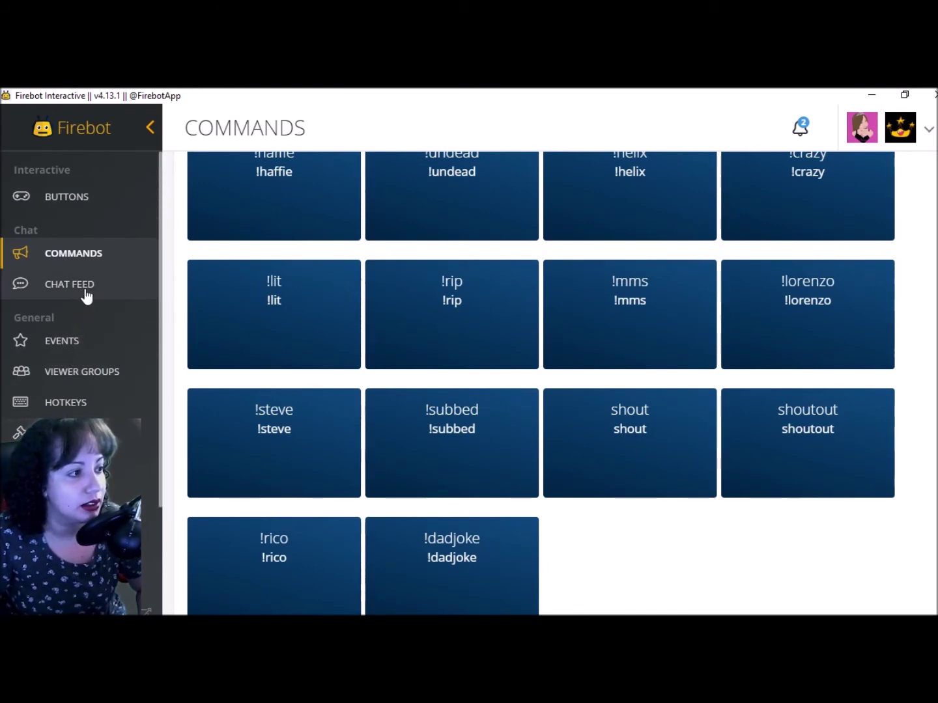
pyautogui.click(85, 370)
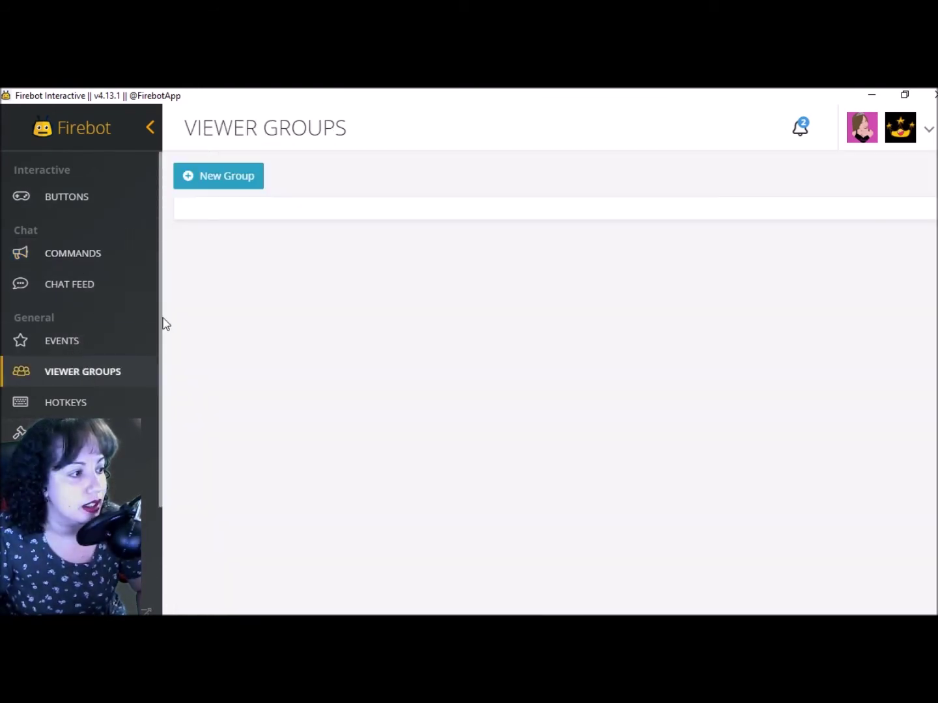
pyautogui.click(67, 404)
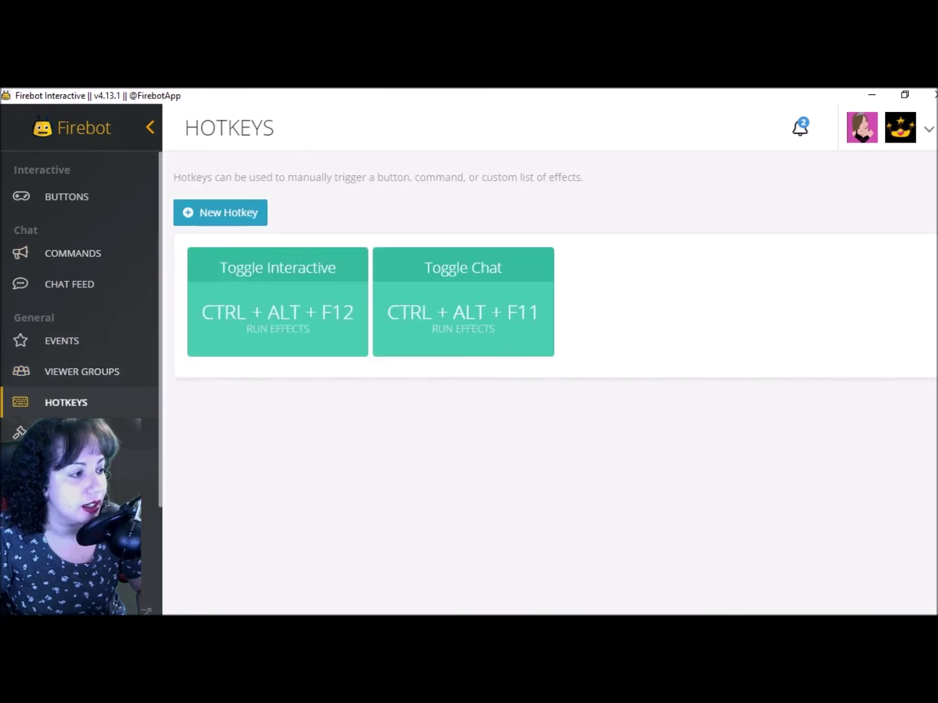
pyautogui.click(84, 372)
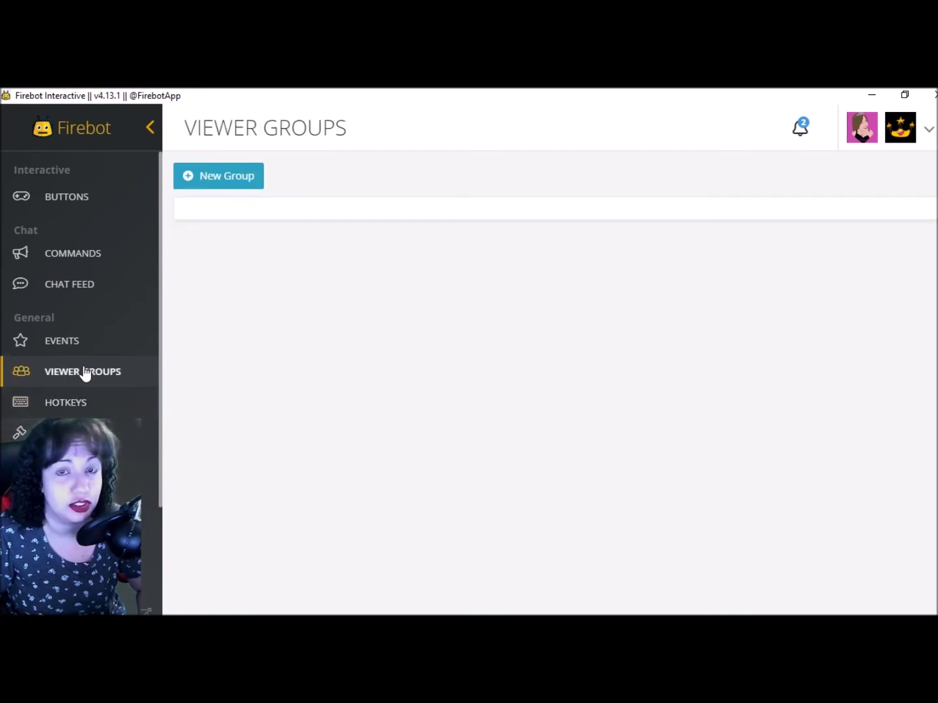
pyautogui.click(85, 348)
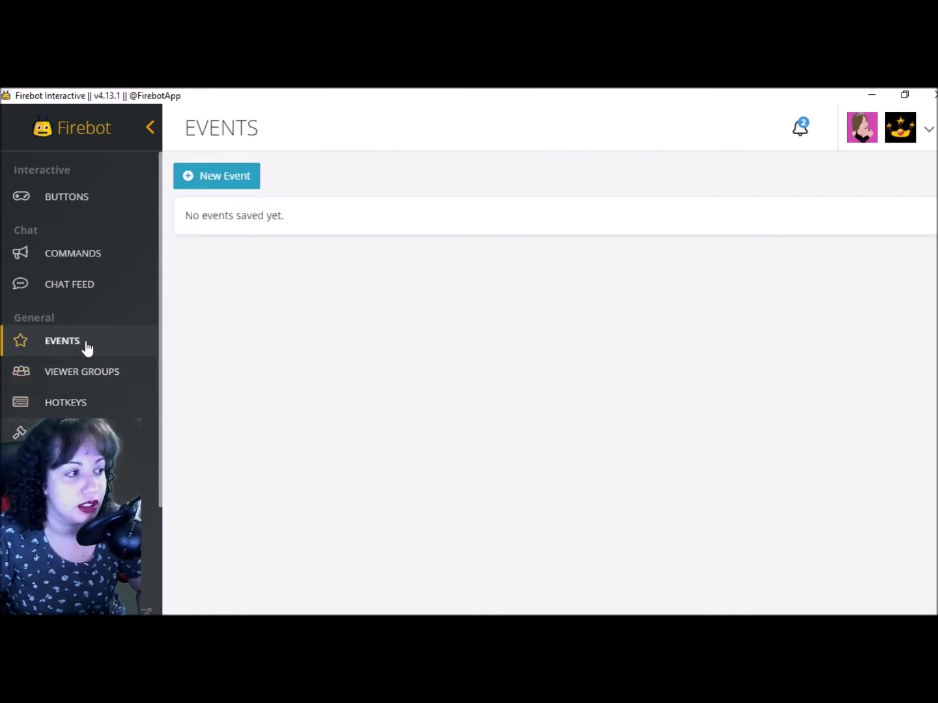
pyautogui.click(88, 263)
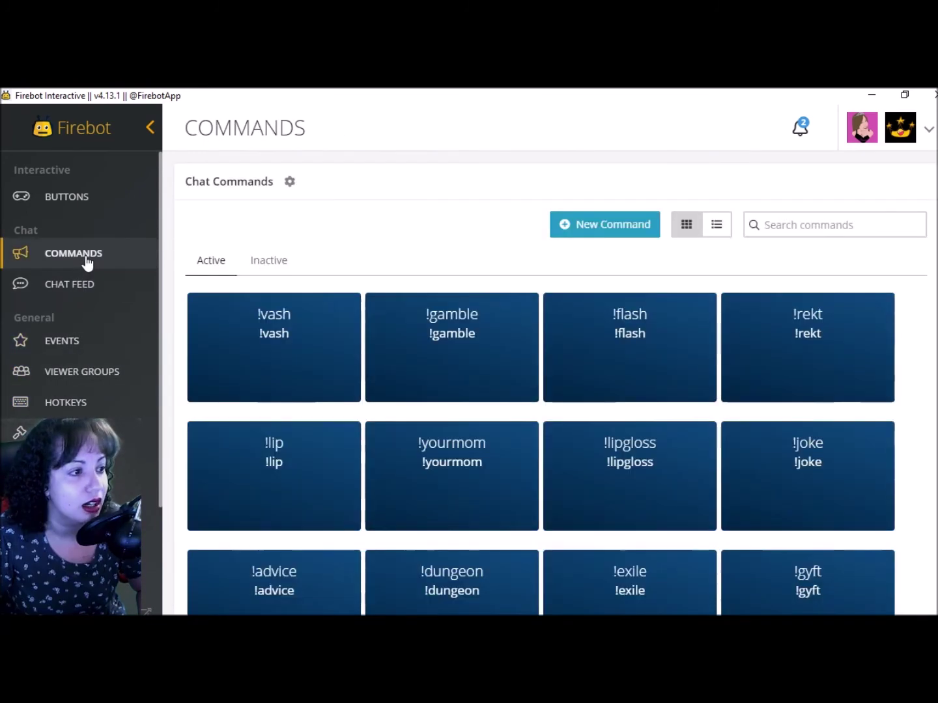
pyautogui.click(270, 266)
# Uncheck Active Command on the !vash command and save it
pyautogui.click(208, 264)
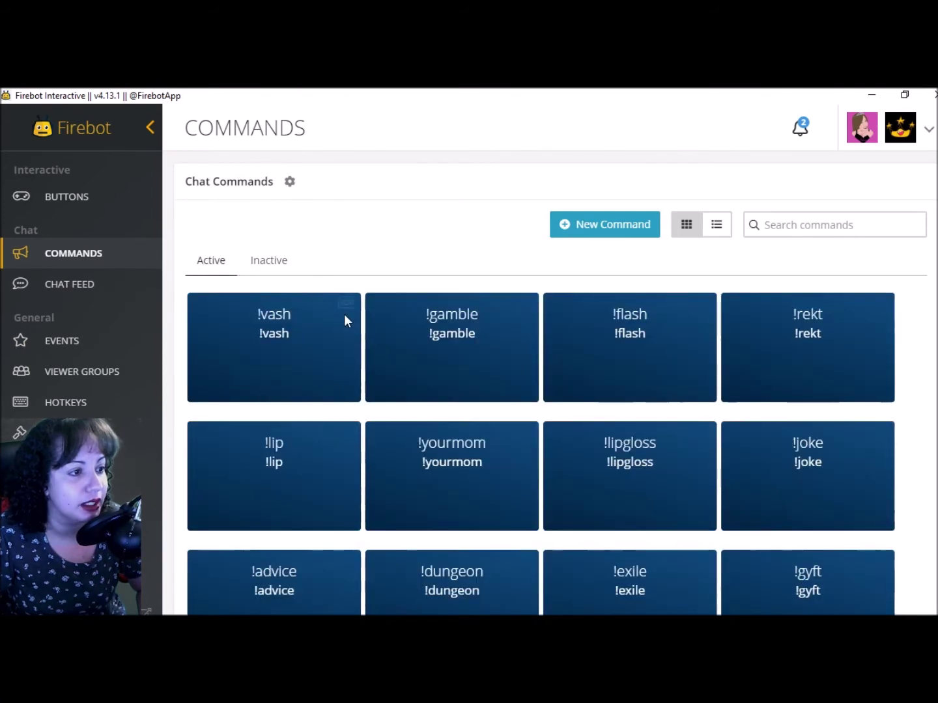
pyautogui.click(347, 305)
pyautogui.scroll(-3, 437, 420)
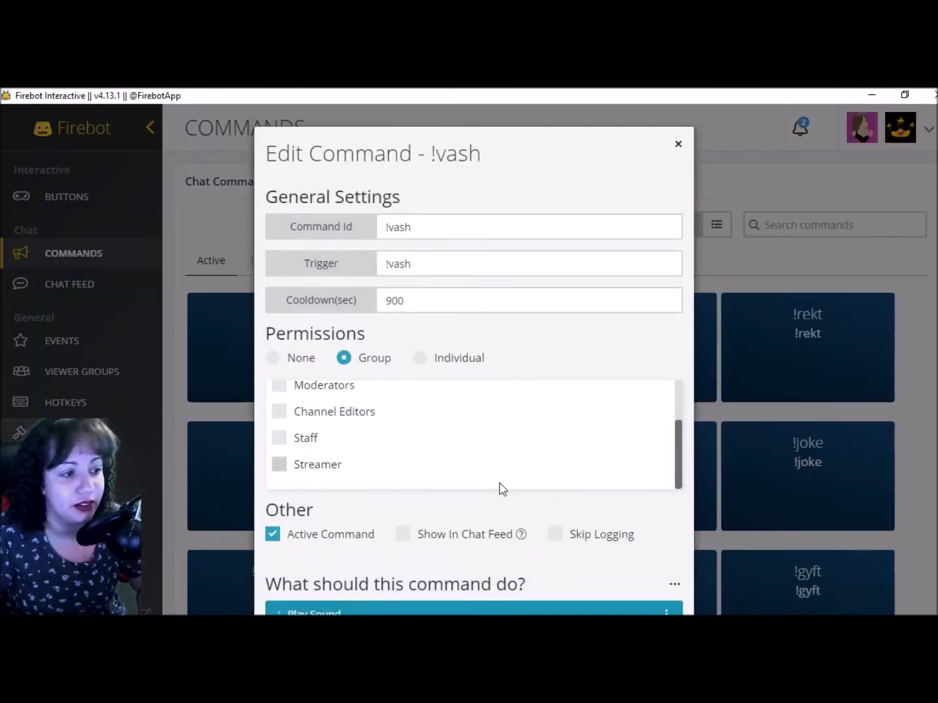
pyautogui.scroll(3, 501, 482)
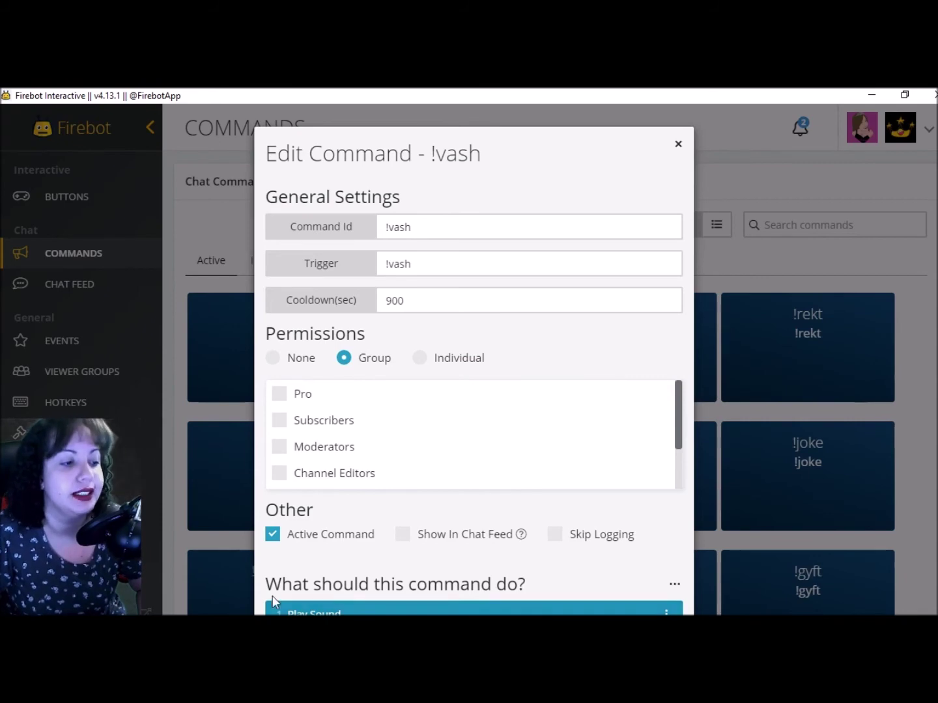
pyautogui.click(278, 535)
pyautogui.scroll(-3, 670, 498)
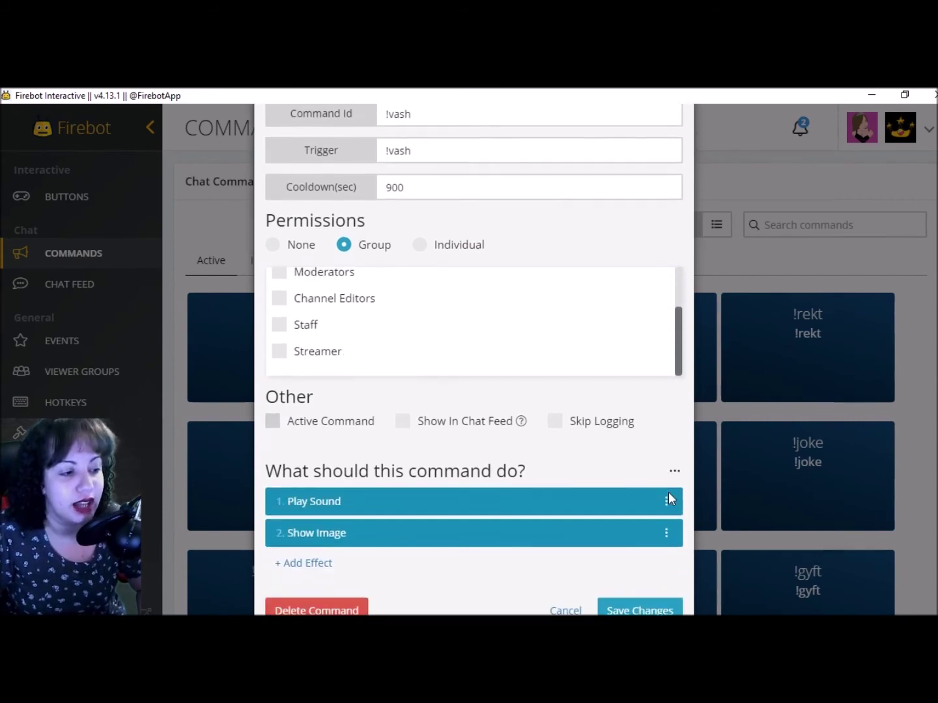
pyautogui.click(665, 609)
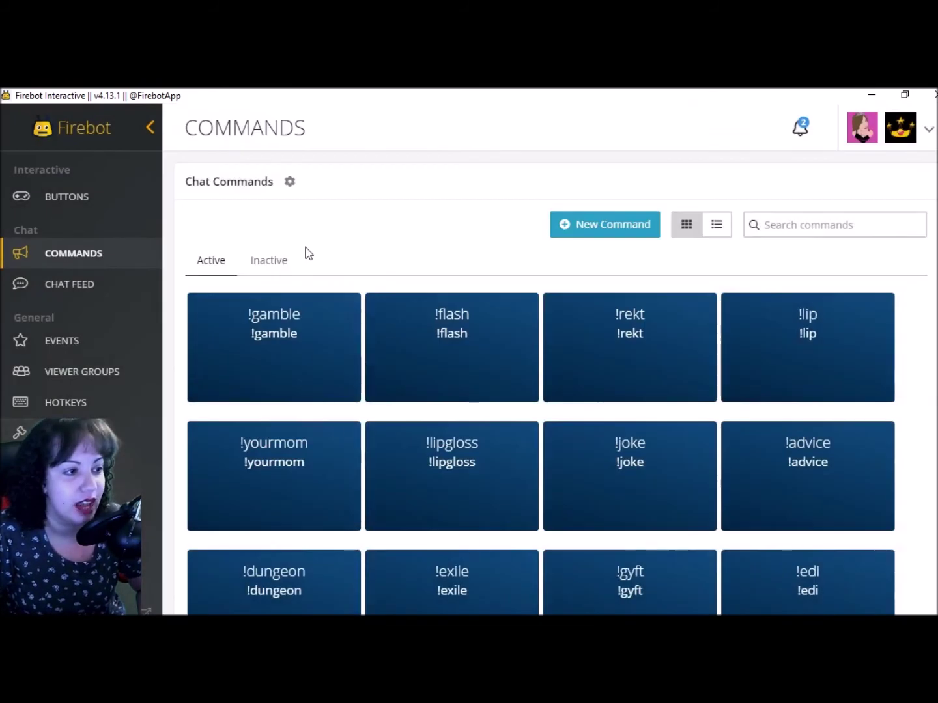
# Make the eww button inactive on the Buttons board, save, and test the greyed-out button
pyautogui.click(76, 199)
pyautogui.click(344, 304)
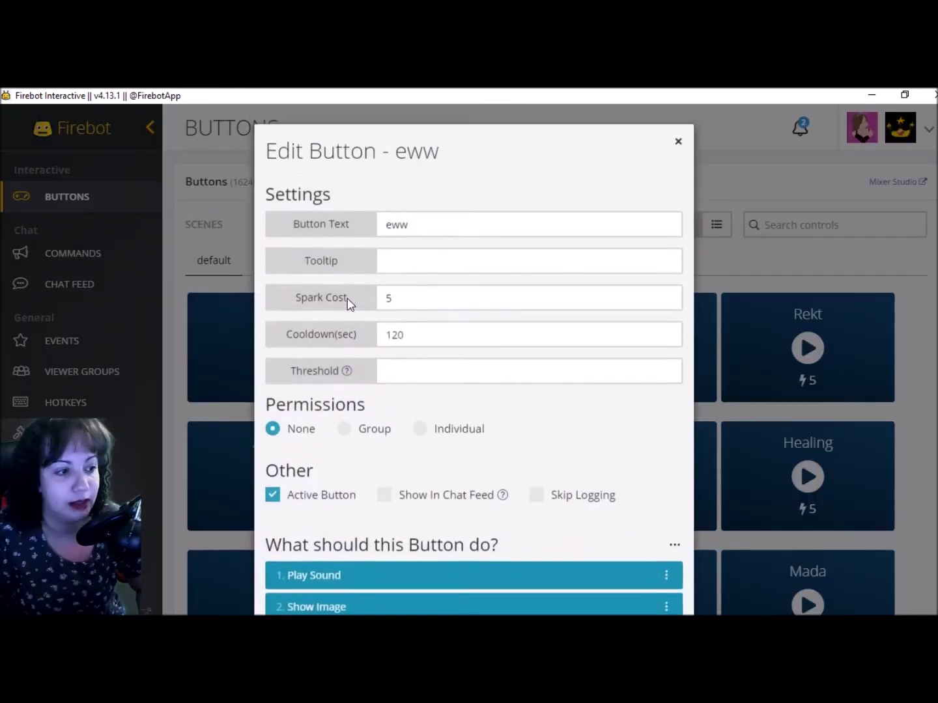
pyautogui.click(282, 501)
pyautogui.scroll(-2, 329, 512)
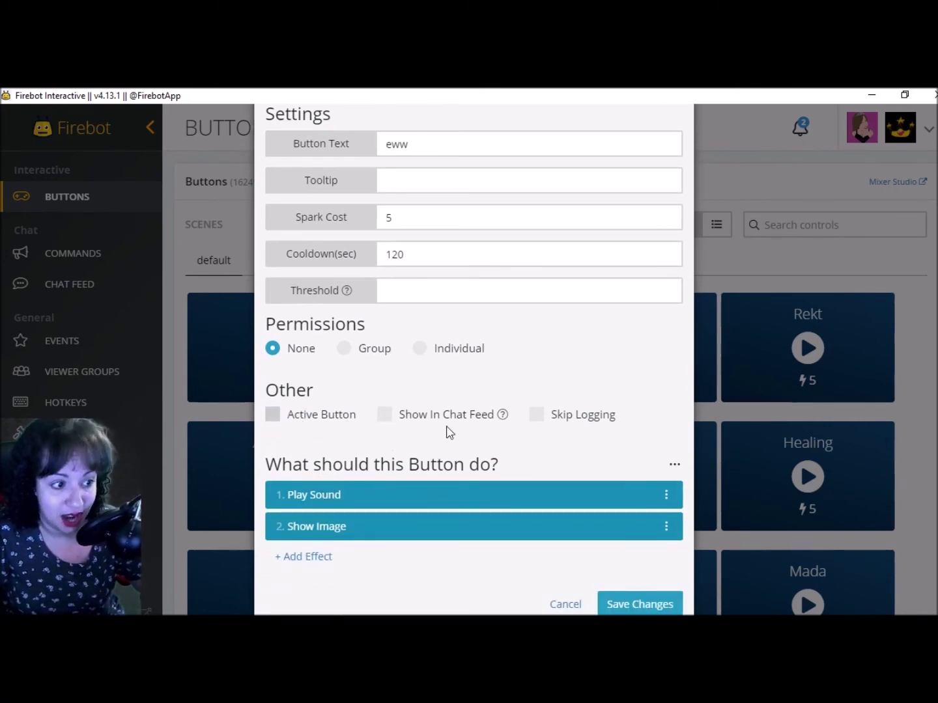
pyautogui.click(617, 605)
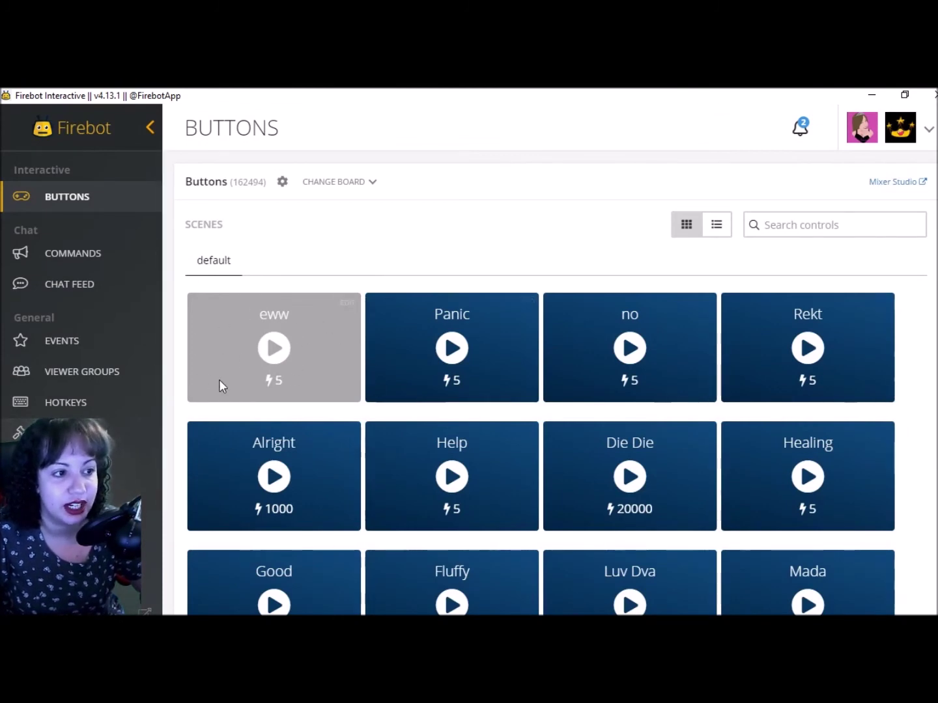
pyautogui.click(264, 349)
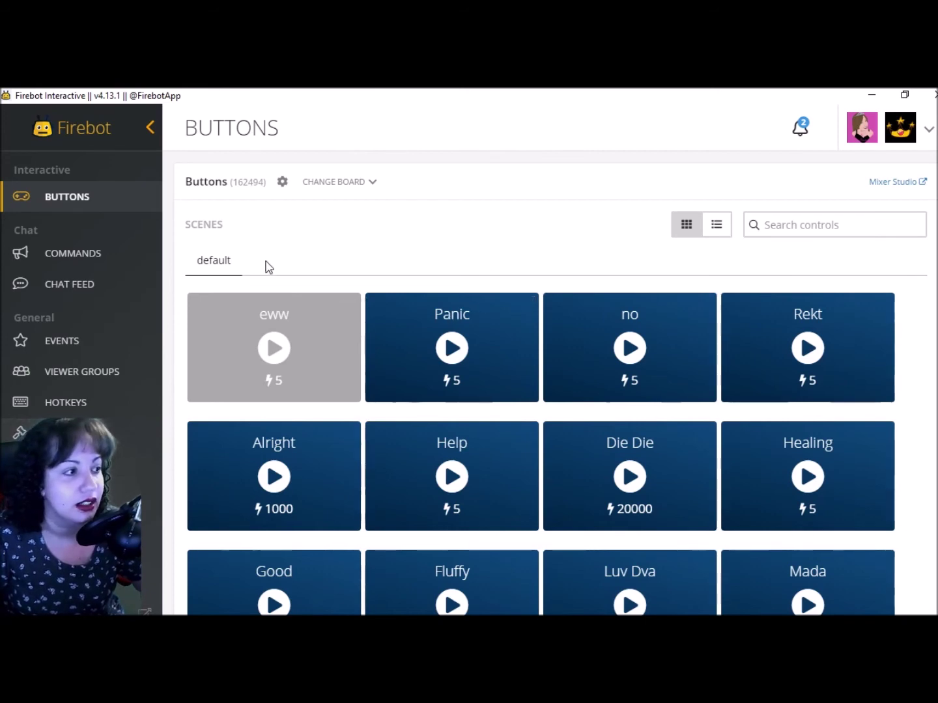
pyautogui.click(272, 349)
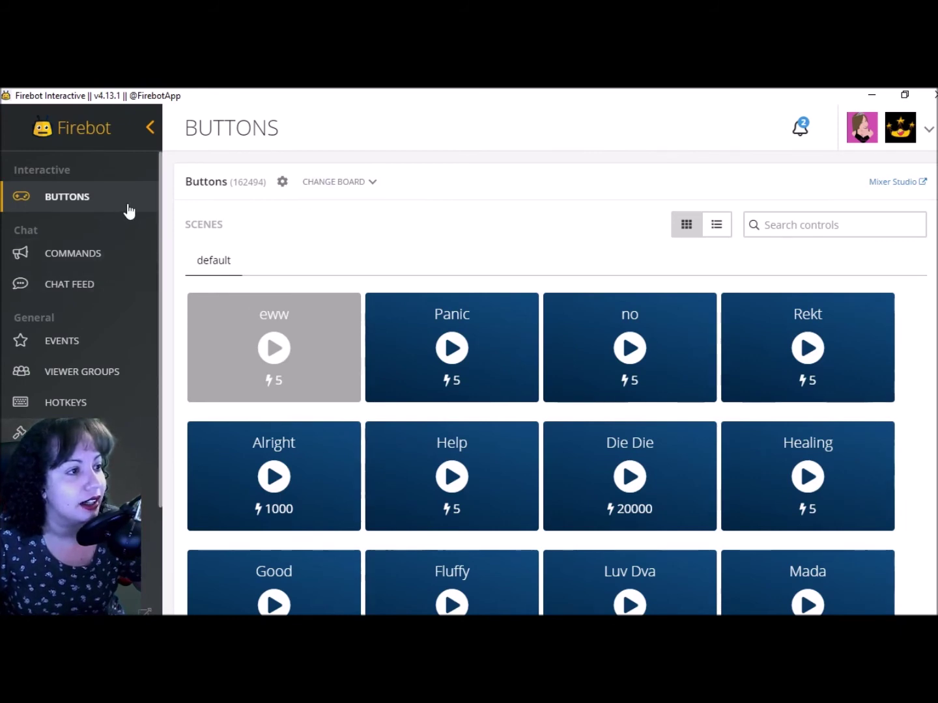
# Open the Buttons board settings and add a new cooldown group
pyautogui.click(365, 189)
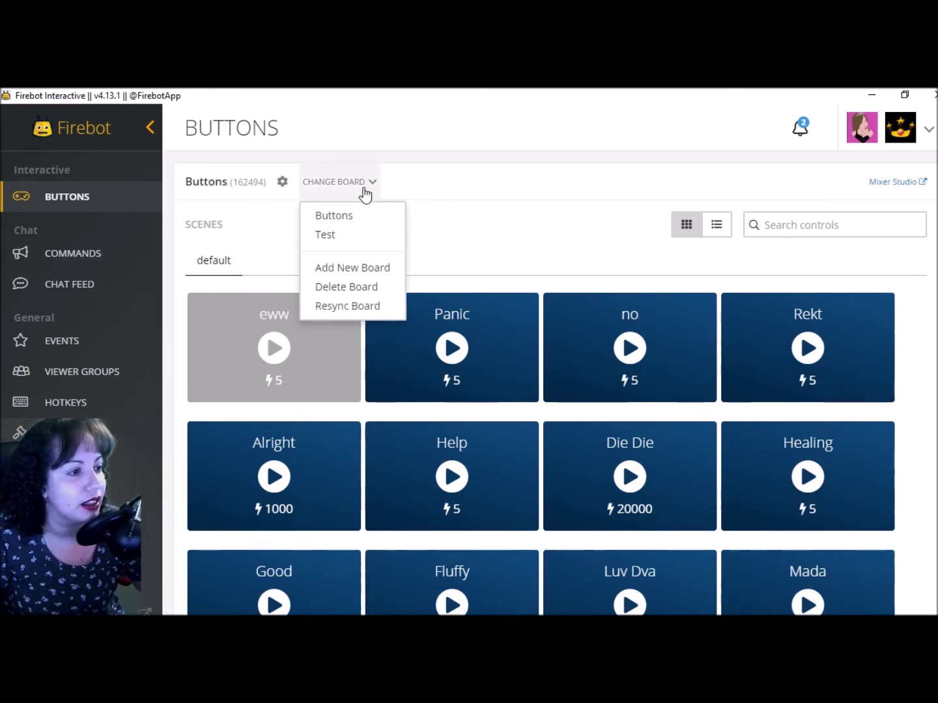
pyautogui.click(90, 257)
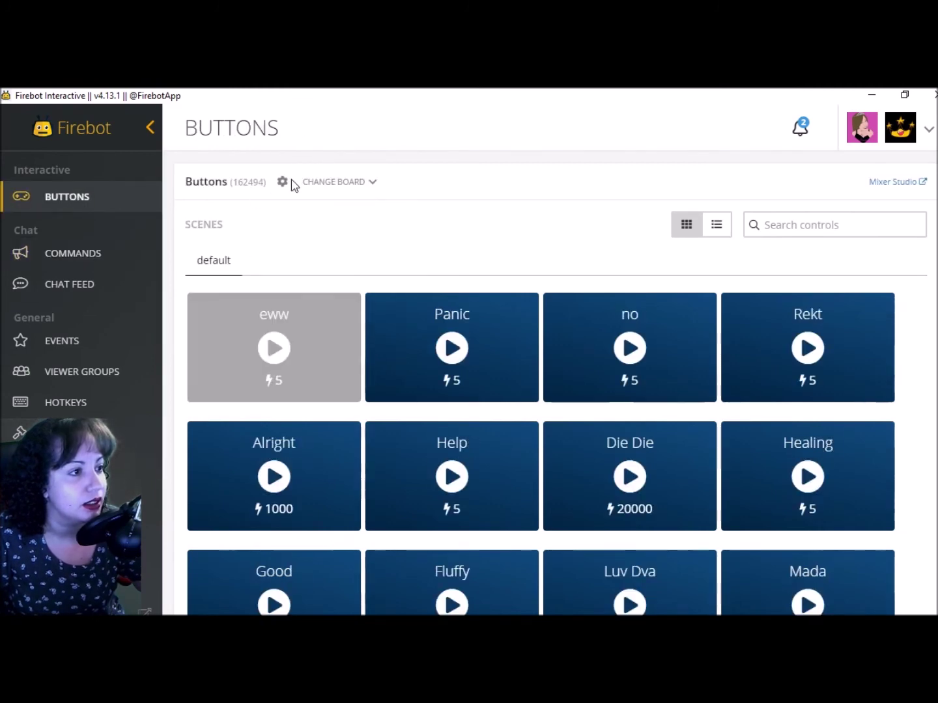
pyautogui.click(285, 186)
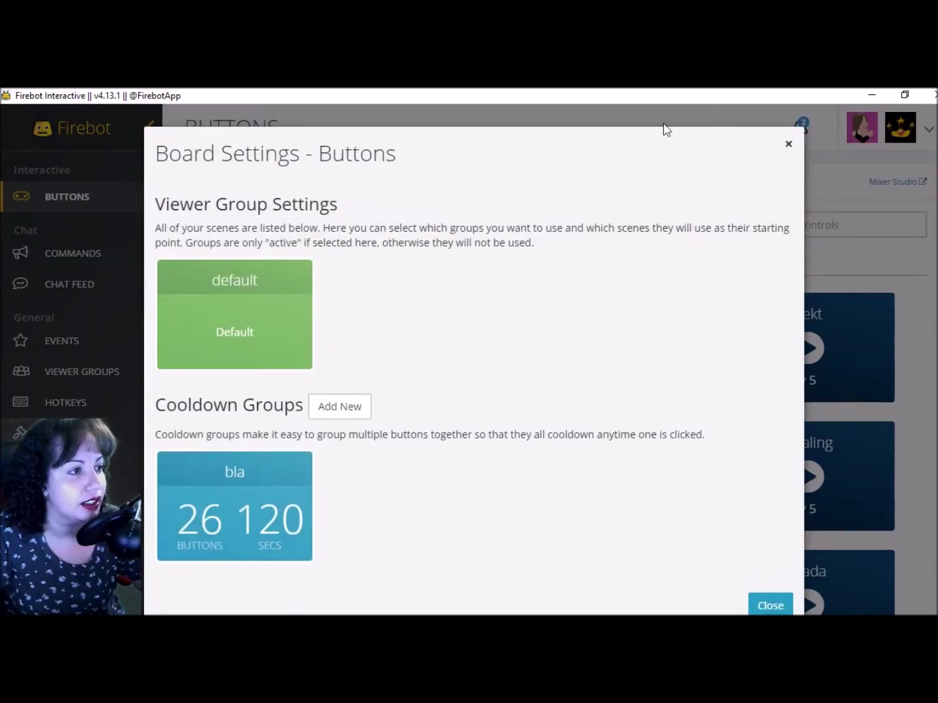
pyautogui.click(789, 143)
pyautogui.click(284, 187)
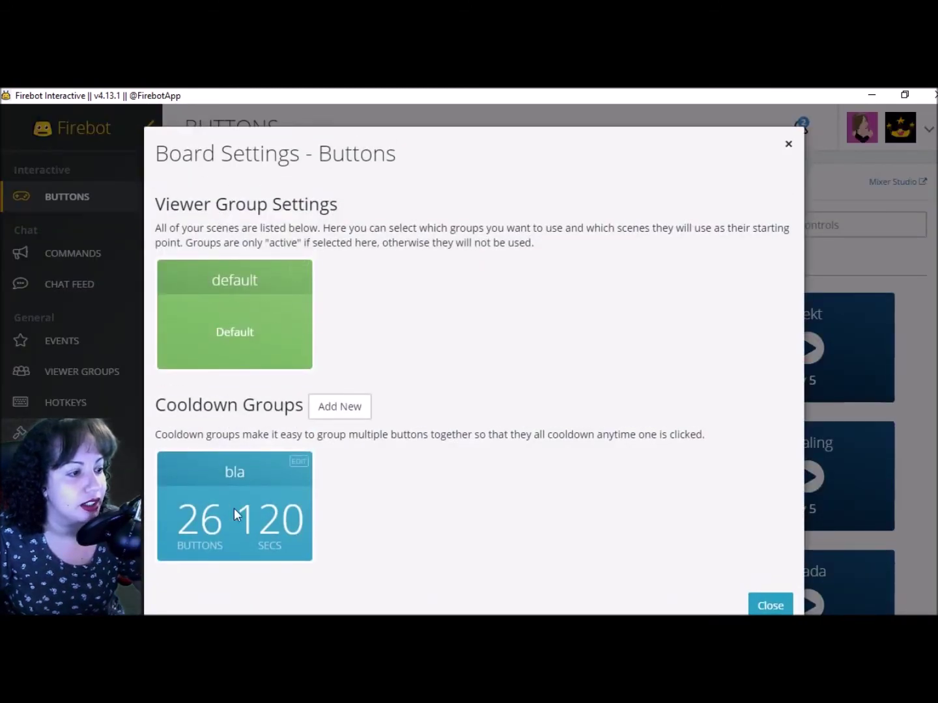
pyautogui.click(338, 411)
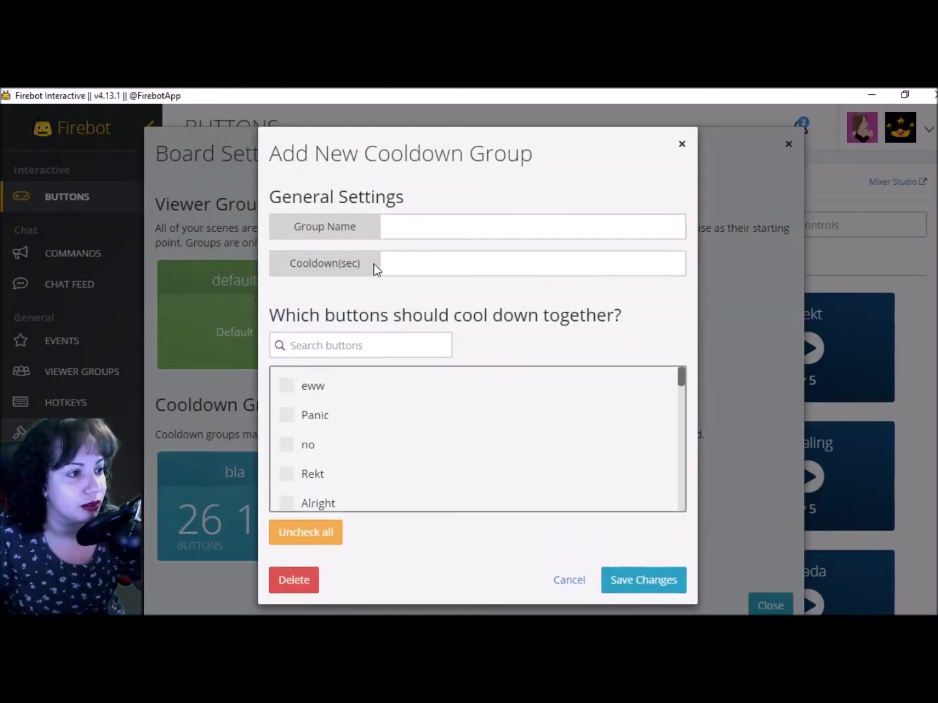
pyautogui.scroll(-1, 310, 398)
pyautogui.scroll(1, 291, 398)
# Include eww, Panic and no with a 60-second cooldown, name the group 'Quick but', and save
pyautogui.click(287, 386)
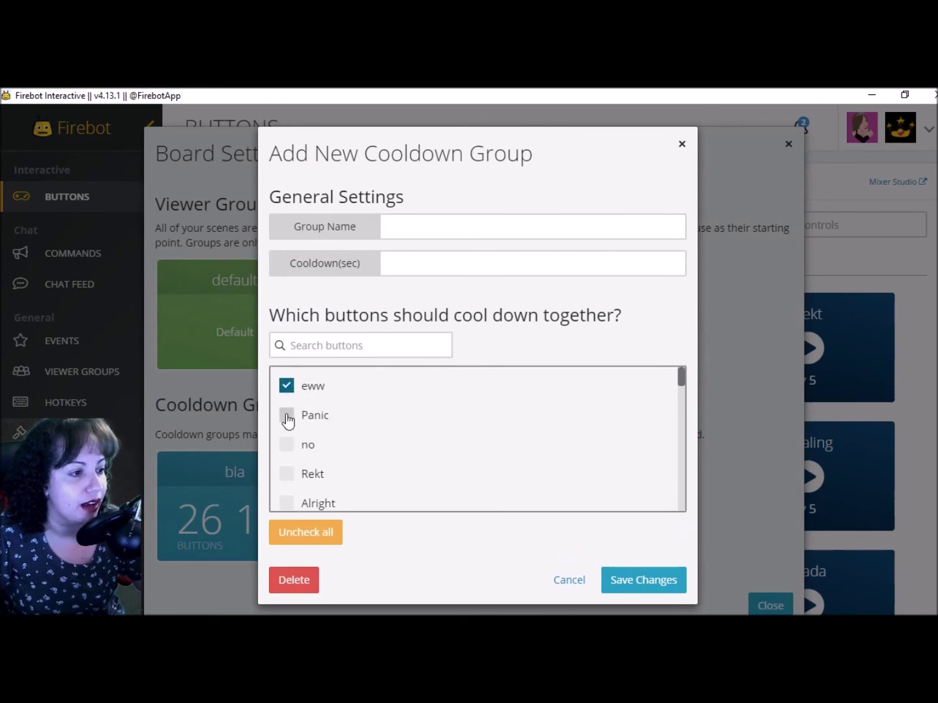
pyautogui.click(286, 415)
pyautogui.click(286, 444)
pyautogui.scroll(-4, 422, 439)
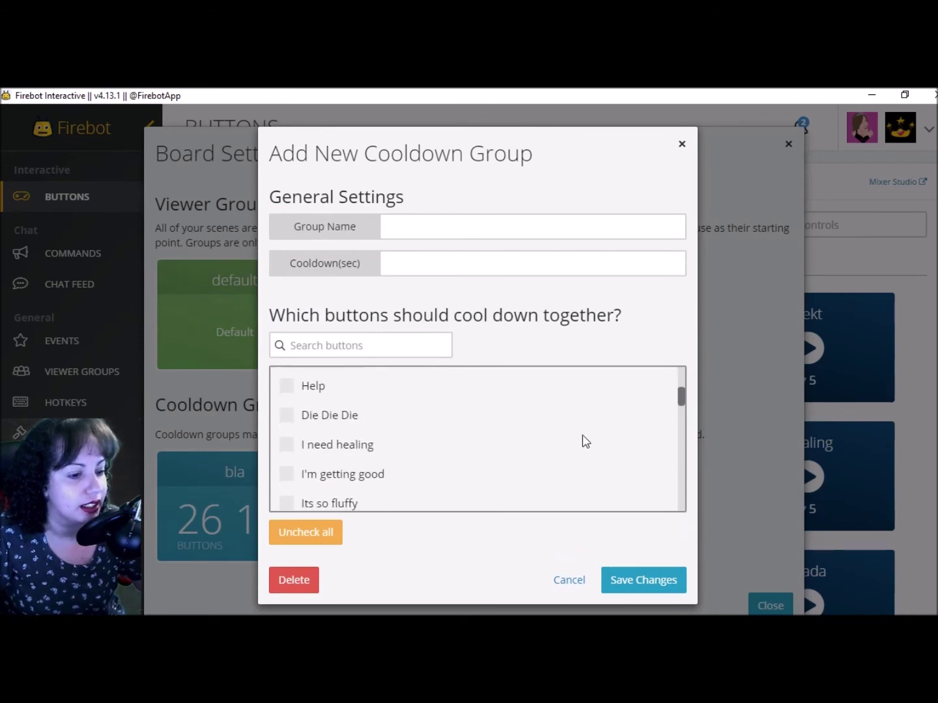
pyautogui.scroll(4, 584, 440)
pyautogui.click(428, 266)
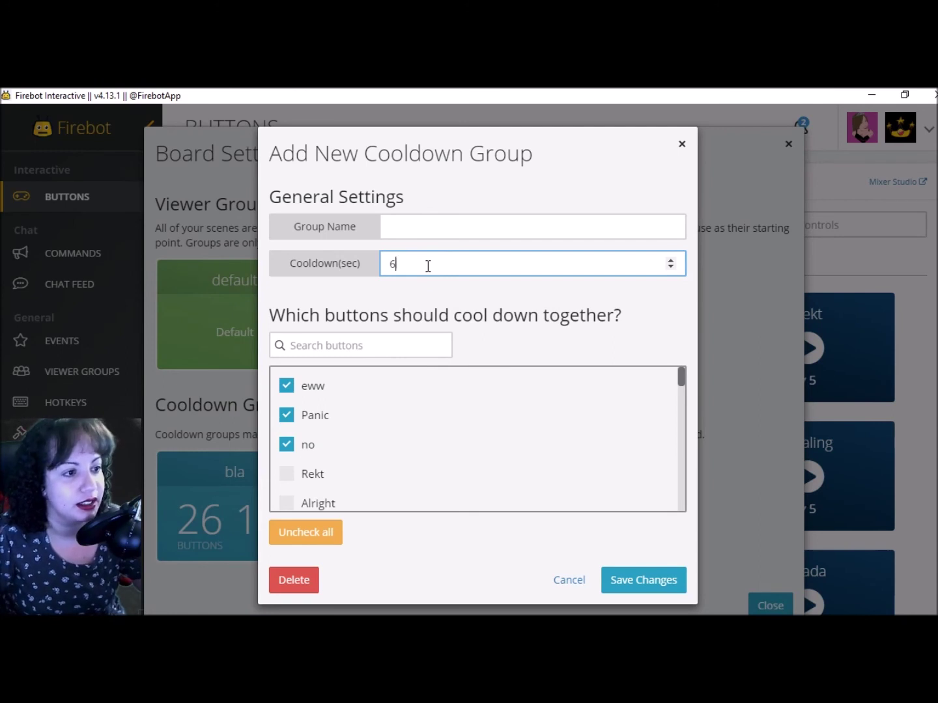
pyautogui.click(459, 225)
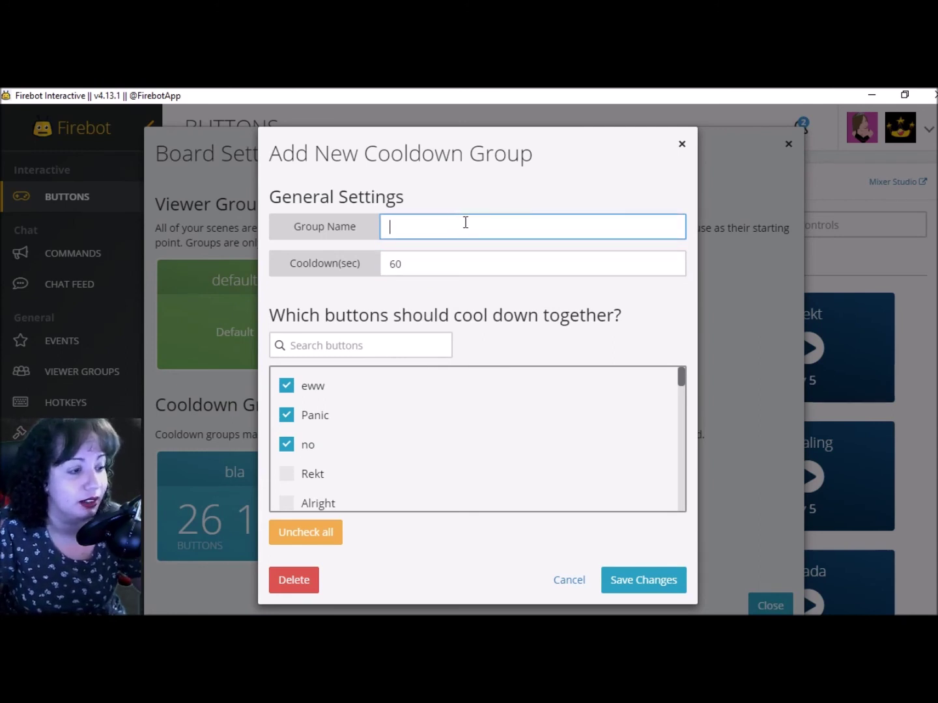
pyautogui.write('QWu')
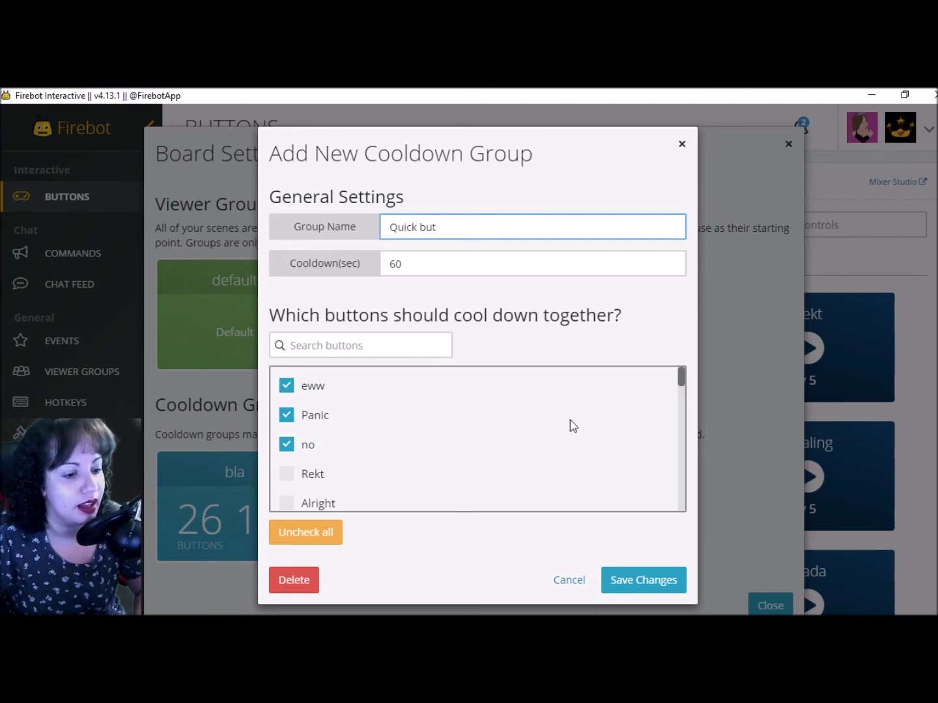
pyautogui.click(630, 580)
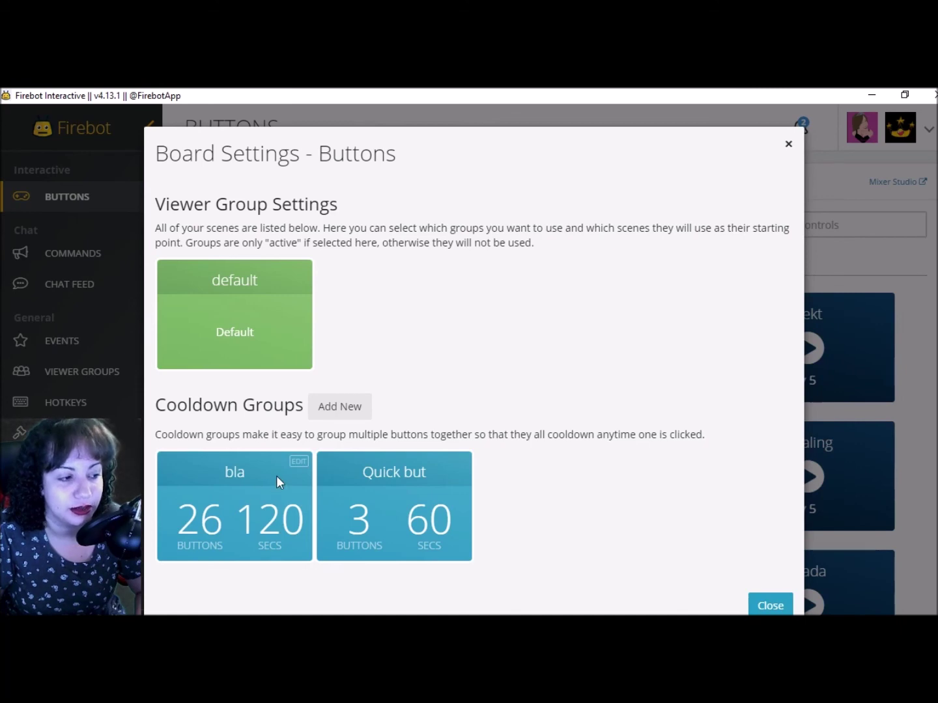
pyautogui.click(763, 606)
# Look over the board settings before returning to the Buttons grid, where eww remains inactive
pyautogui.scroll(-1, 447, 226)
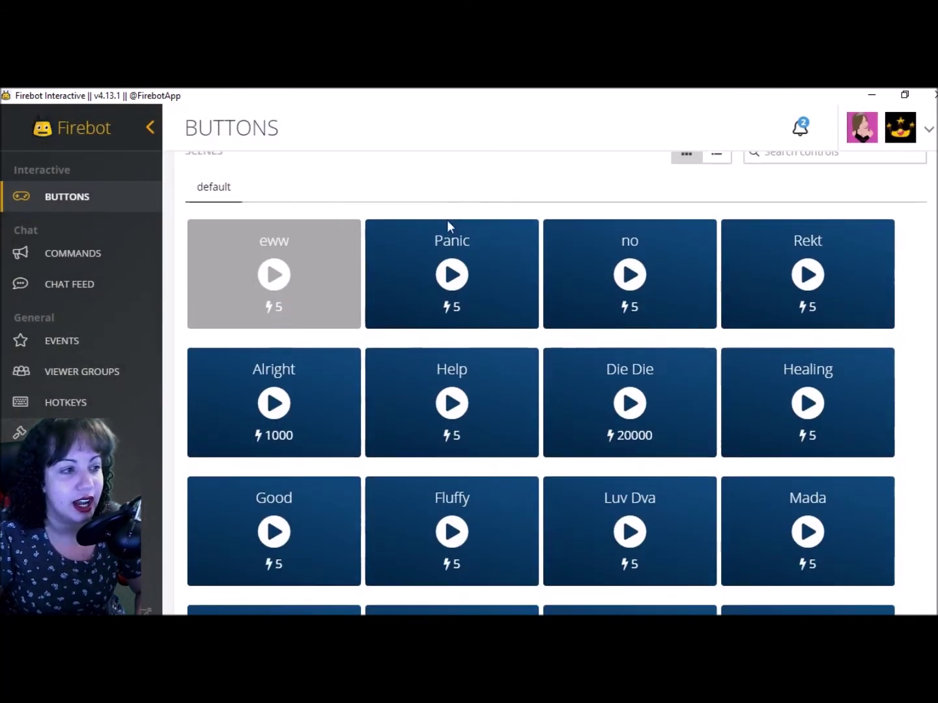
pyautogui.scroll(1, 325, 209)
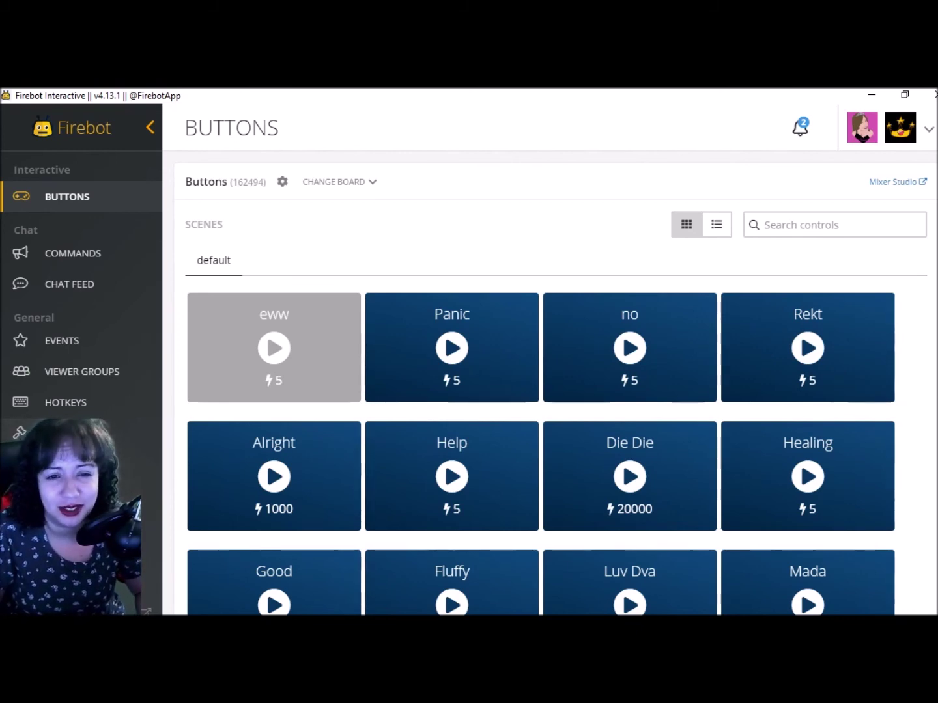
pyautogui.moveTo(937, 264)
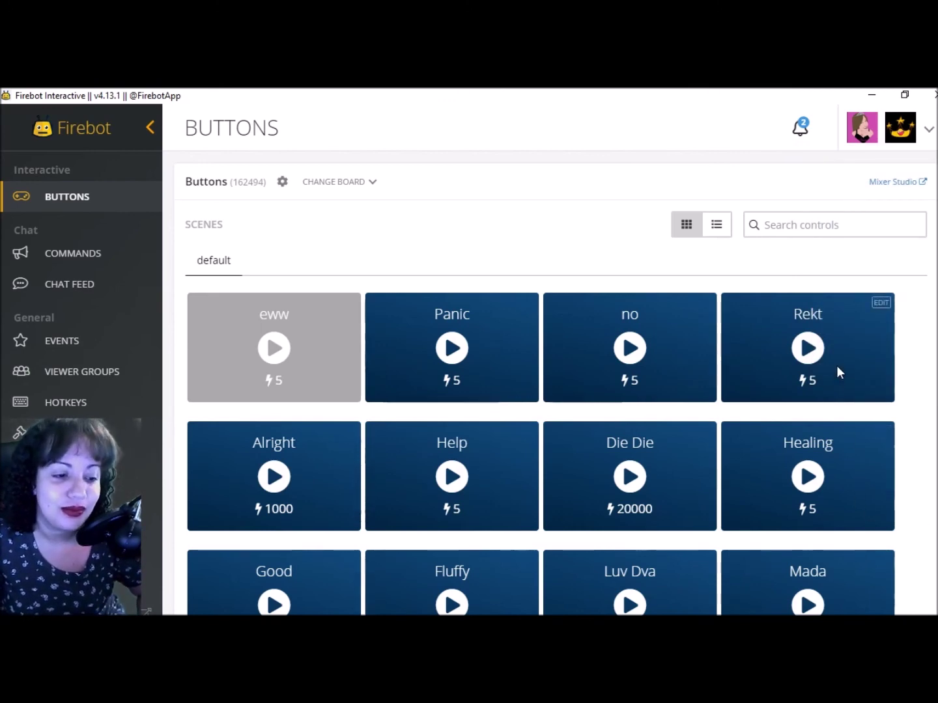
pyautogui.scroll(-5, 836, 366)
pyautogui.scroll(5, 830, 362)
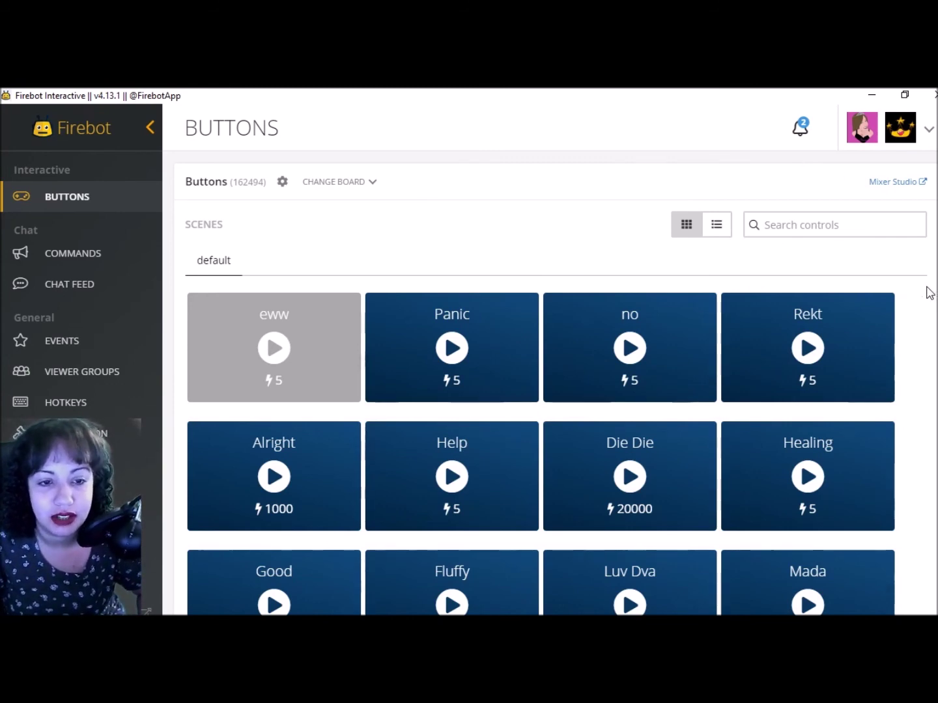
pyautogui.moveTo(779, 329)
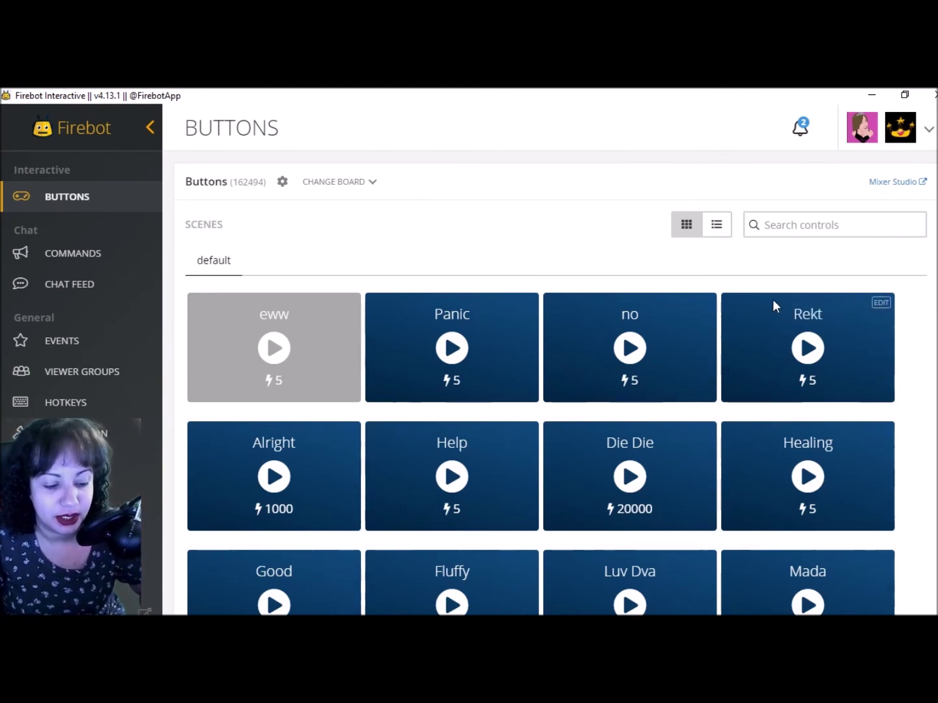